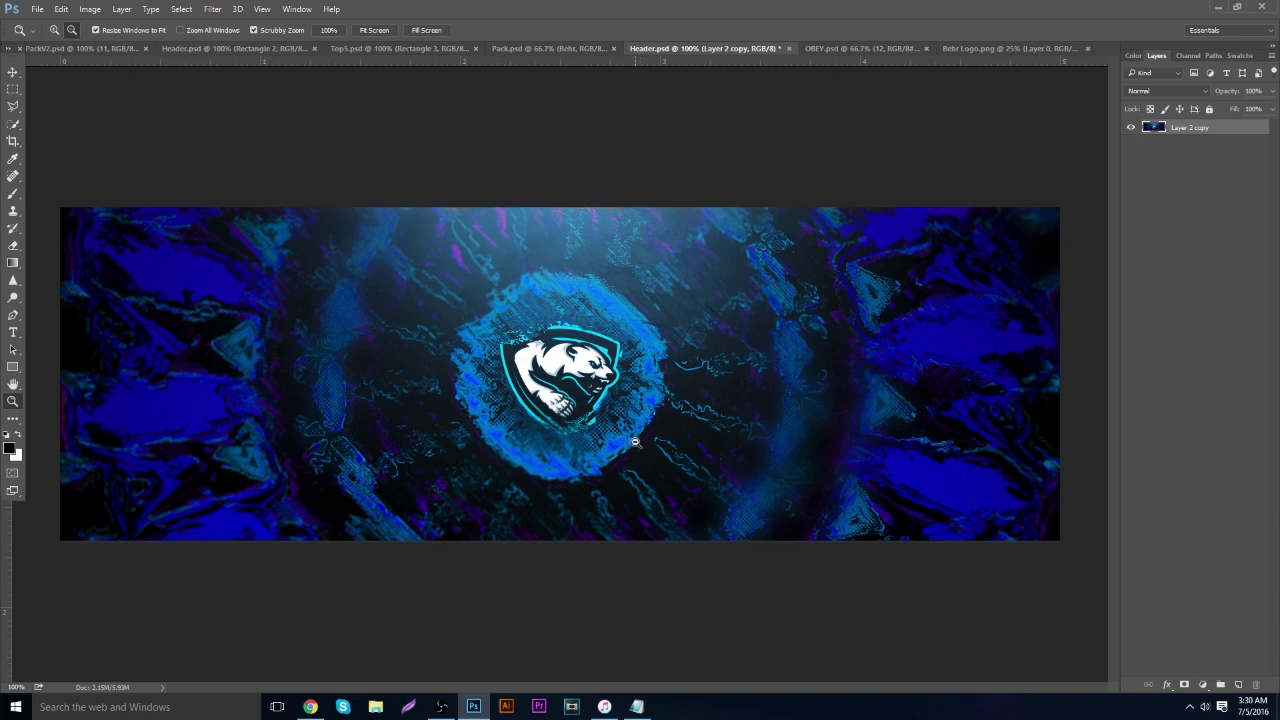
Switch to Chrome, search the YouTube channel for "displacement" videos, and return to the channel's home page
left_click(310, 707)
left_click(596, 302)
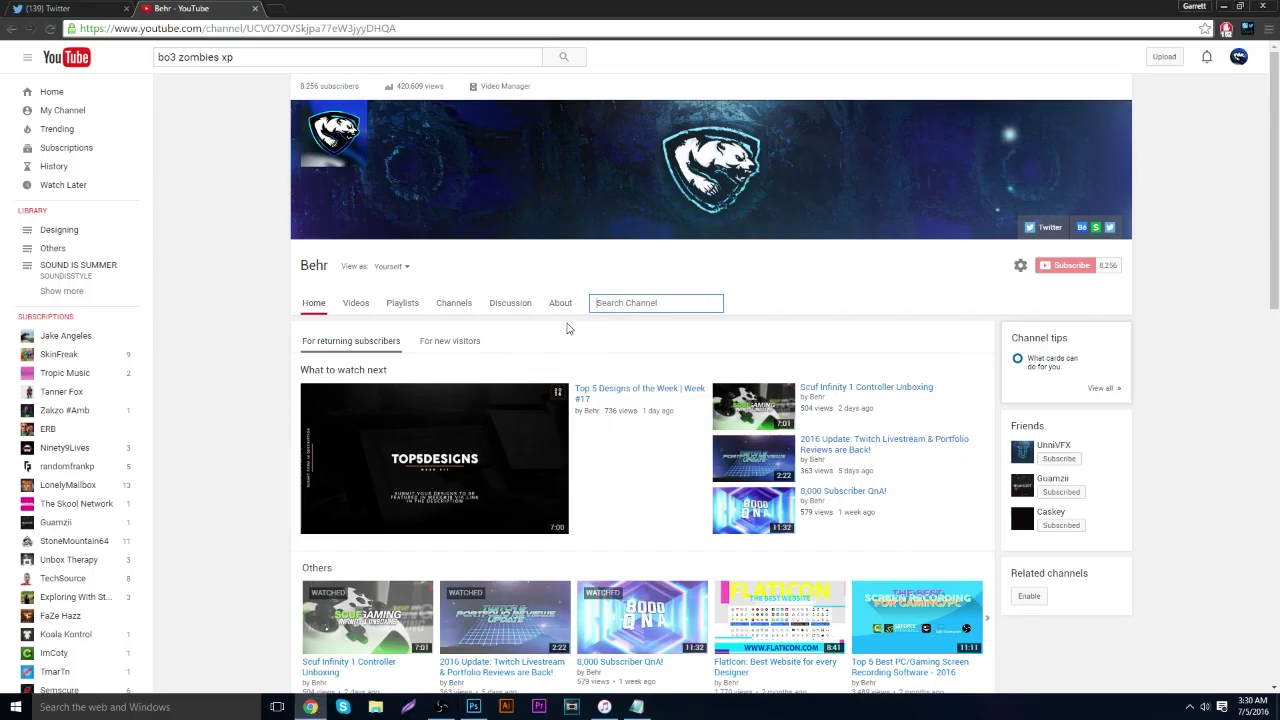
type("displacement")
key("Return")
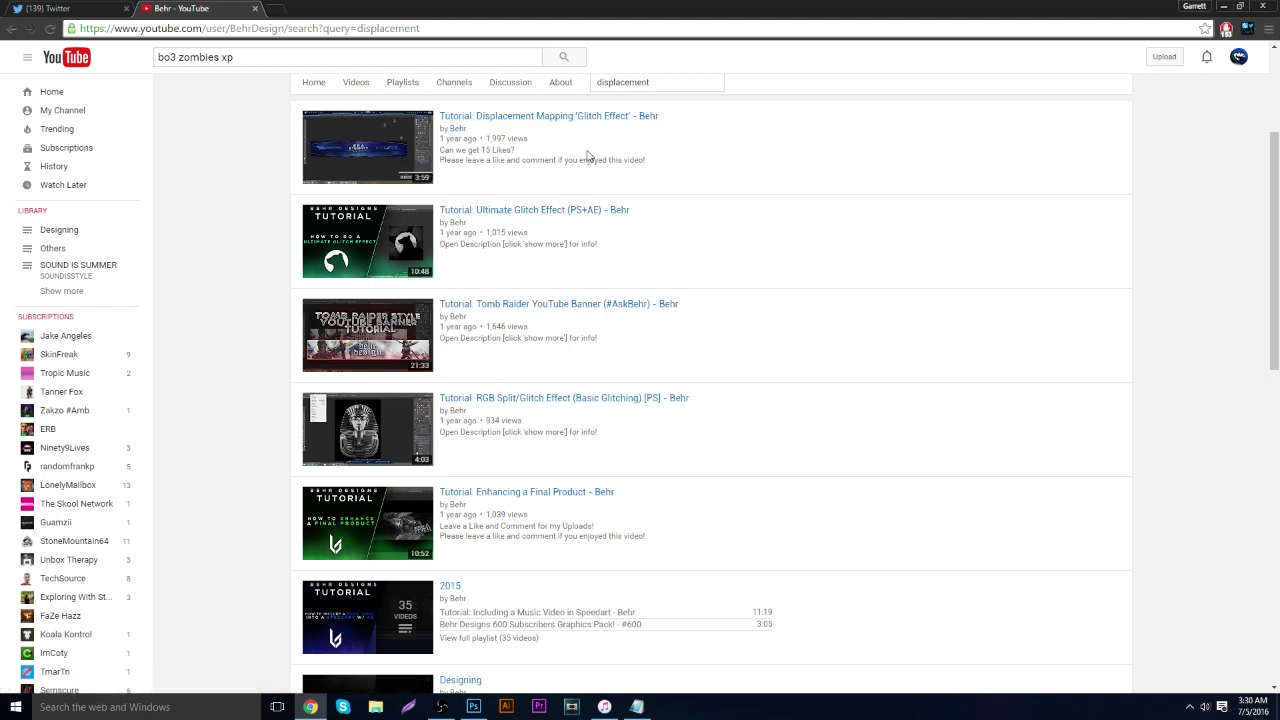
left_click(104, 118)
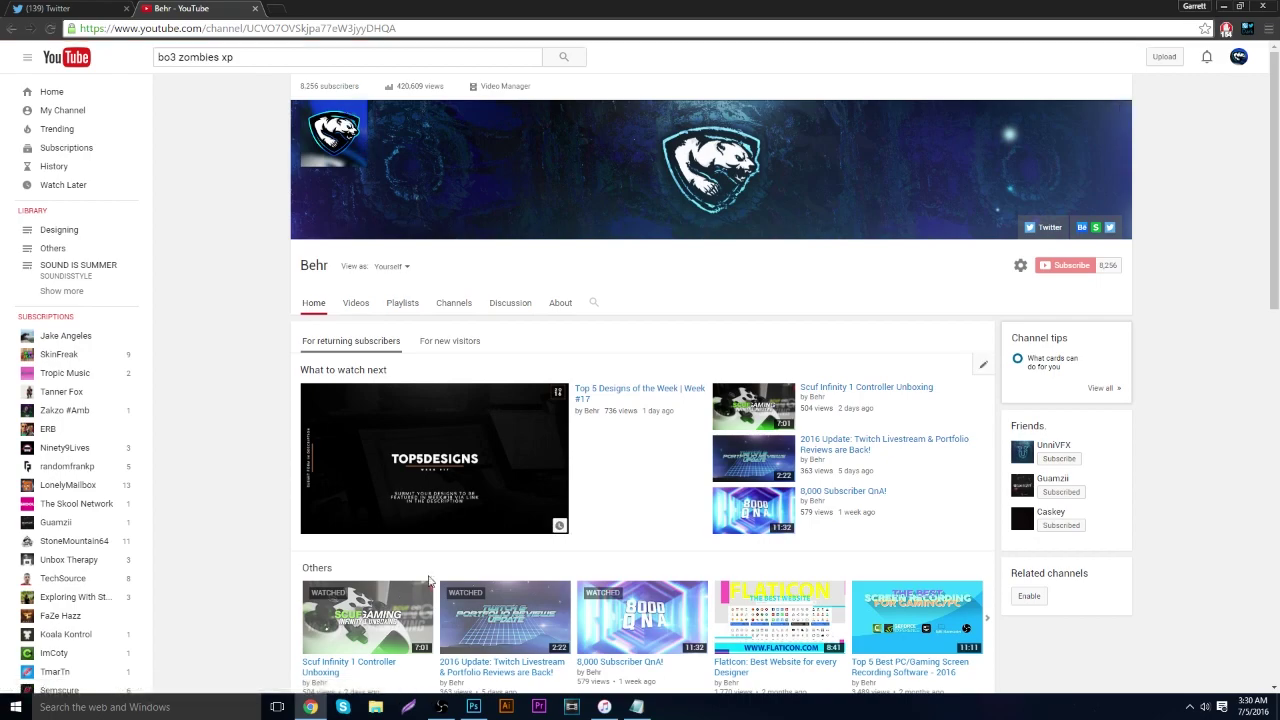
Return to Photoshop, add a new layer to Header.psd and fill it with black using the Paint Bucket tool
left_click(313, 708)
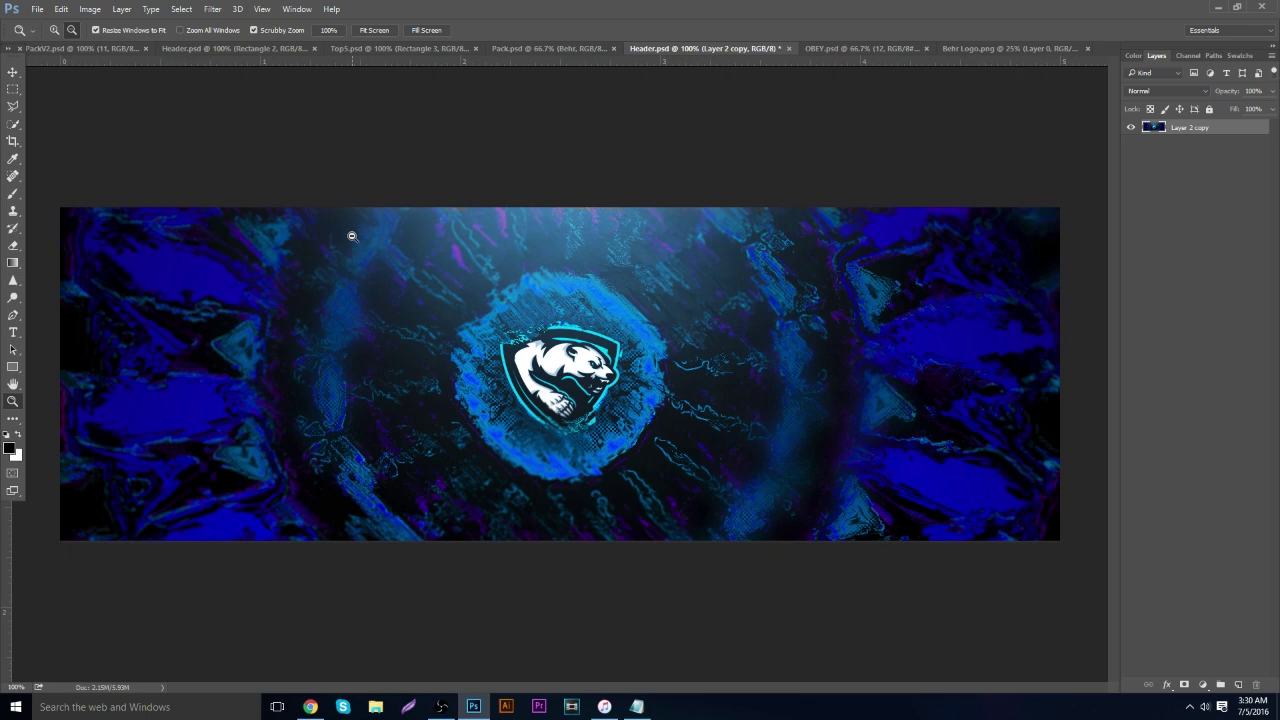
left_click(12, 73)
key("ctrl+shift+alt+n")
left_click(13, 265)
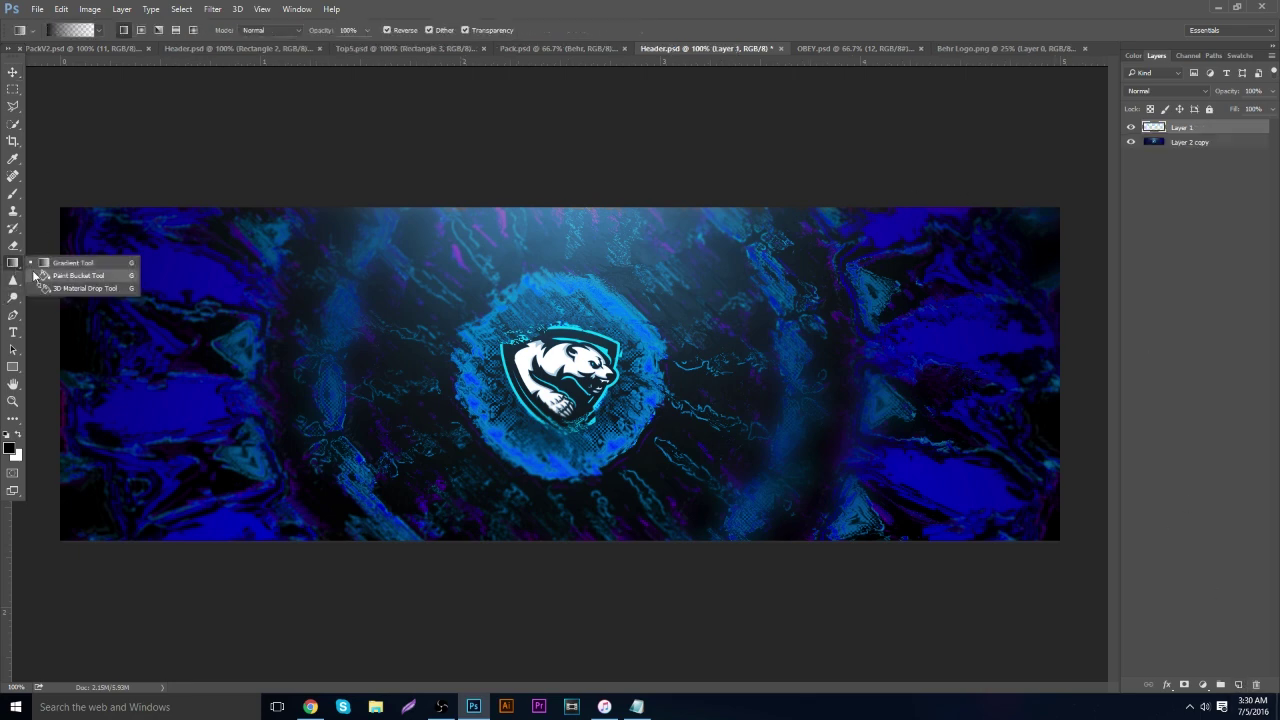
left_click(39, 277)
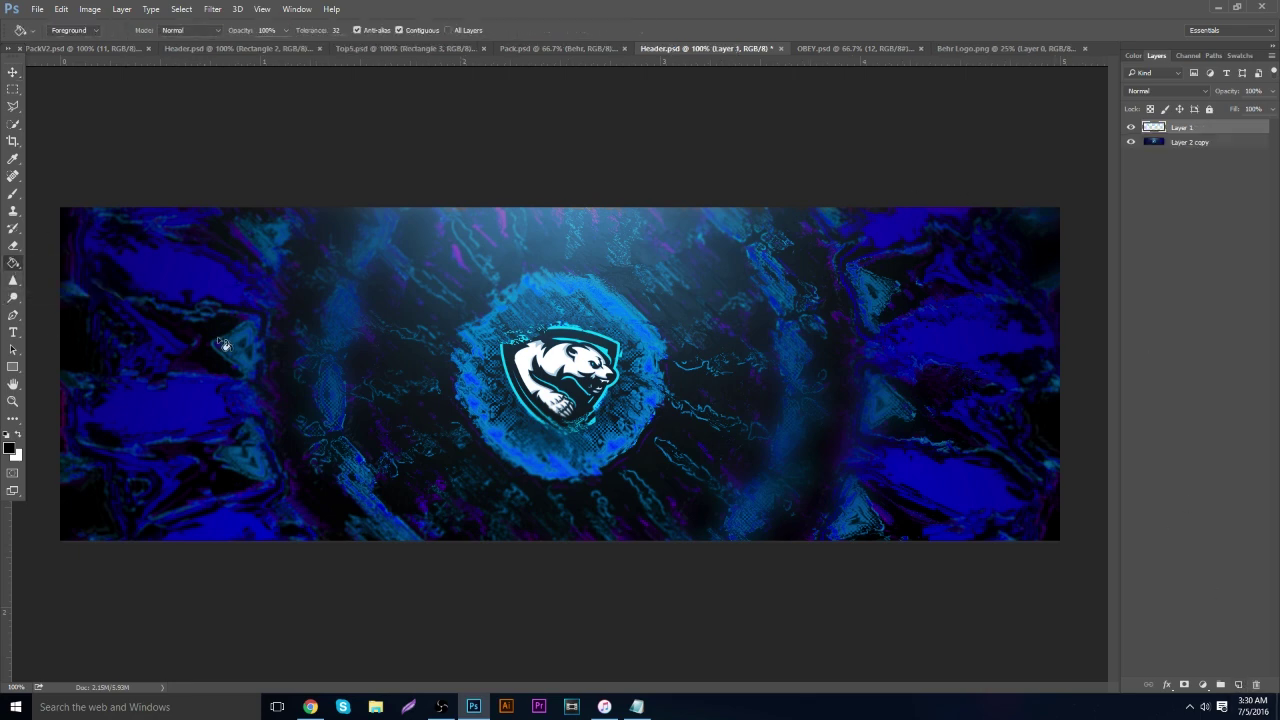
left_click(360, 402)
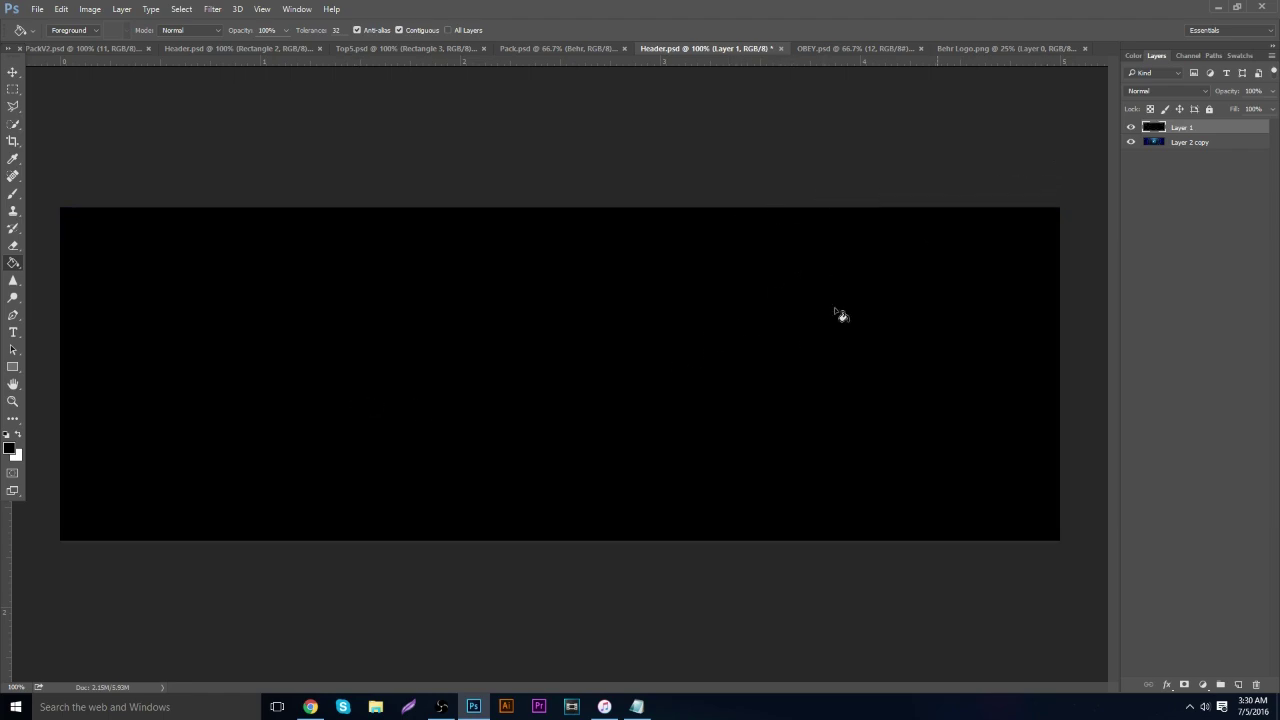
Switch to Chrome and open Google in a new tab
left_click(310, 706)
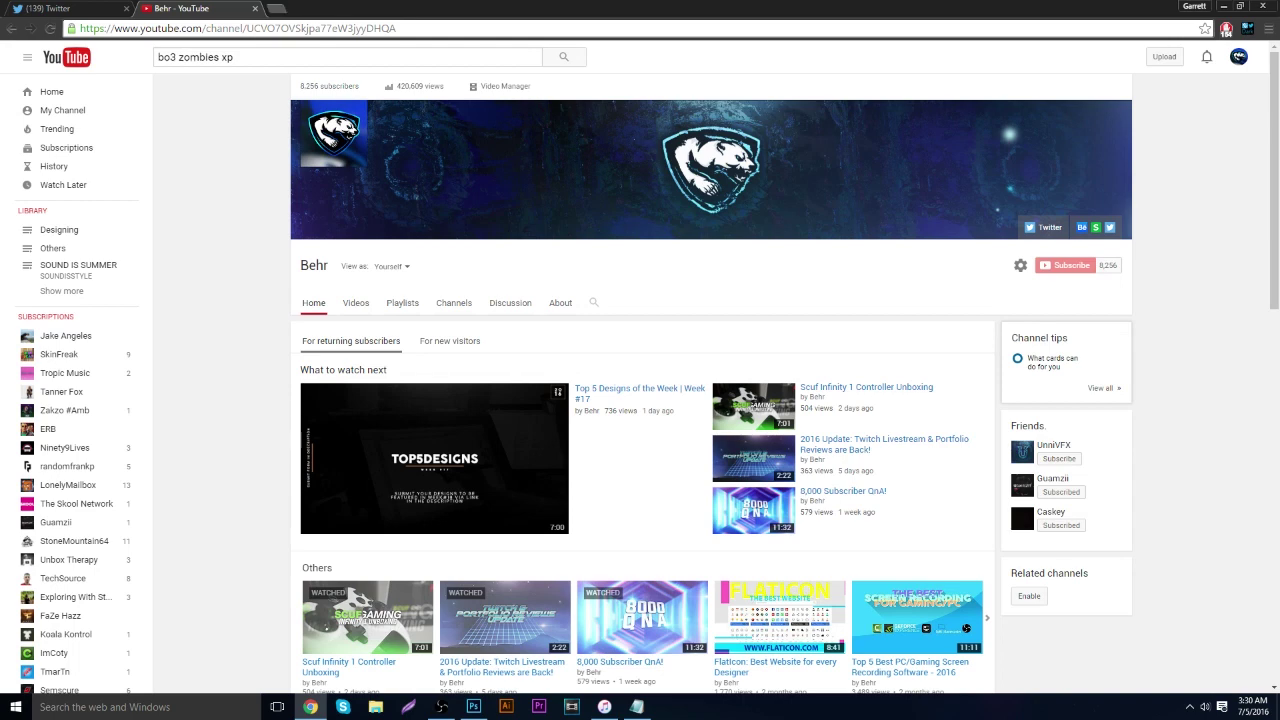
left_click(276, 8)
type("goog")
key("Return")
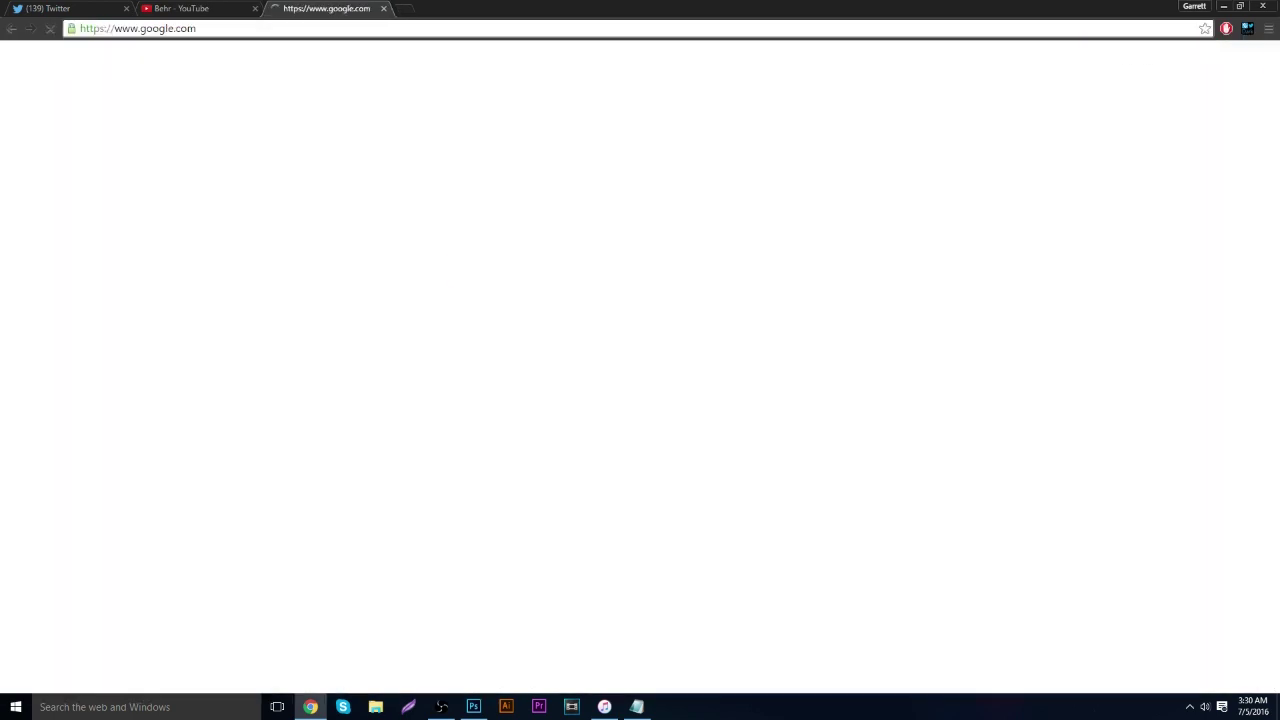
Search Google Images for "kaleidoscope wallpaper" and look through the resulting pictures
type("kalei")
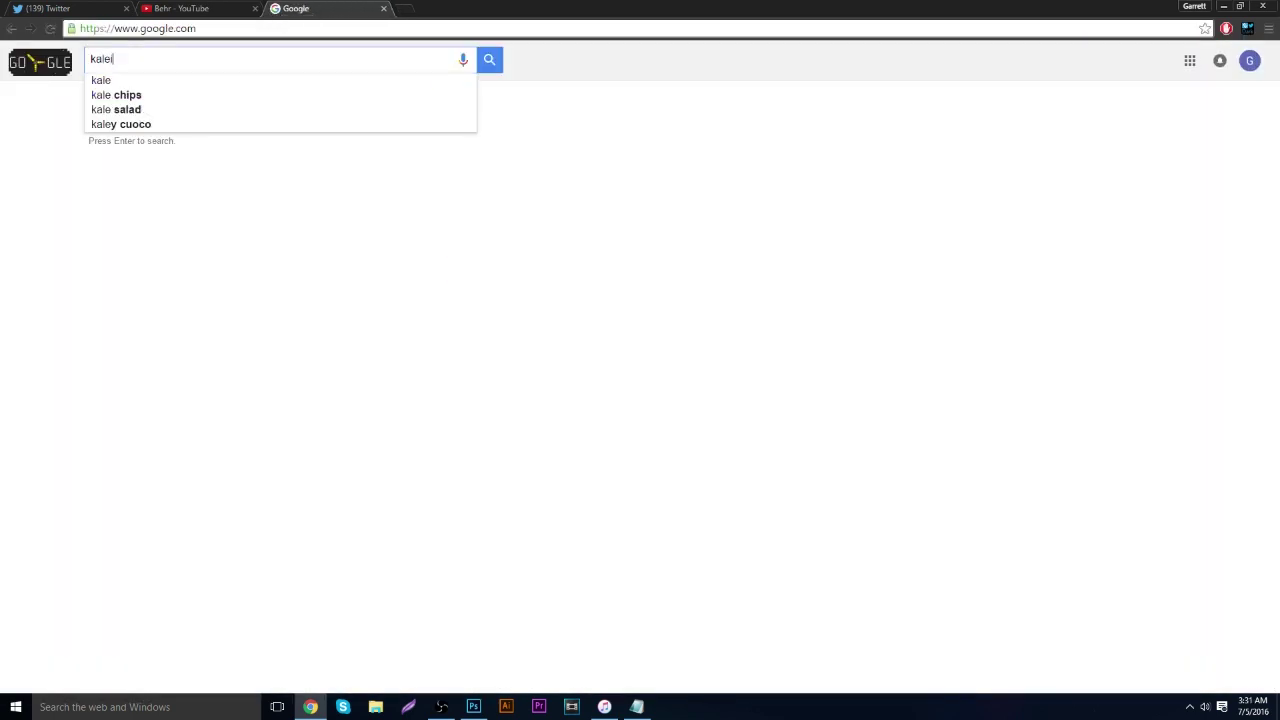
type("doscope wallpaper")
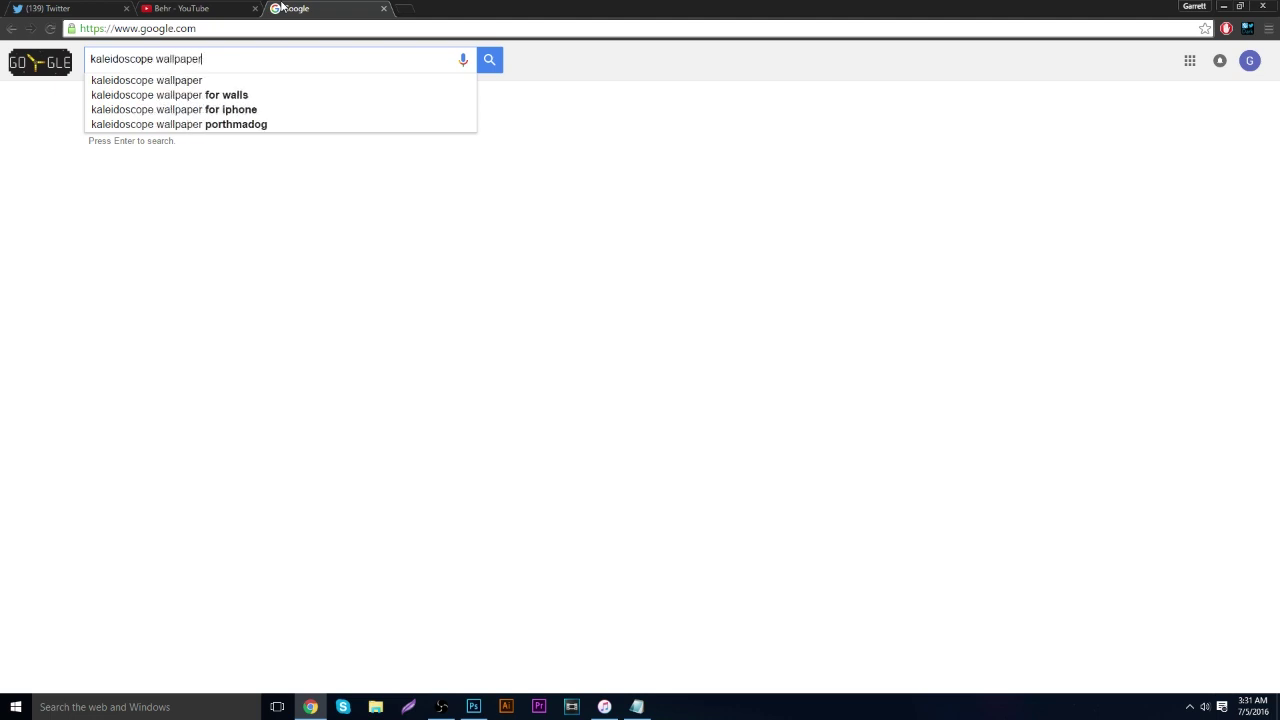
key("Return")
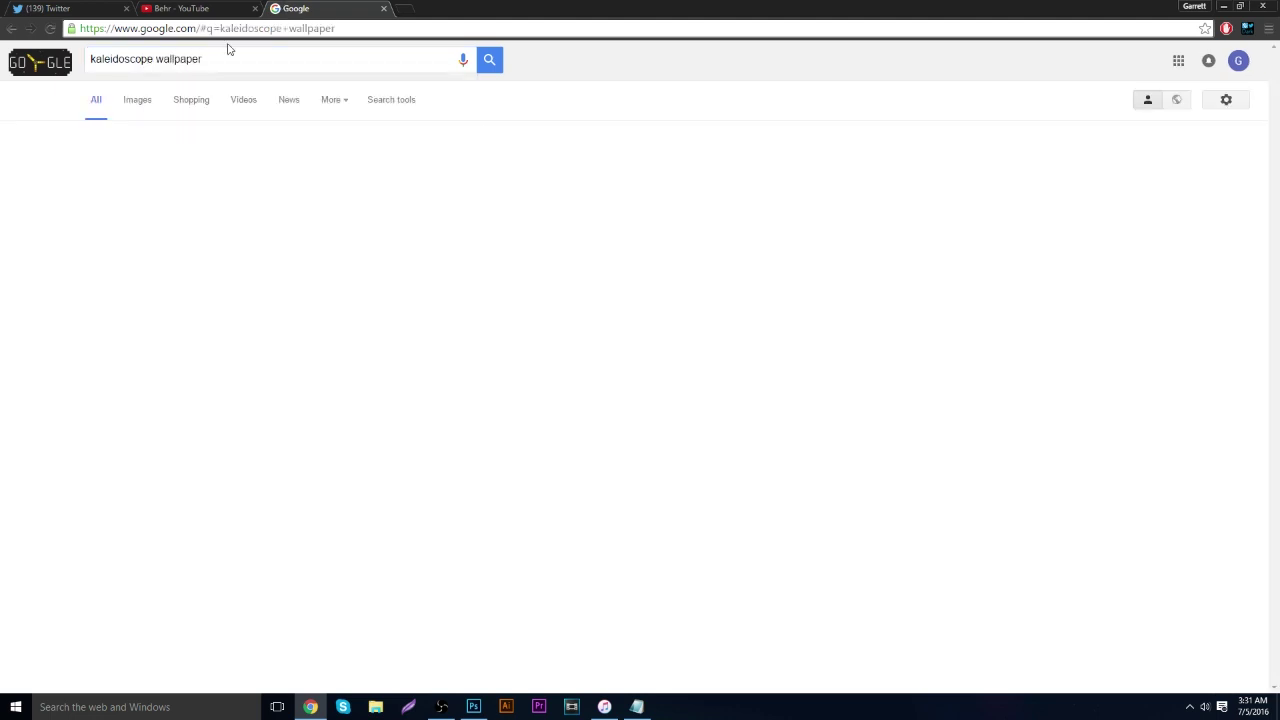
left_click(137, 100)
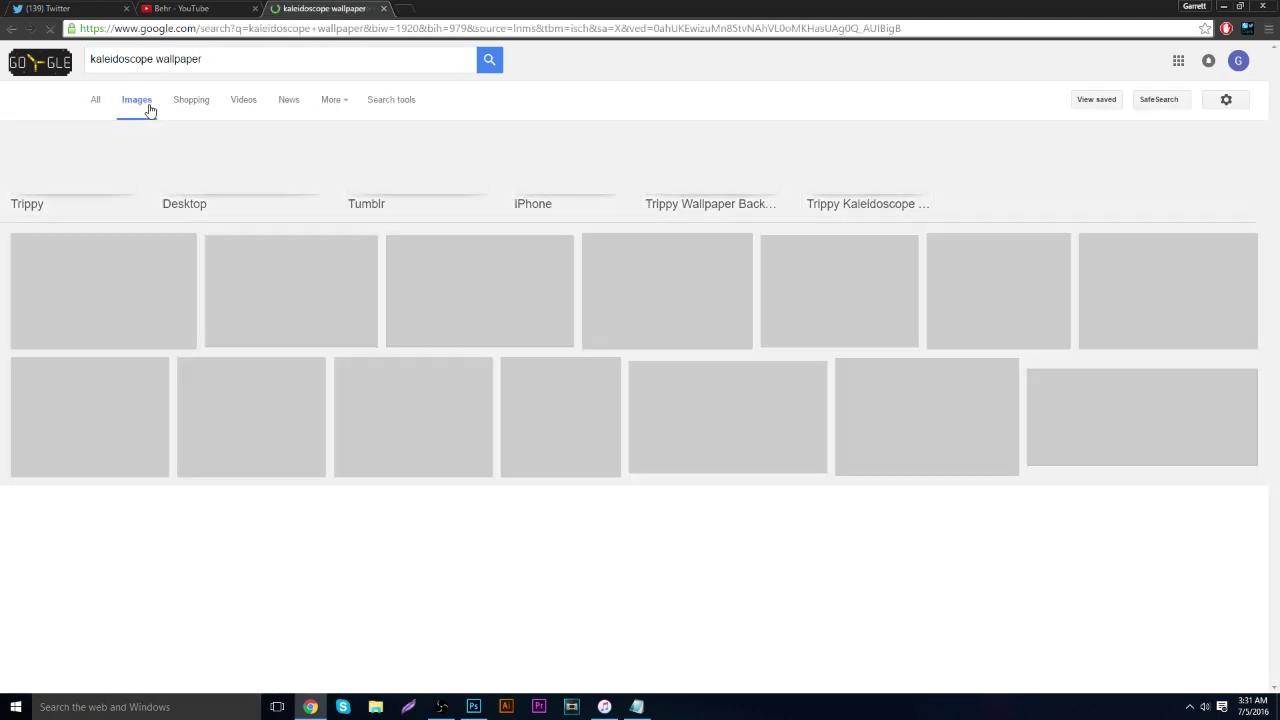
scroll(705, 268, "down", 2)
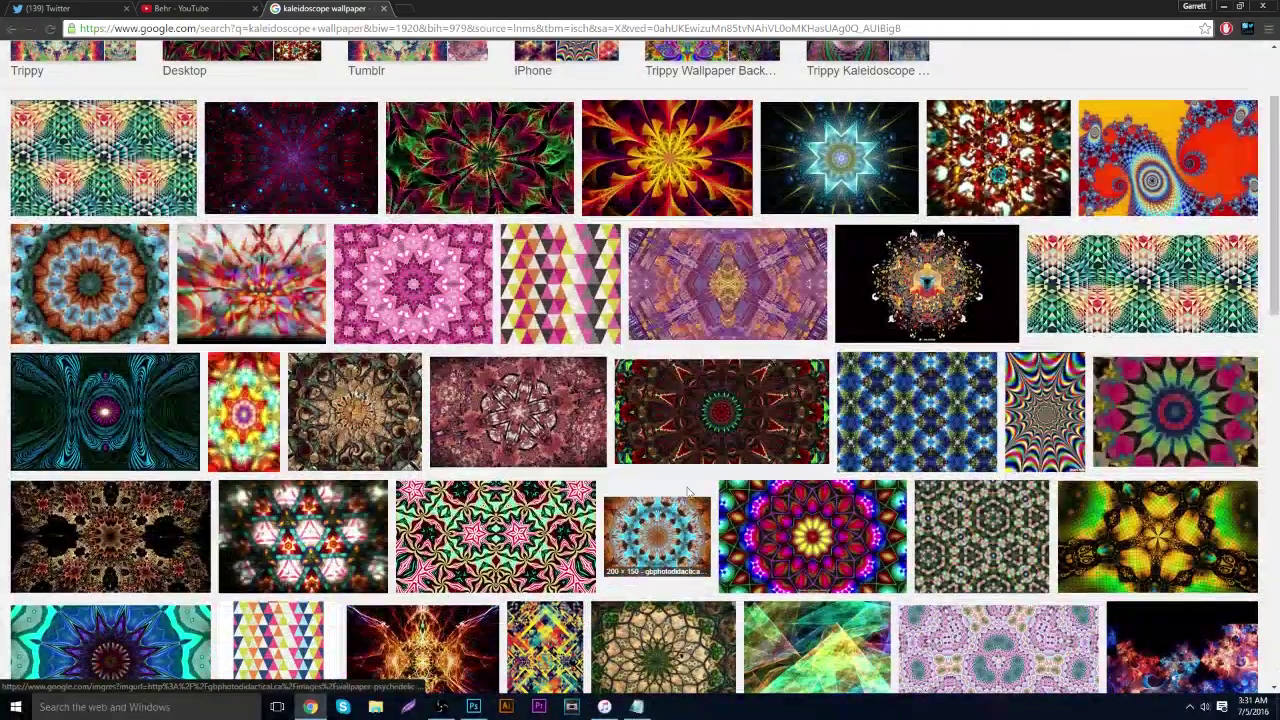
scroll(741, 398, "down", 4)
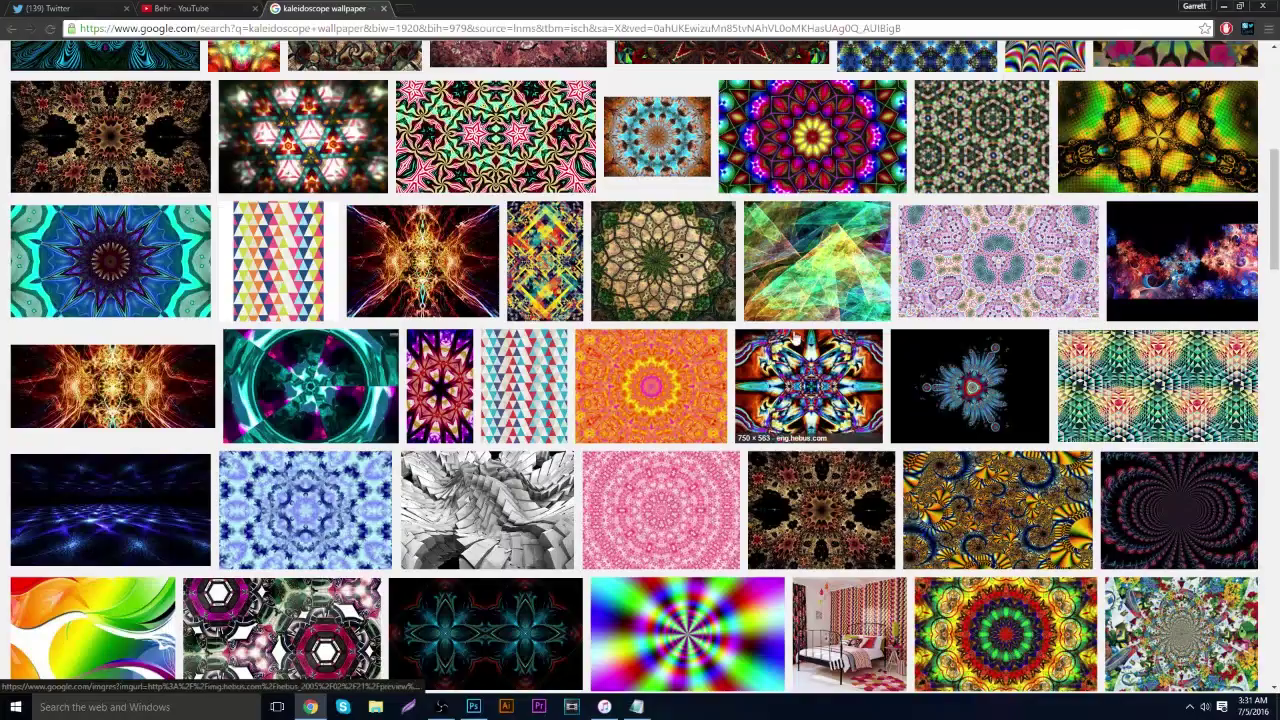
scroll(620, 250, "down", 3)
scroll(605, 252, "down", 2)
scroll(400, 150, "up", 15)
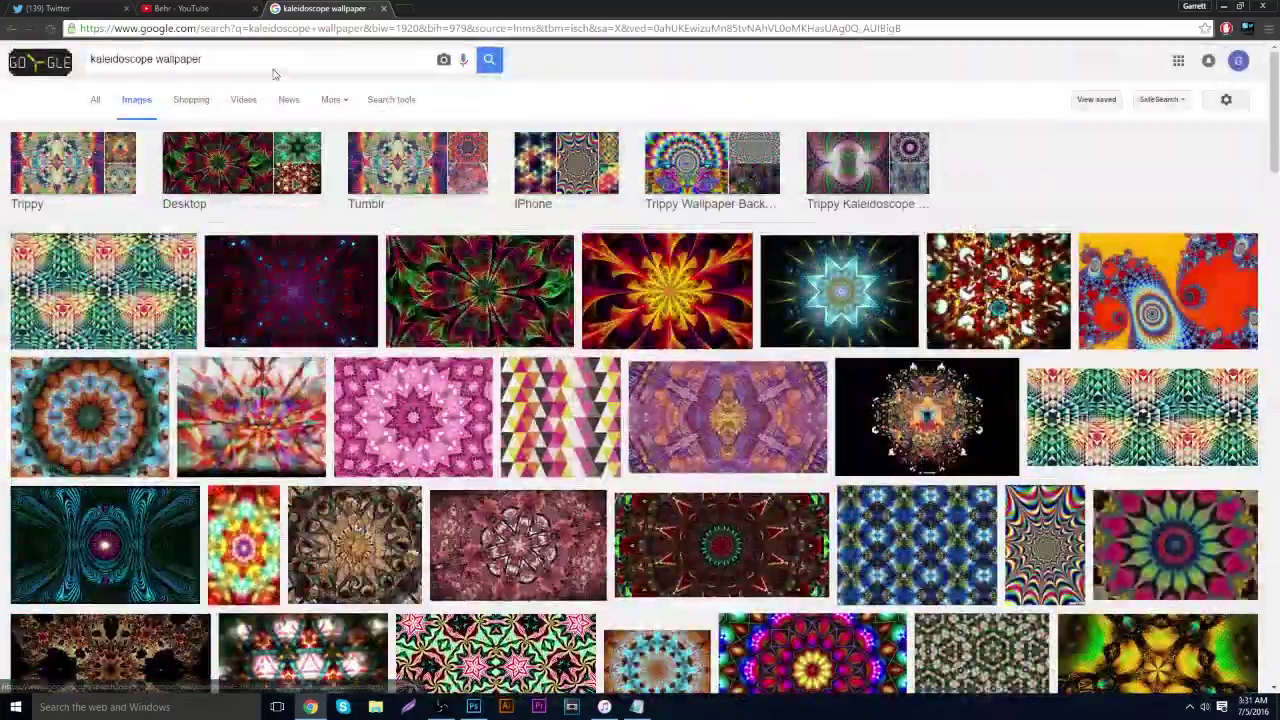
Replace the image search with "fractal wallpaper hd" and look through the fractal pictures
double_click(277, 58)
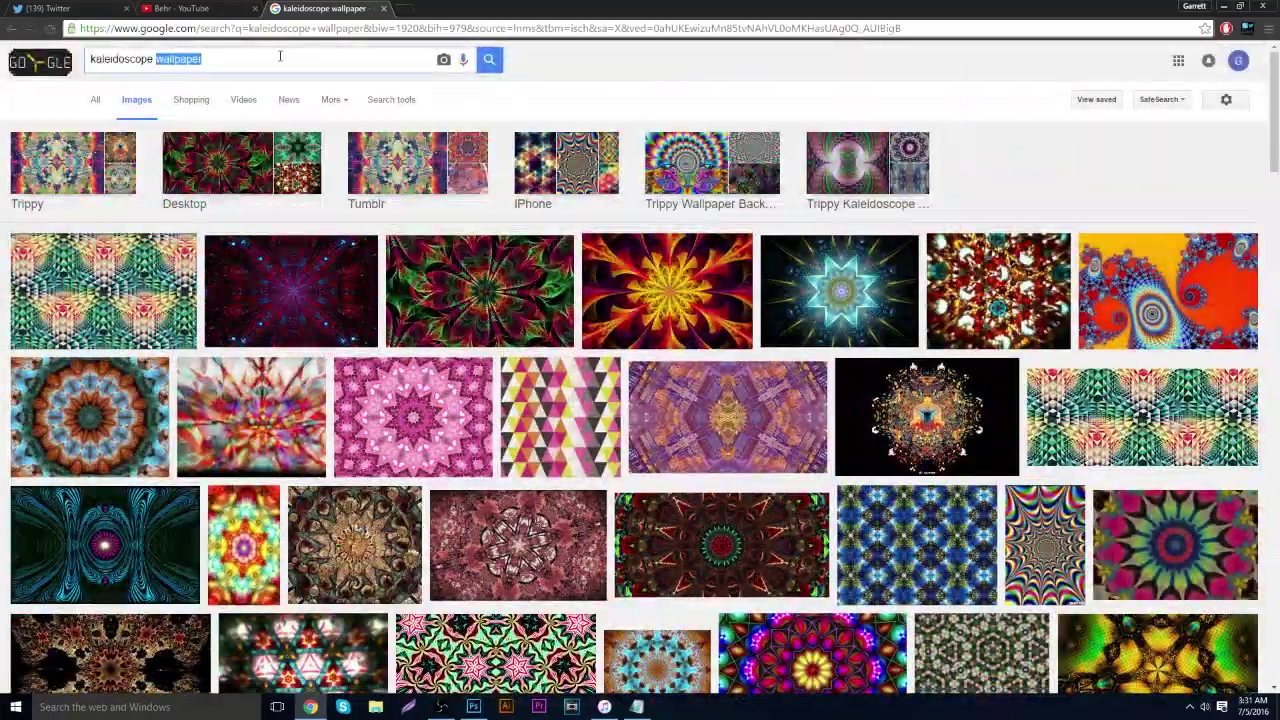
key("BackSpace")
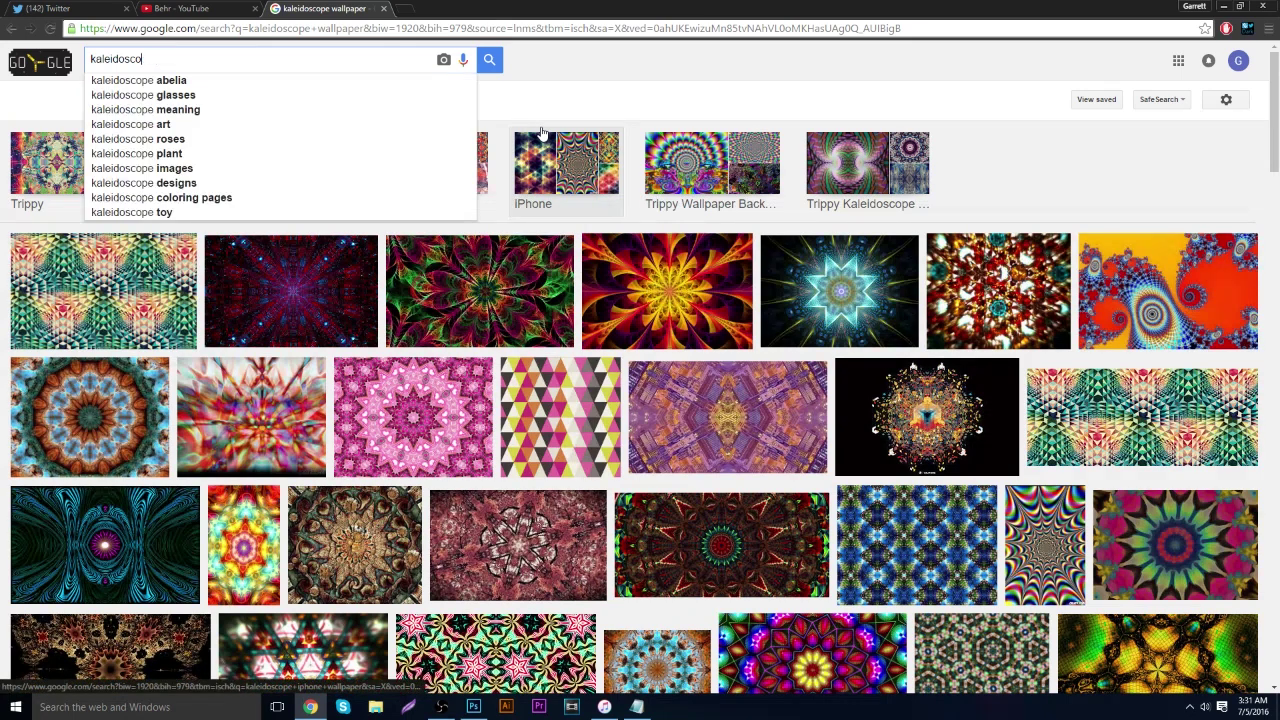
key("BackSpace")
key("BackSpace")
key("BackSpace")
key("BackSpace")
key("BackSpace")
key("BackSpace")
key("BackSpace")
key("BackSpace")
key("BackSpace")
key("BackSpace")
type("fractal wallpaper hd")
key("Return")
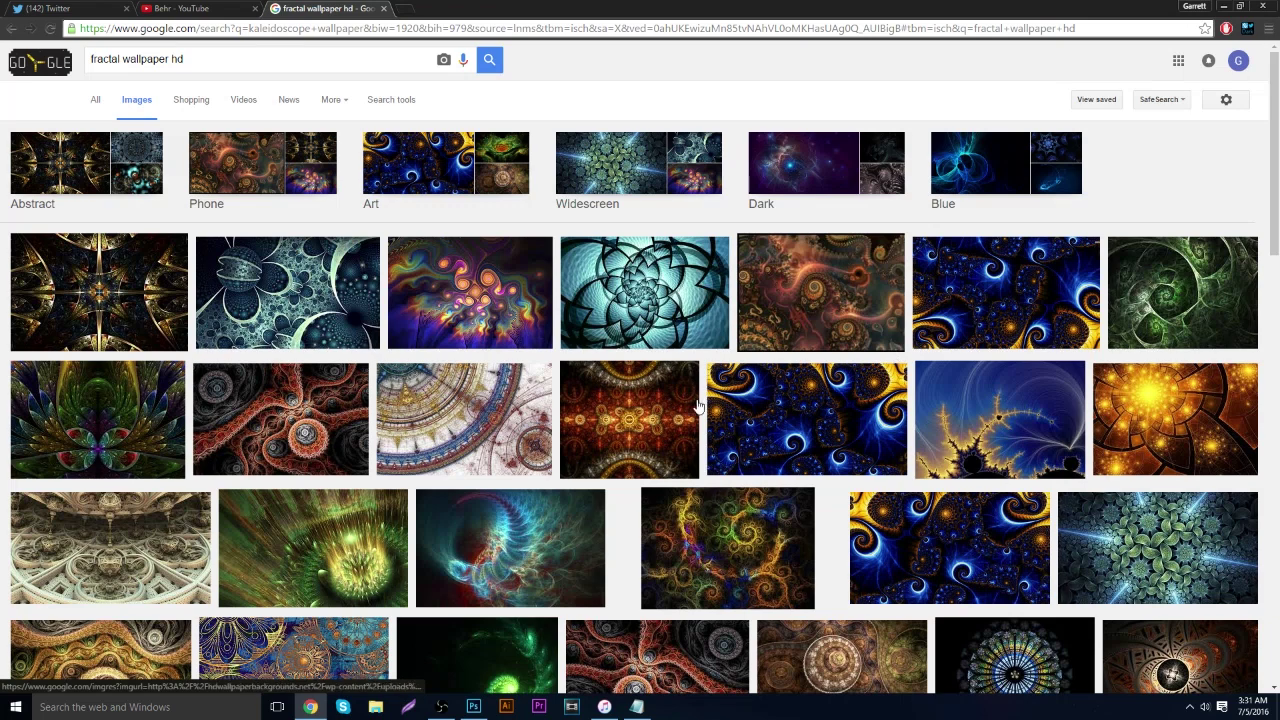
scroll(280, 355, "down", 1)
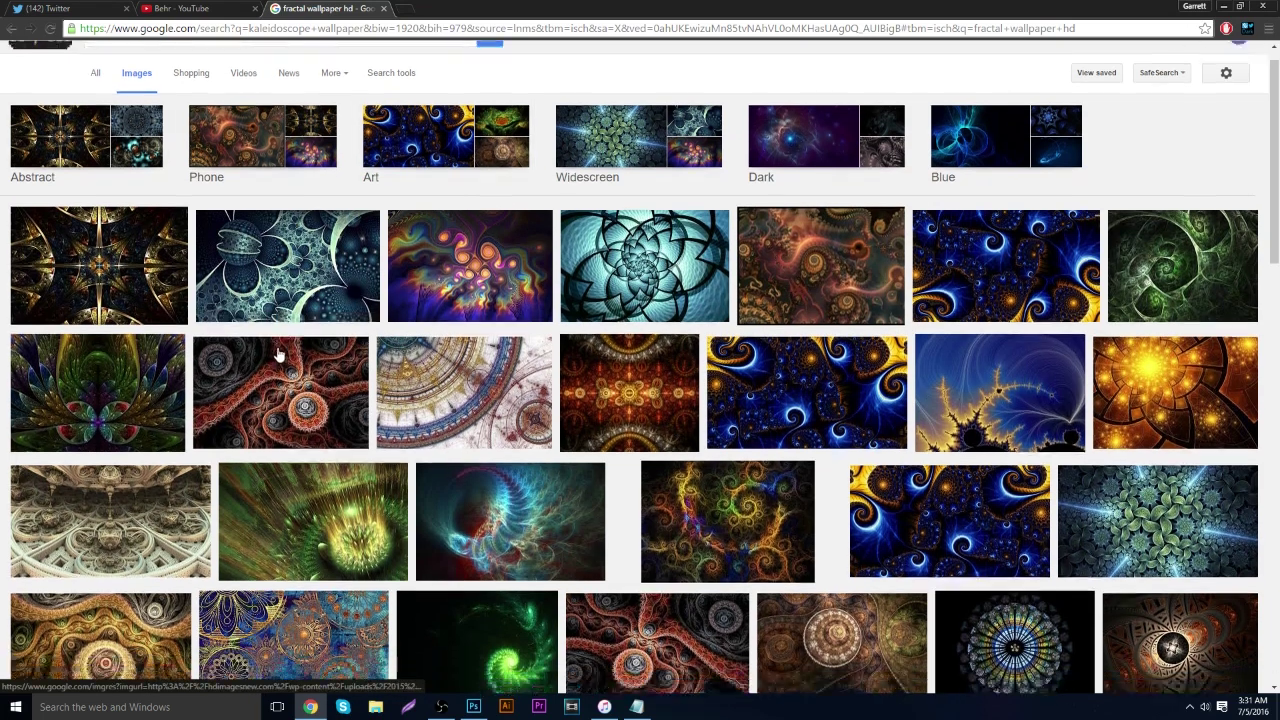
scroll(409, 414, "down", 4)
scroll(690, 422, "down", 4)
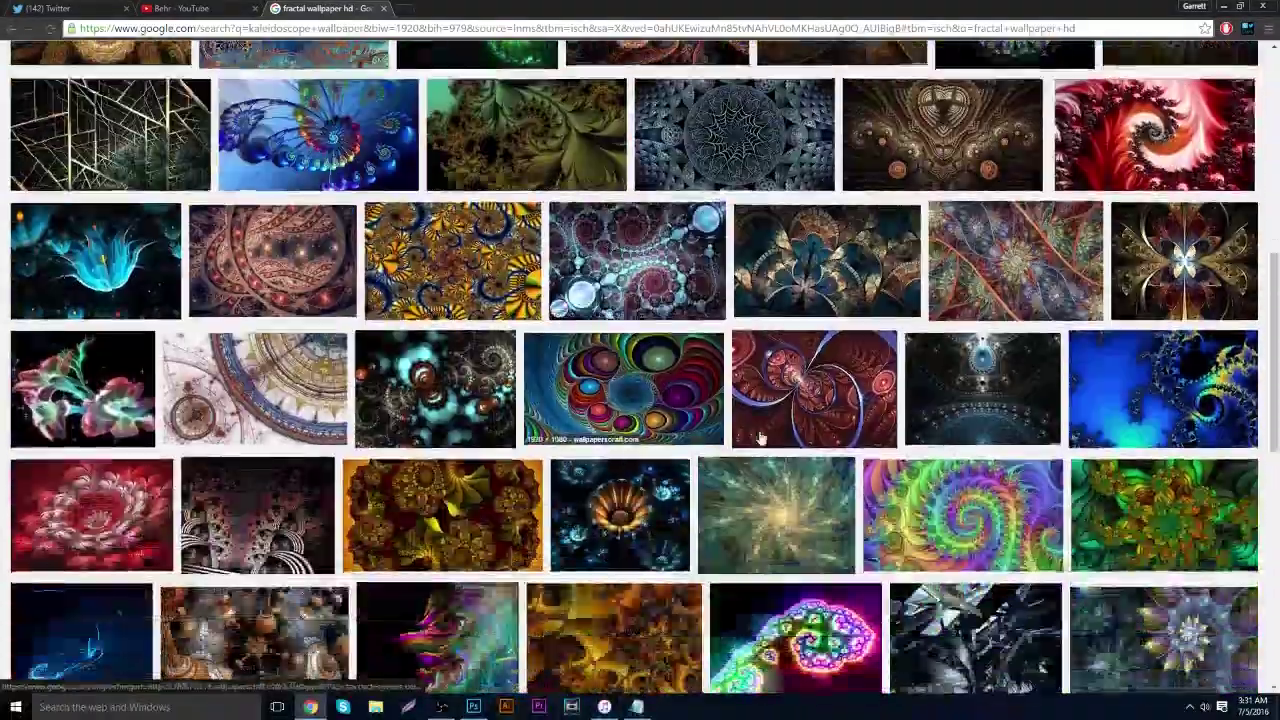
scroll(690, 422, "down", 1)
scroll(437, 595, "down", 2)
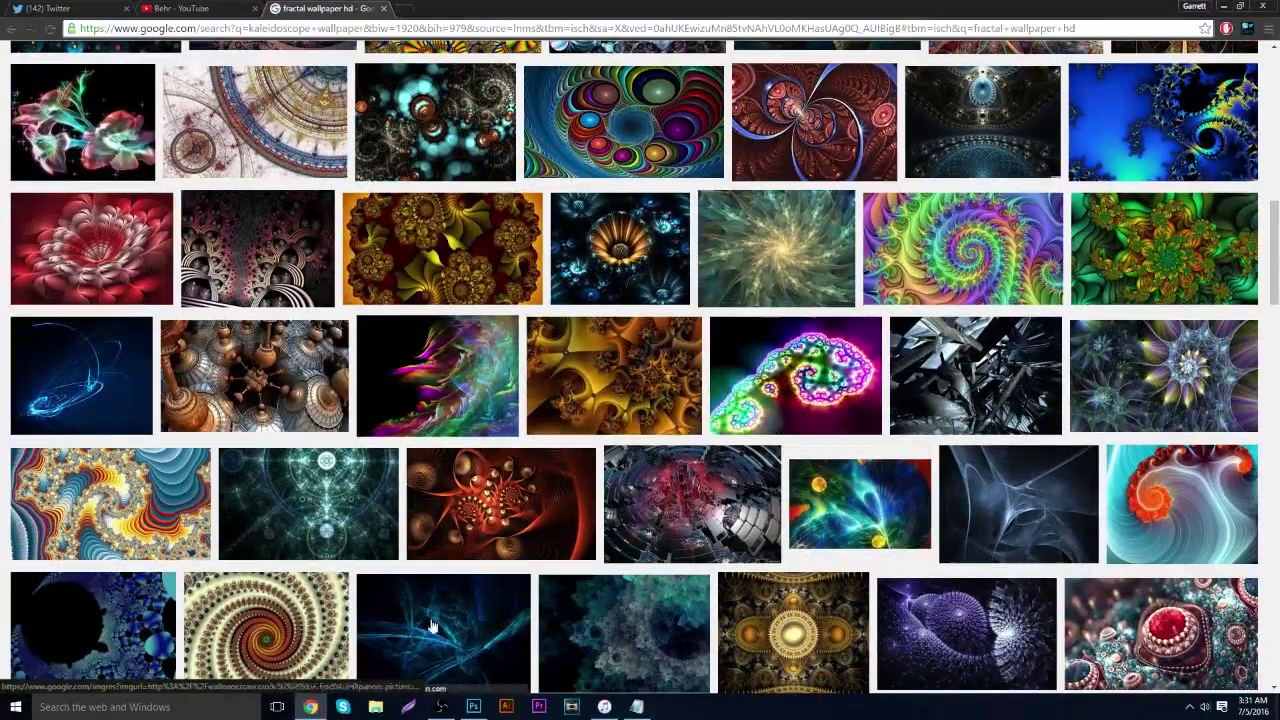
Switch to OBEY.psd in Photoshop and toggle the visibility of layer 12 in the Trippy group off and on
left_click(473, 706)
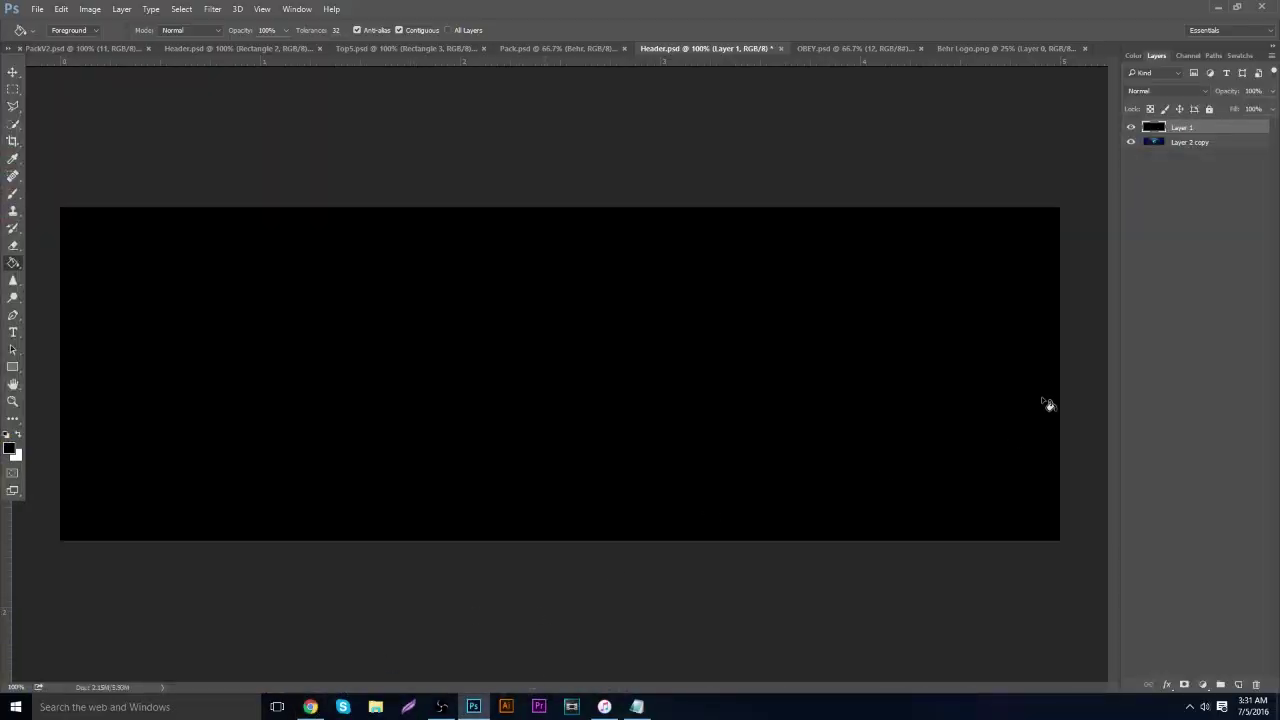
left_click(838, 49)
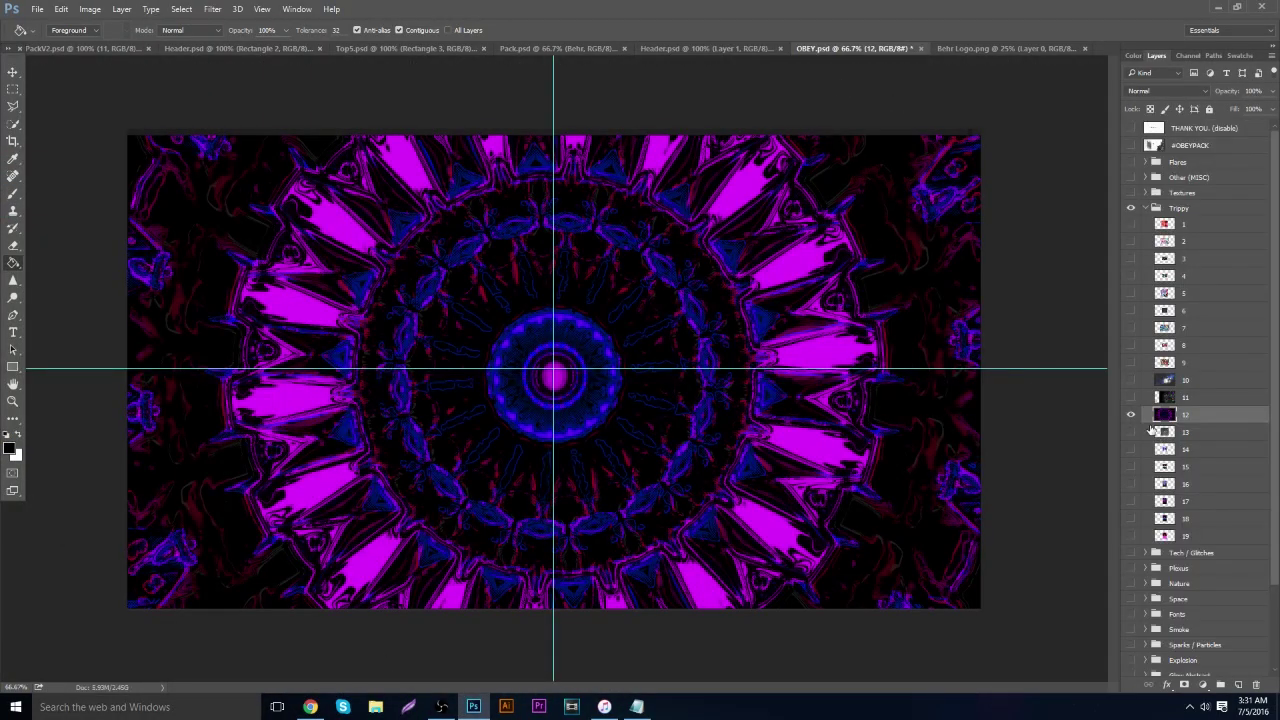
left_click(1132, 416)
left_click(1133, 415)
Go back to Chrome and browse further through the fractal wallpaper images
left_click(310, 706)
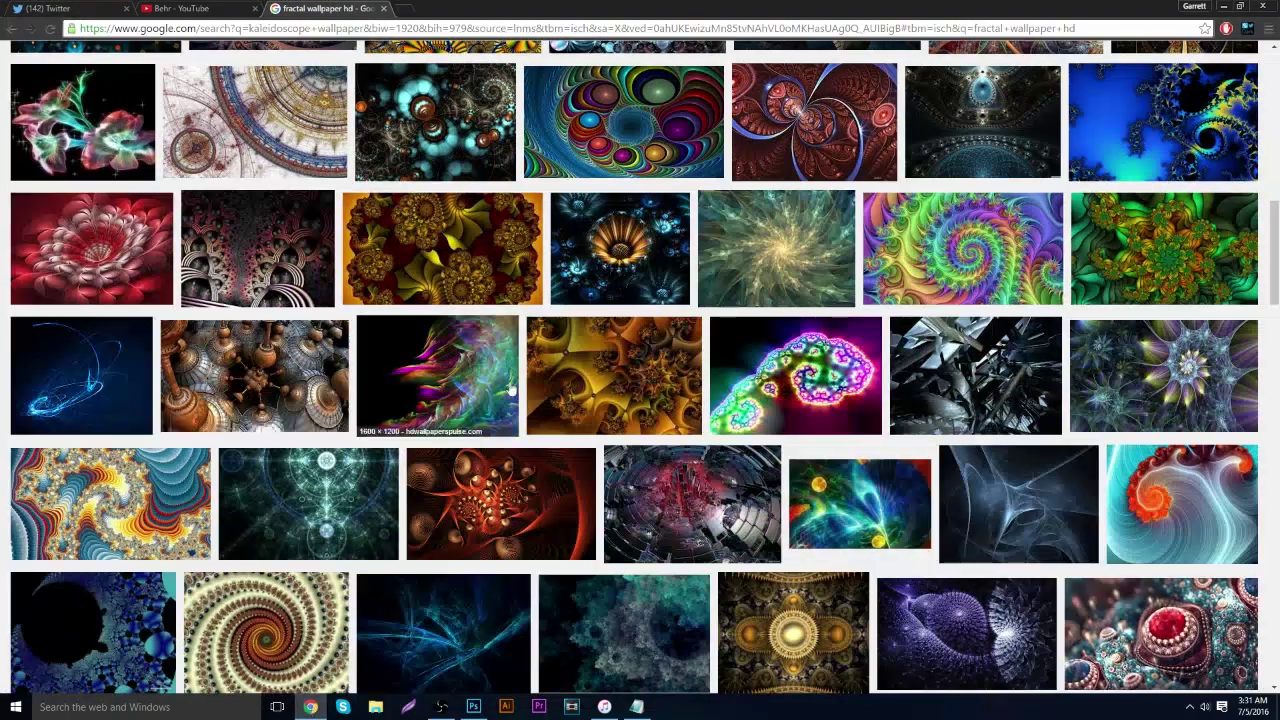
scroll(683, 390, "down", 2)
scroll(683, 390, "down", 4)
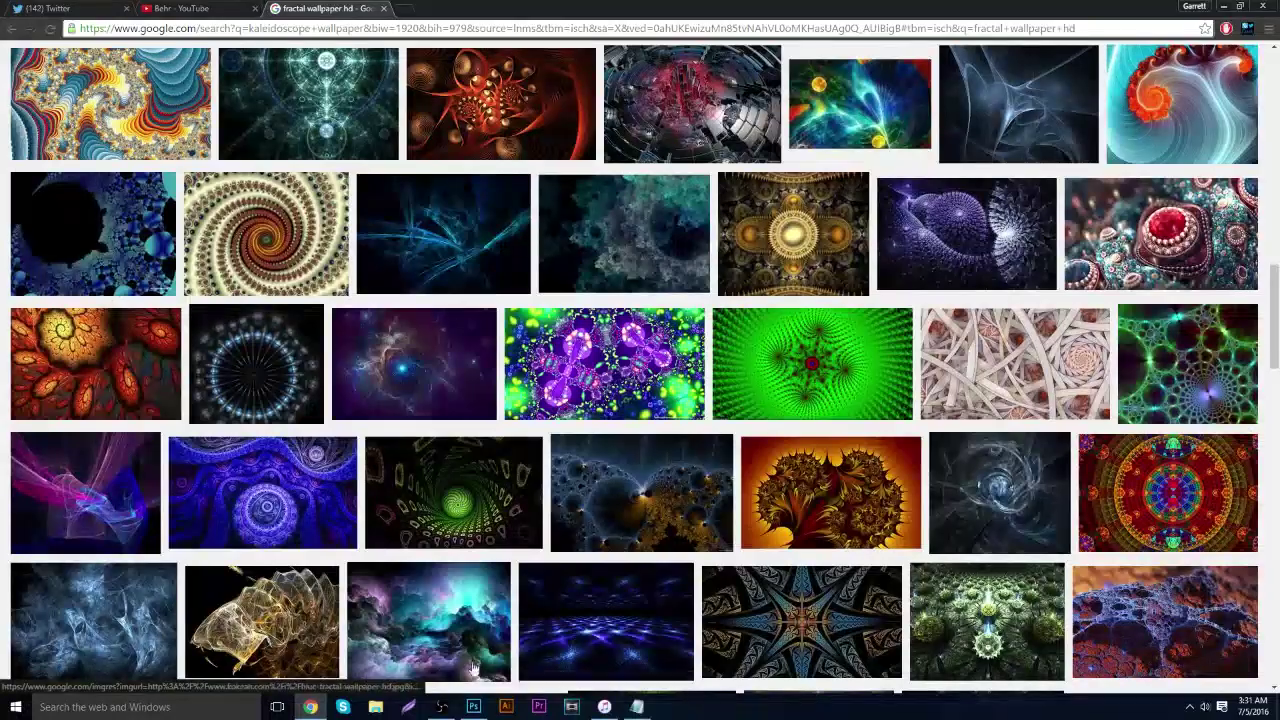
Return to Photoshop and copy layer 12 from OBEY.psd into Header.psd with the Move tool
left_click(311, 706)
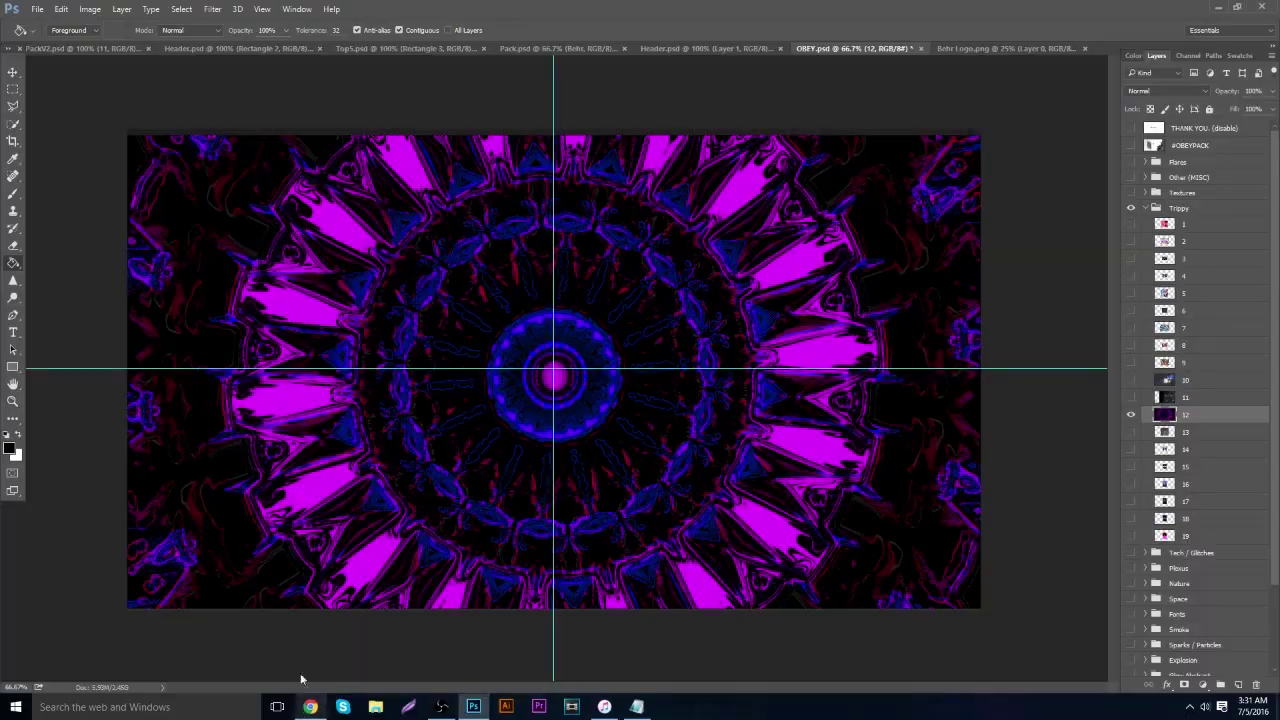
left_click(13, 72)
left_click_drag(495, 174, 557, 57)
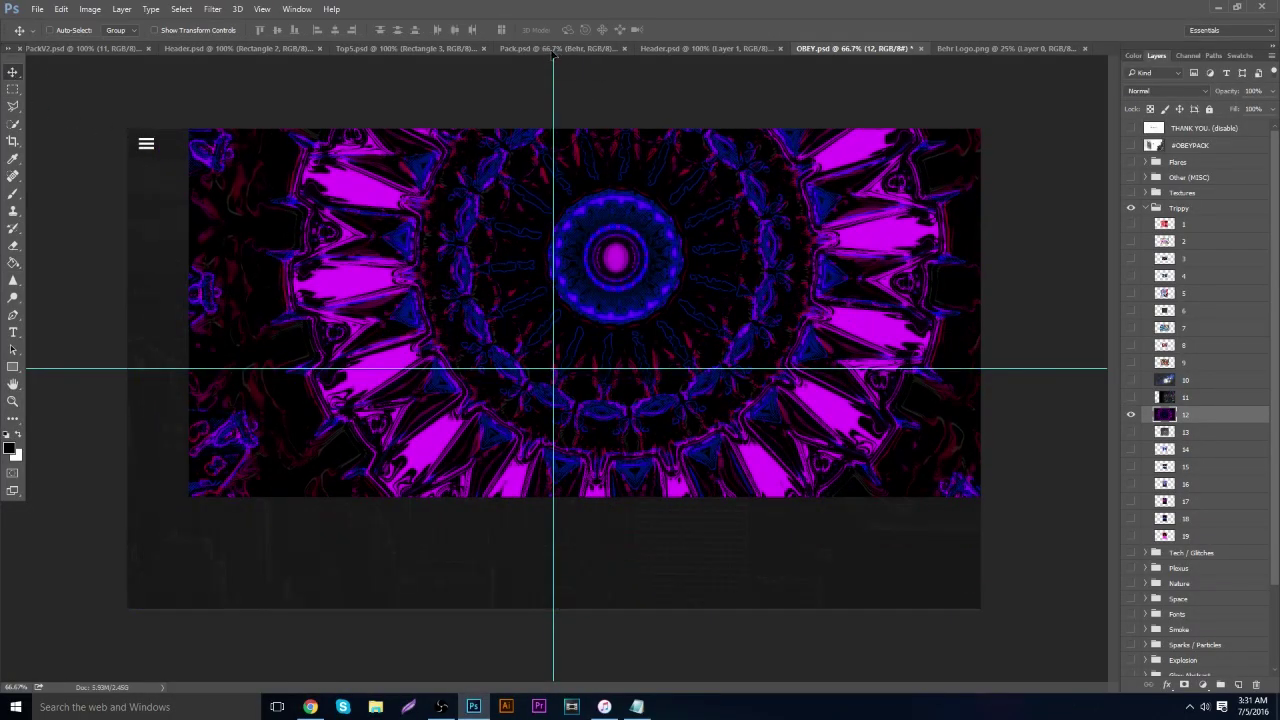
left_click_drag(703, 52, 579, 133)
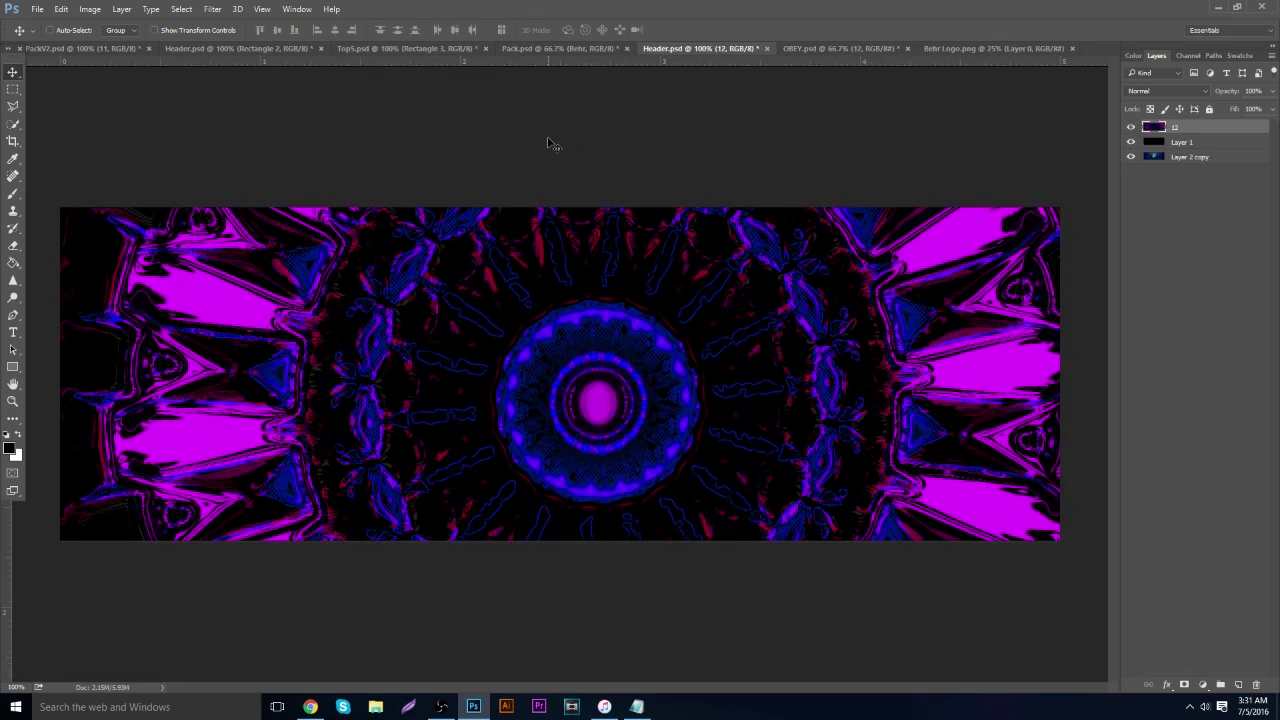
Free-transform the kaleidoscope layer 12 to about 88.6% of its size and center it on the banner
key("ctrl+t")
left_click_drag(338, 217, 520, 334)
left_click_drag(147, 161, 330, 226)
left_click_drag(488, 267, 190, 266)
left_click_drag(479, 350, 467, 168)
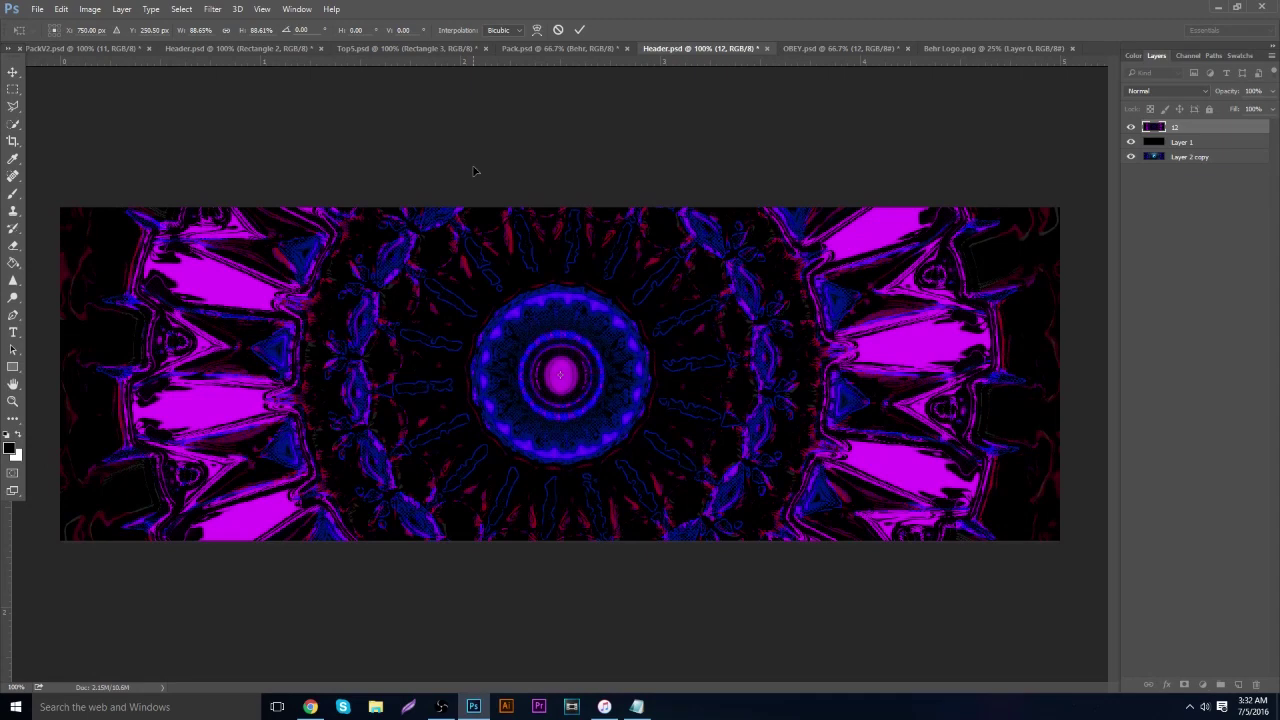
key("Return")
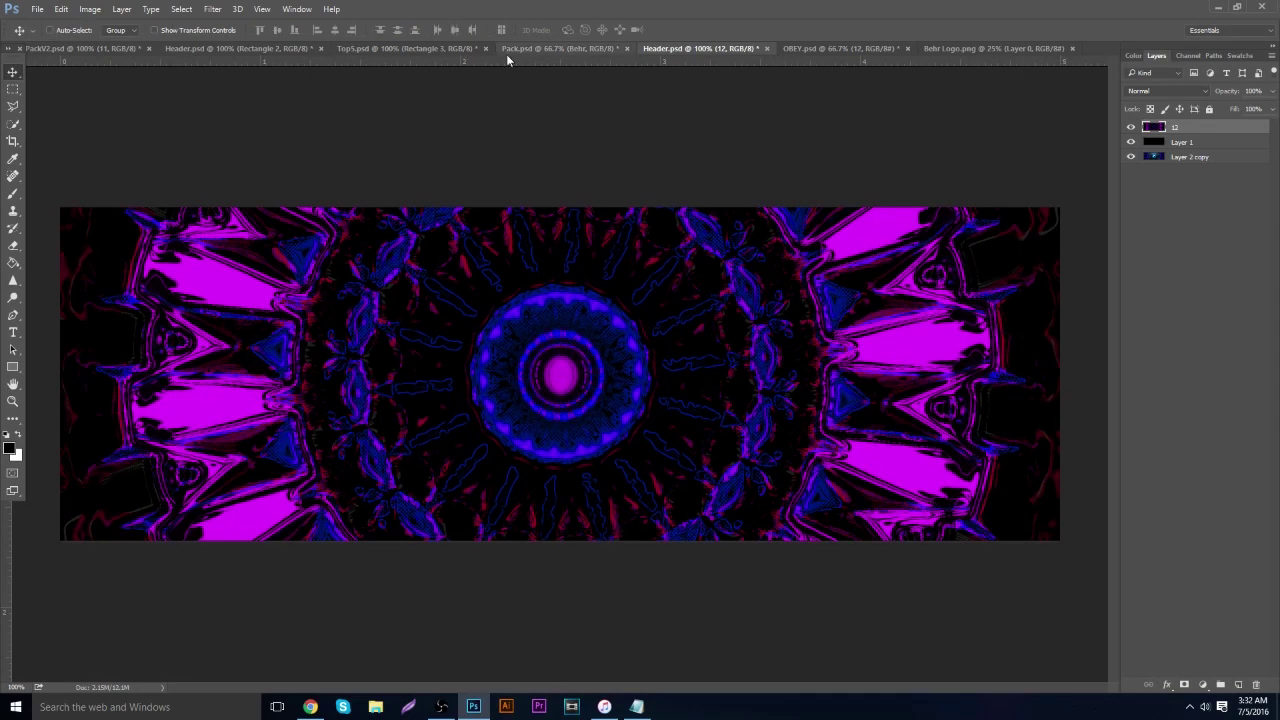
Copy the bear logo from Behr Logo.png into Header.psd
left_click(940, 47)
left_click_drag(605, 338, 577, 86)
left_click_drag(675, 60, 590, 512)
Scale the bear logo down to about 5% and center it within the kaleidoscope's inner ring
key("ctrl+t")
left_click_drag(905, 255, 908, 205)
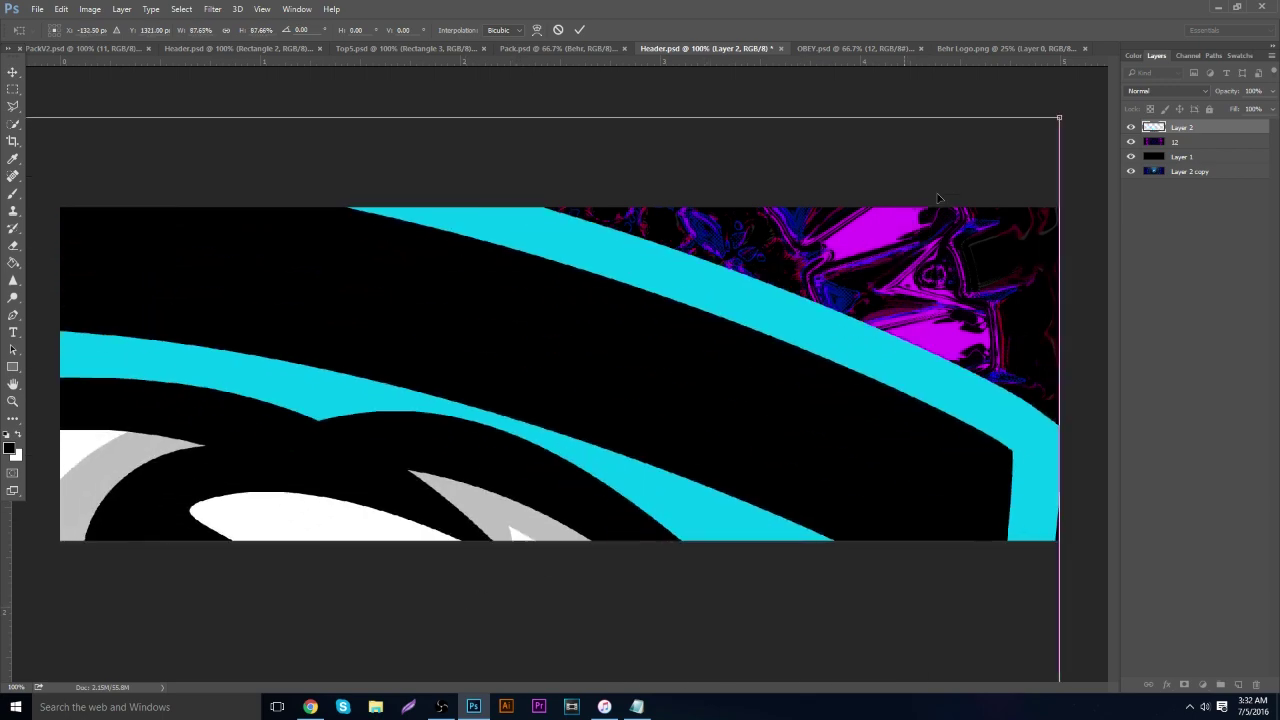
left_click_drag(1023, 129, 366, 508)
left_click_drag(379, 657, 616, 325)
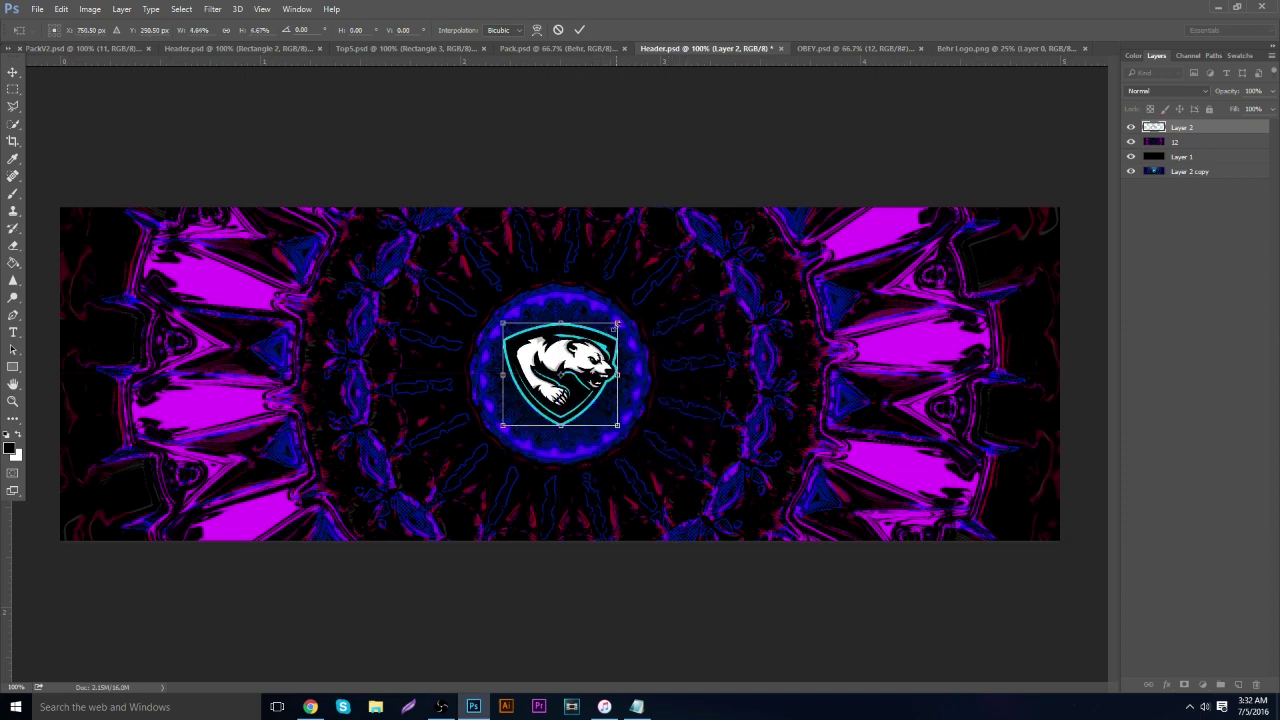
key("Return")
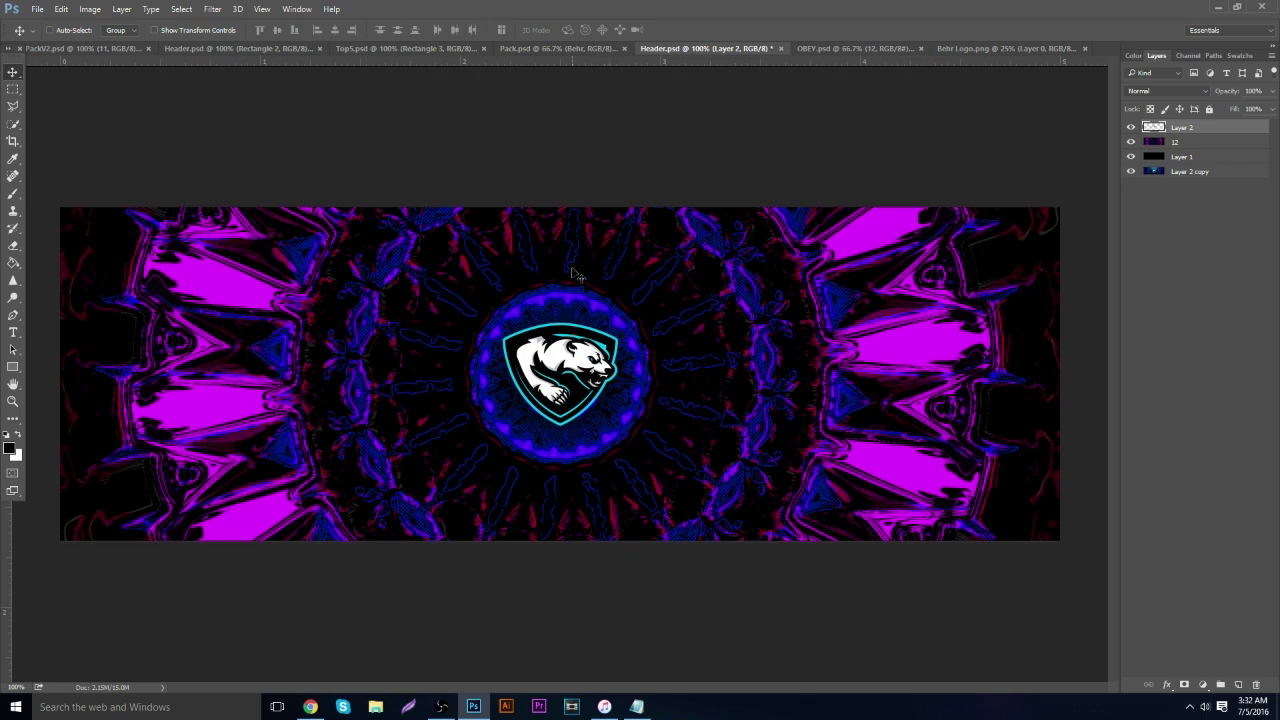
Shift the hue of kaleidoscope layer 12 from magenta and purple toward blue and green with Hue/Saturation
left_click(1173, 142)
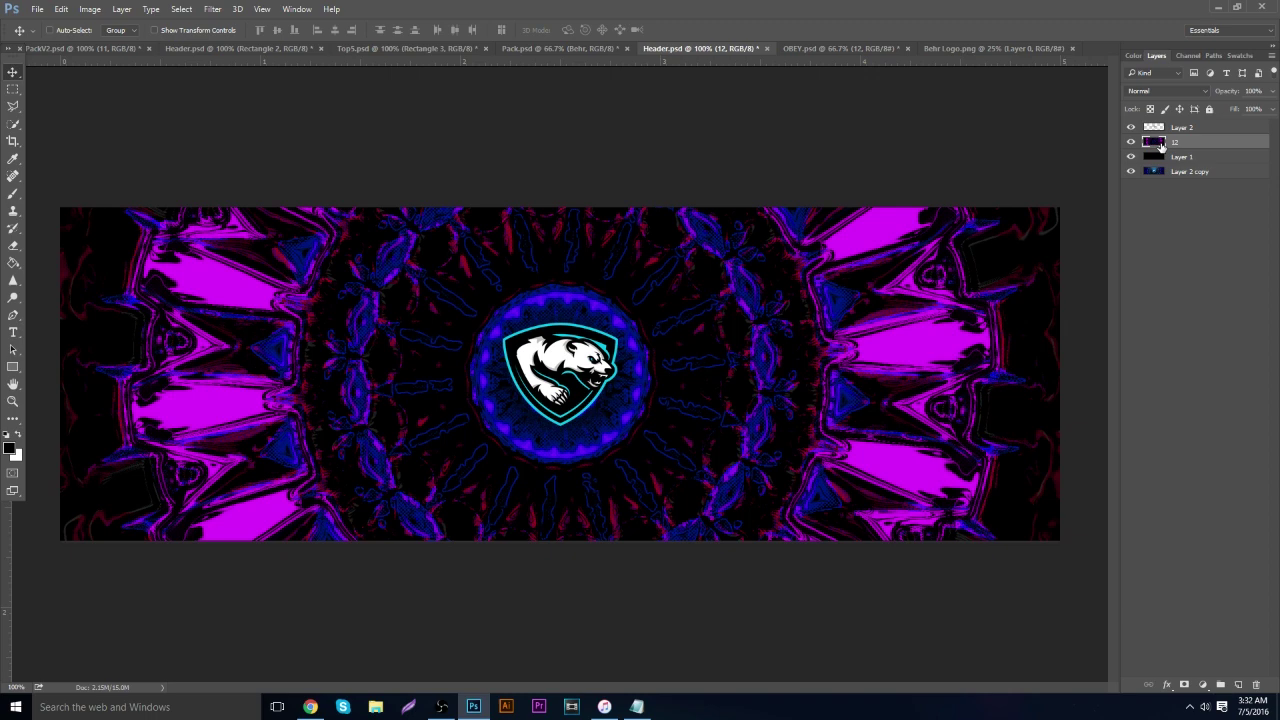
key("ctrl+u")
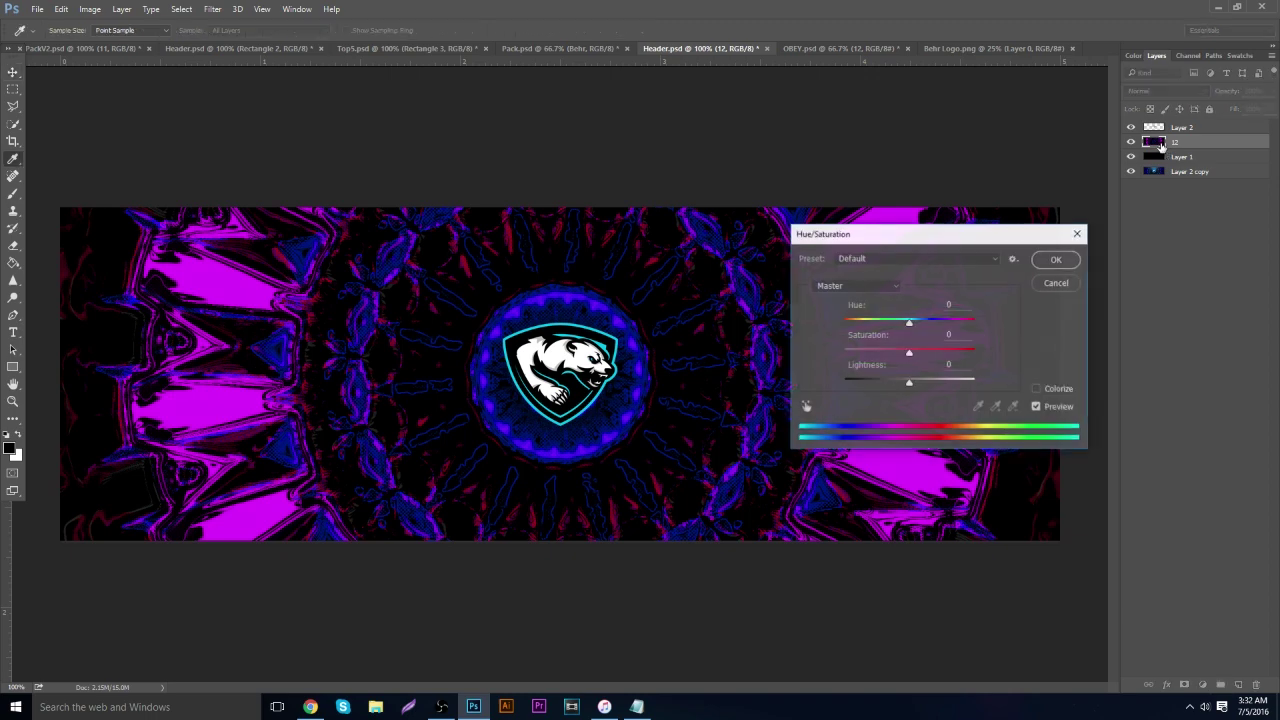
mouse_move(893, 320)
left_mouse_down()
mouse_move(850, 322)
mouse_move(870, 323)
left_mouse_up()
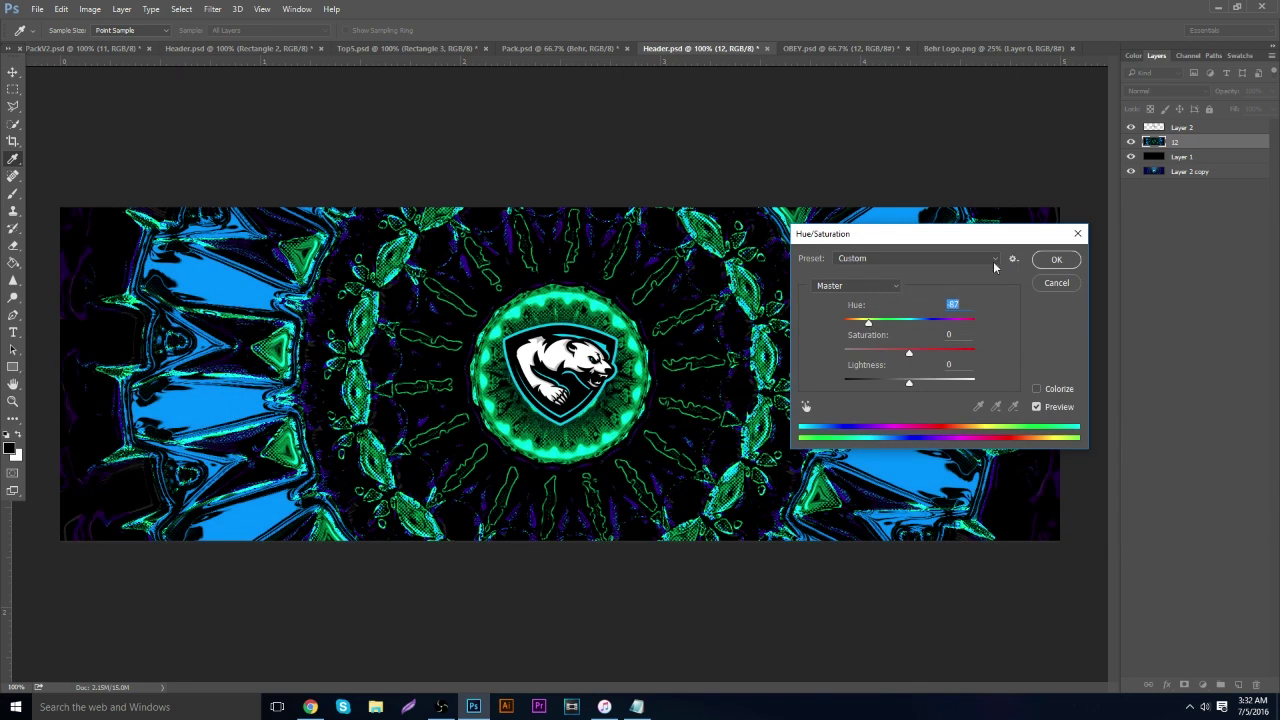
left_click(1054, 260)
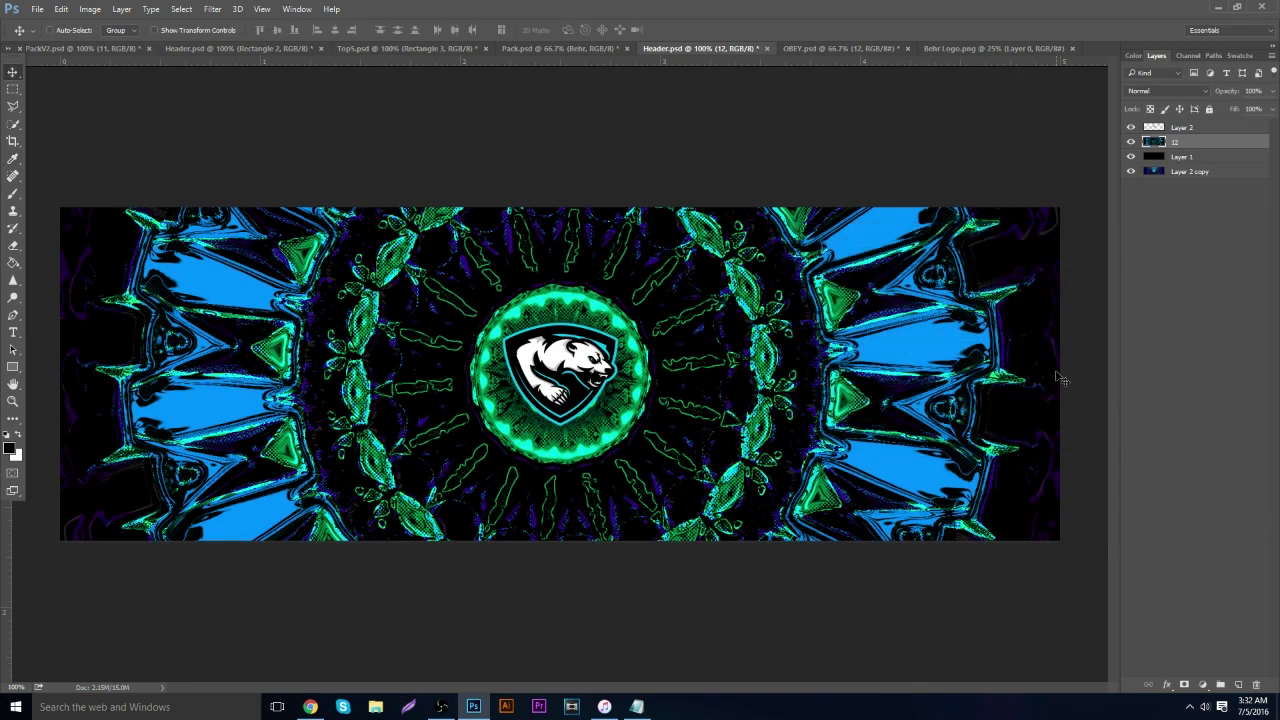
Add a bright cyan-blue Solid Color fill layer, hue 196°, directly above layer 12
left_click(1203, 686)
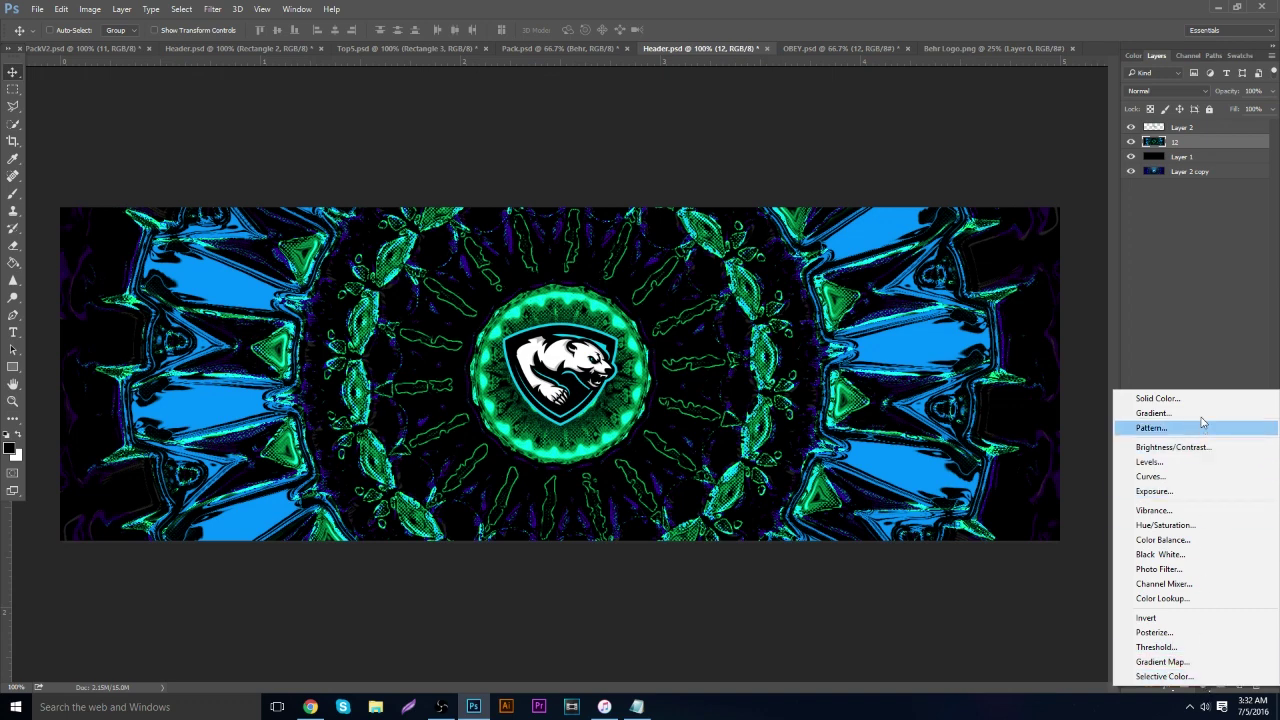
left_click(1140, 400)
left_click(806, 364)
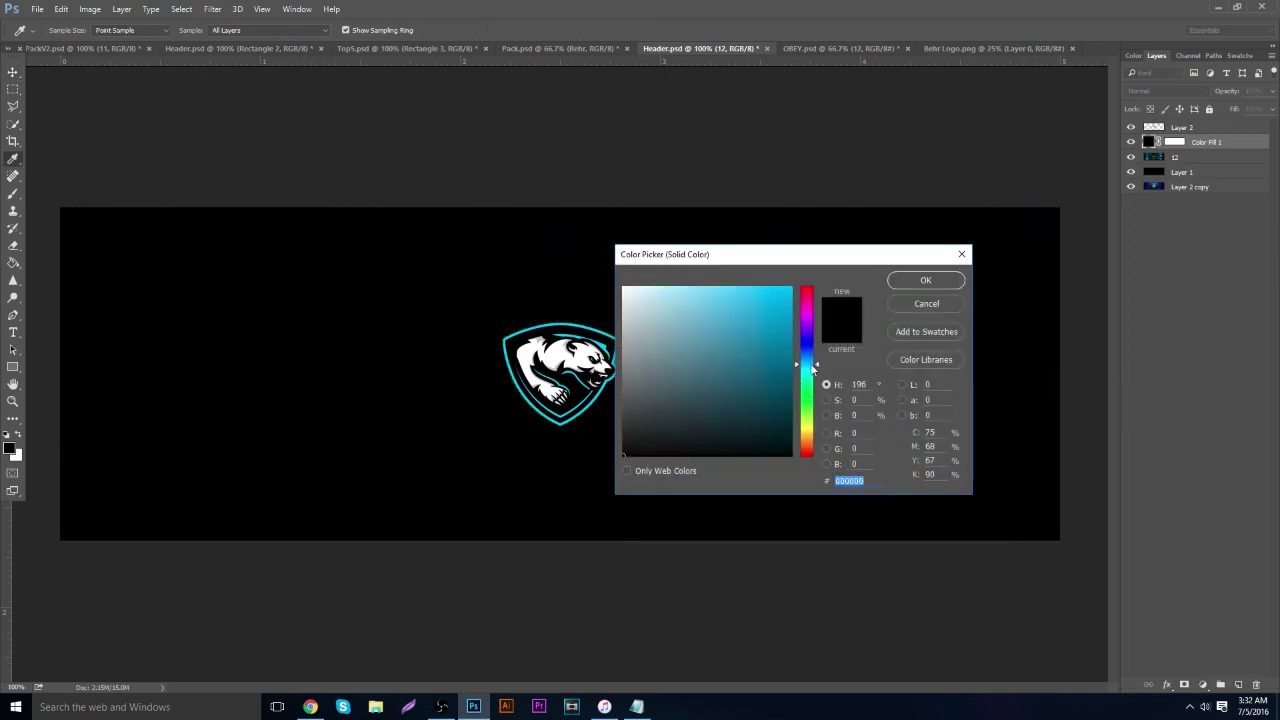
left_click(790, 288)
left_click(900, 281)
key("v")
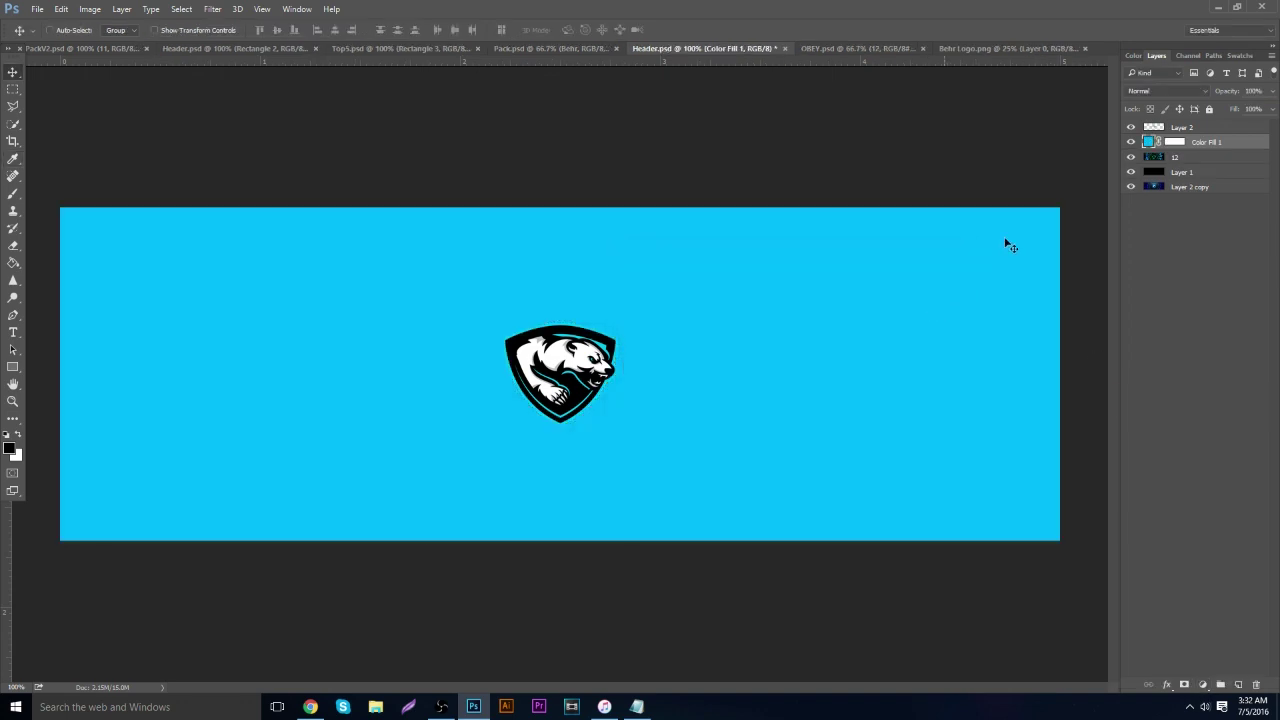
Try the Color Dodge, Soft Light and Darker Color blend modes on the cyan fill layer
left_click(1178, 88)
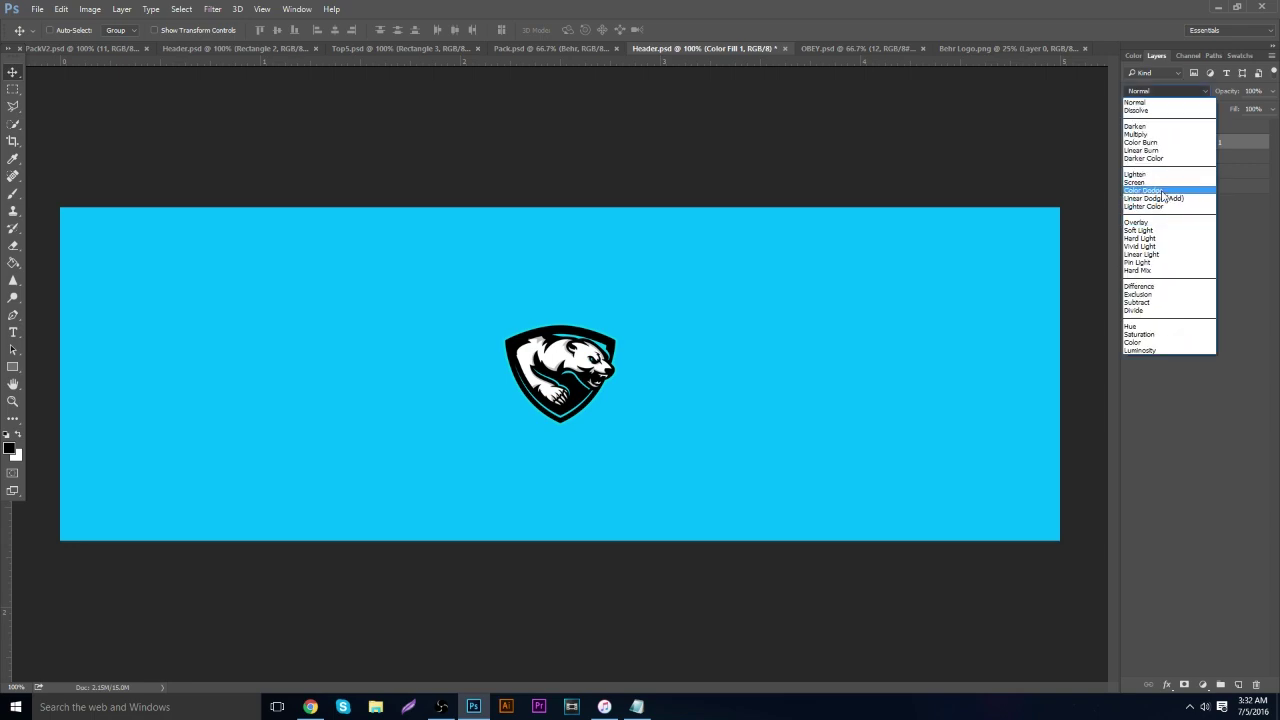
left_click(1162, 191)
left_click(1200, 89)
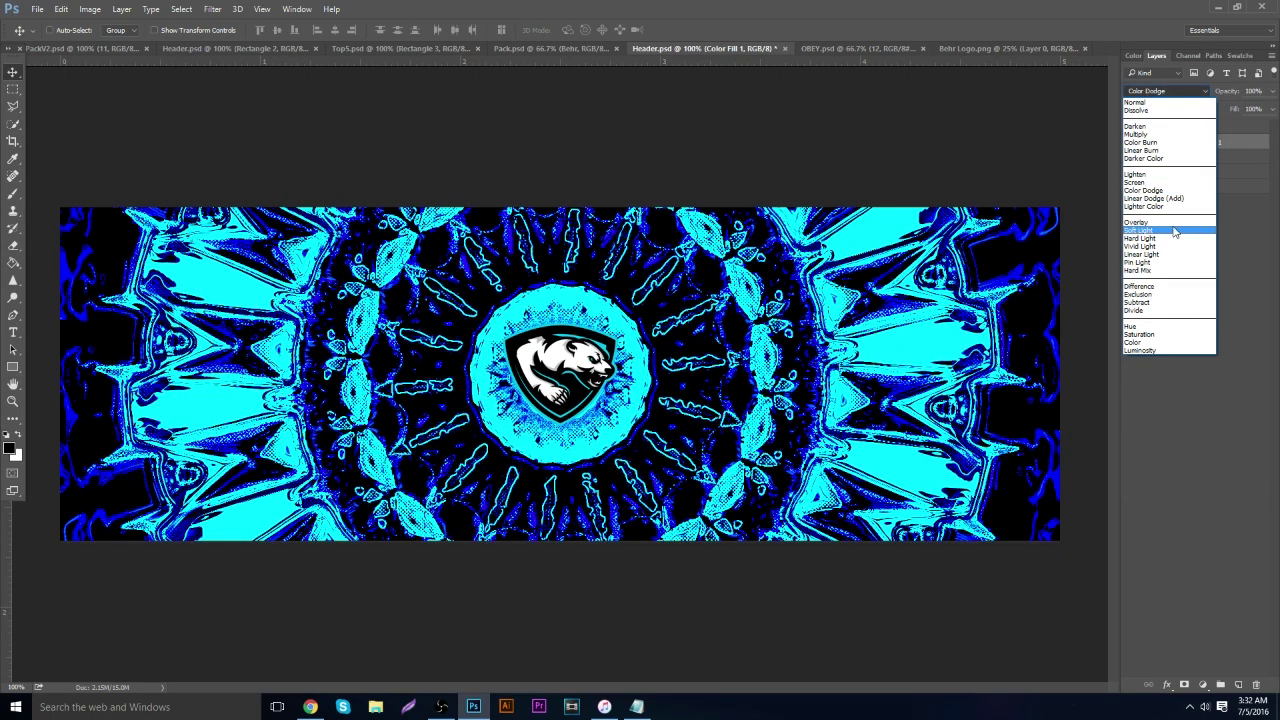
left_click(1175, 174)
left_click(1182, 88)
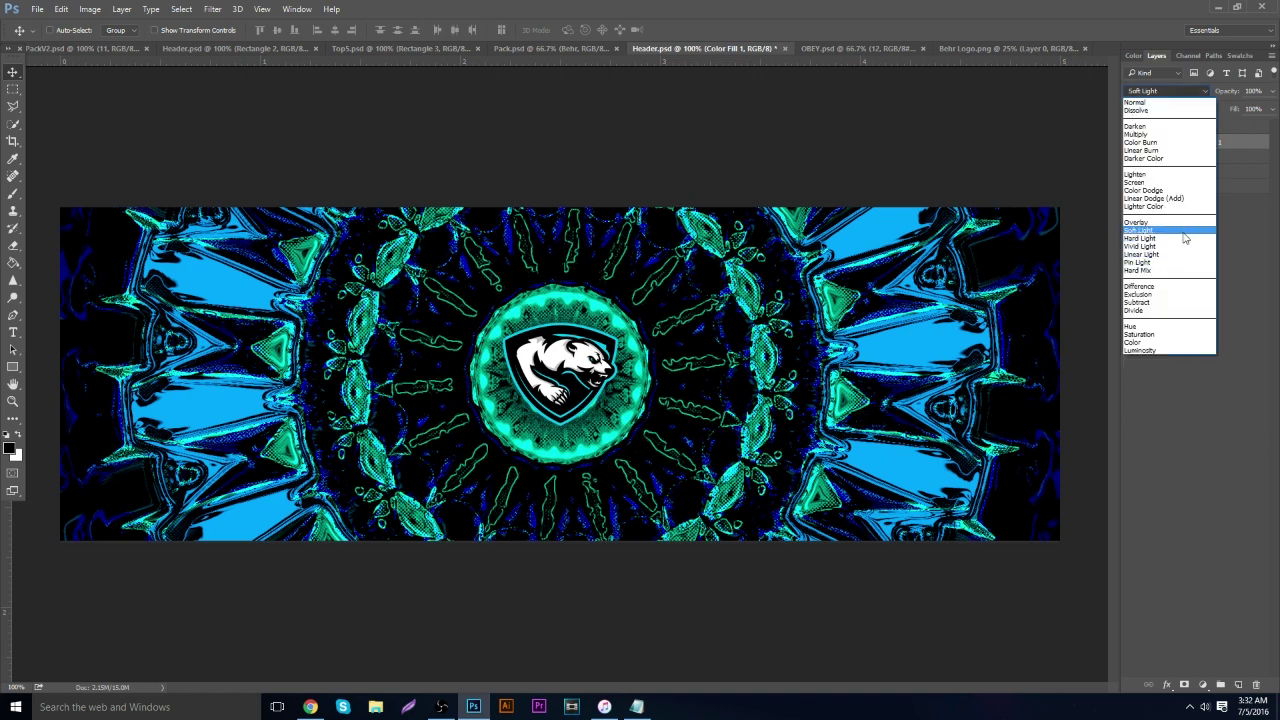
left_click(1184, 236)
left_click(1179, 94)
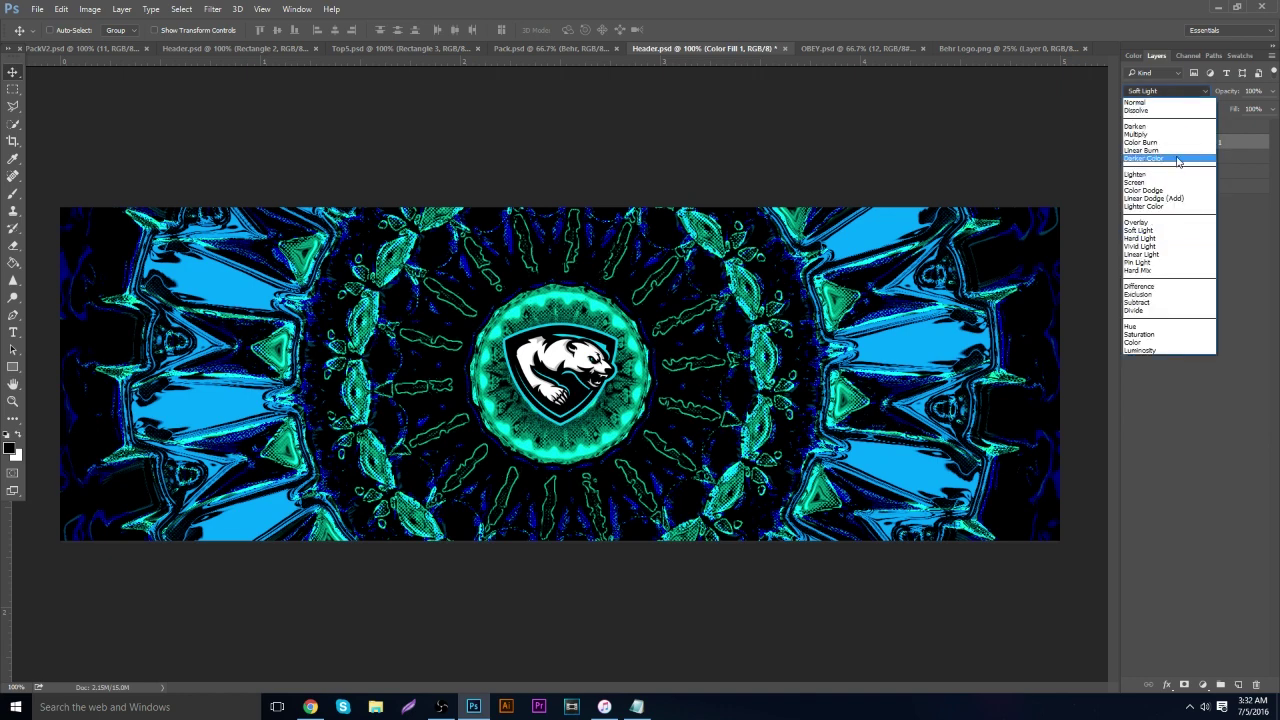
left_click(1178, 159)
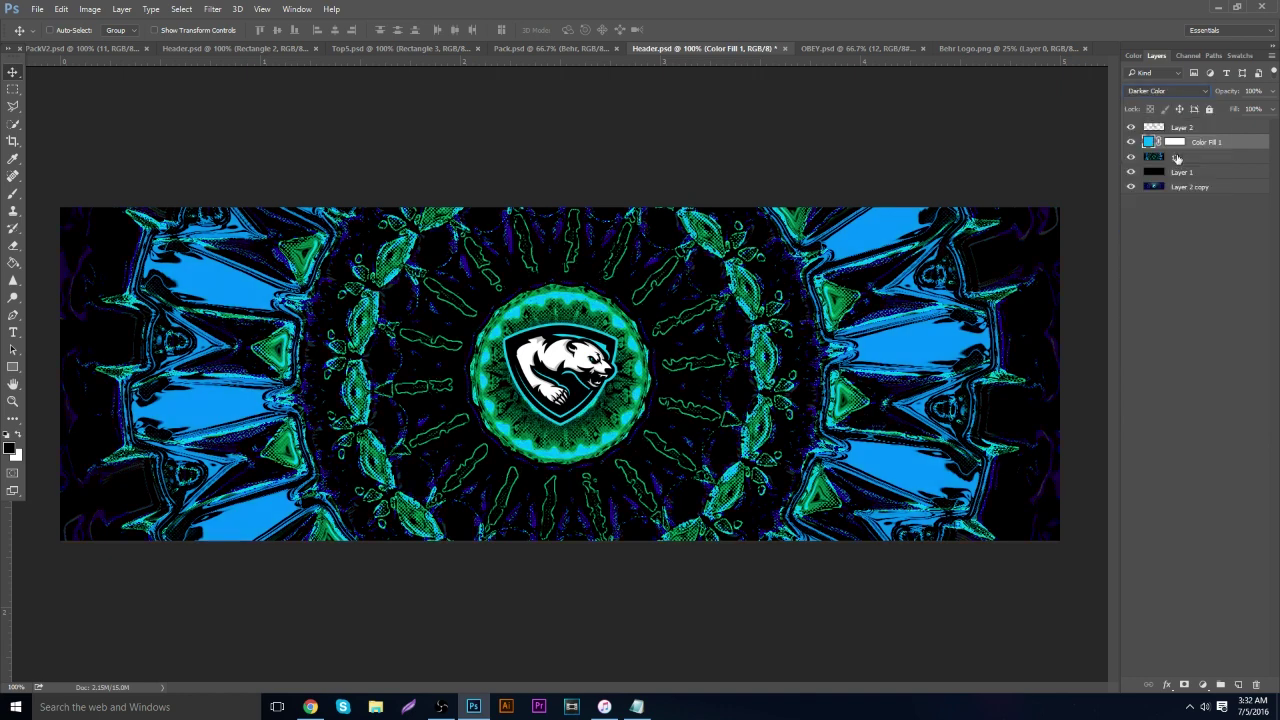
left_click(1176, 91)
left_click(1166, 145)
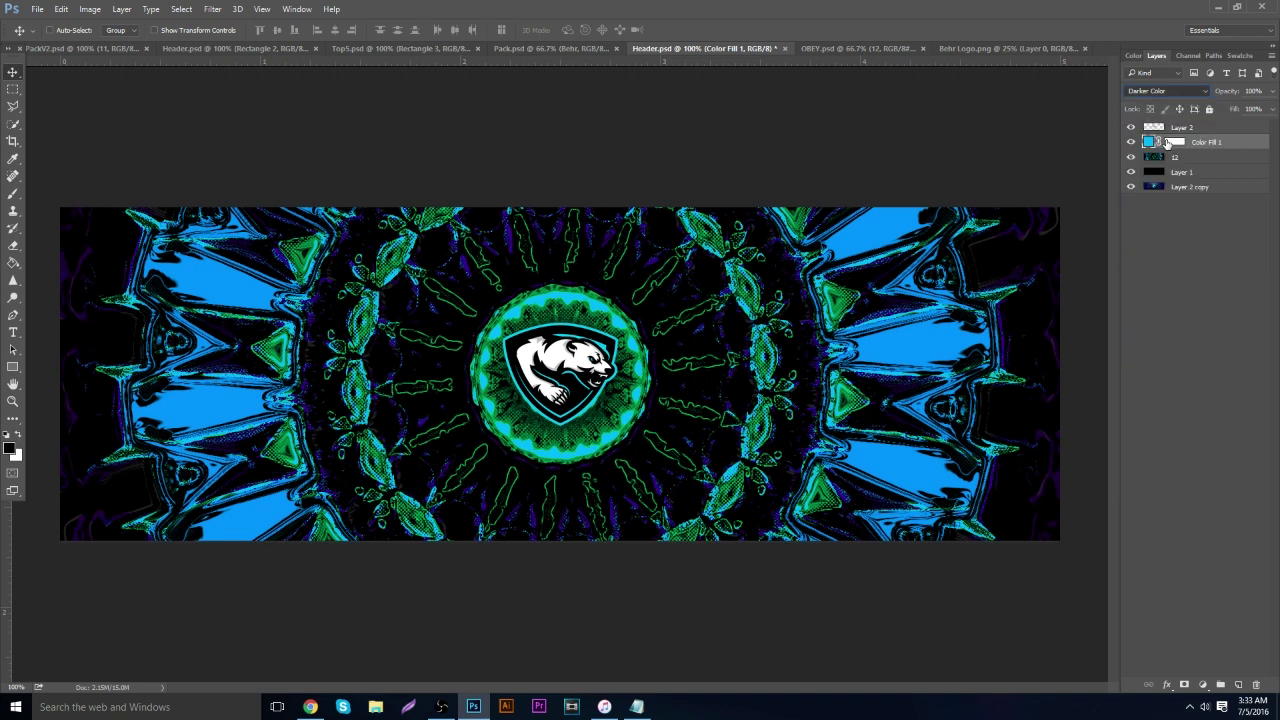
Try the Darken, Linear Burn, Lighter Color, Linear Dodge (Add) and Screen blend modes on the cyan fill layer
left_click(1163, 91)
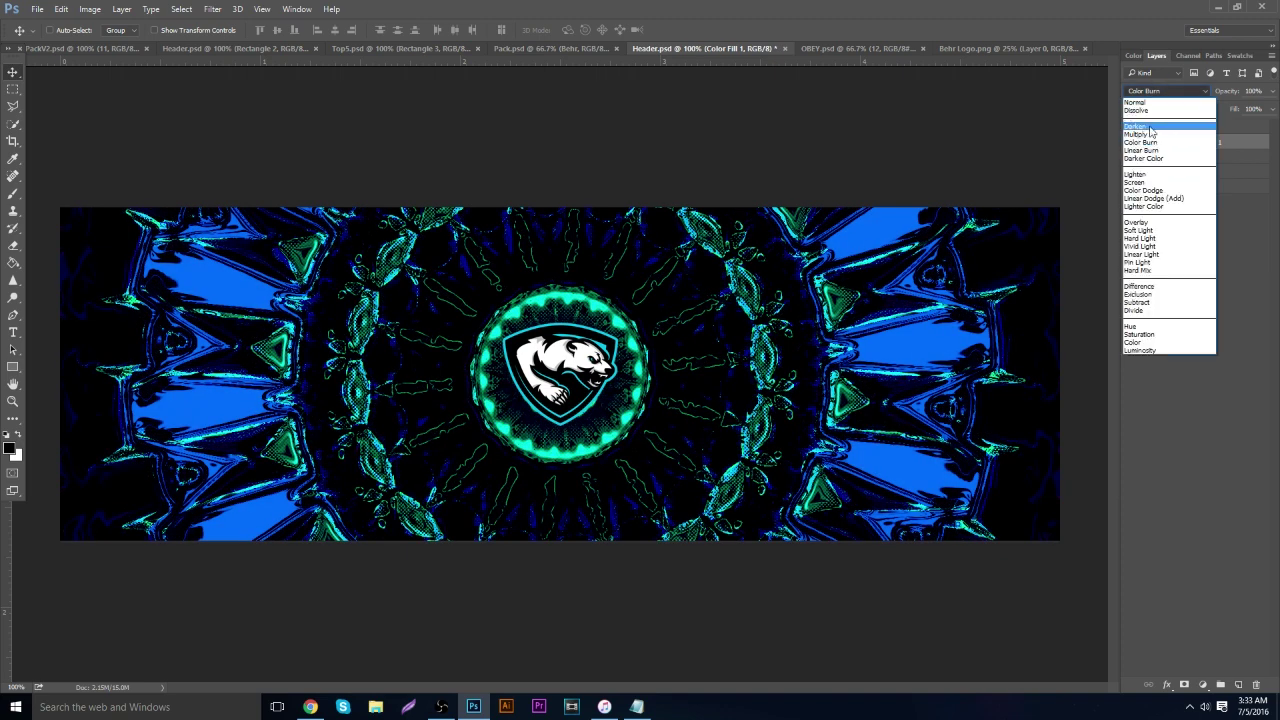
left_click(1151, 127)
left_click(1150, 92)
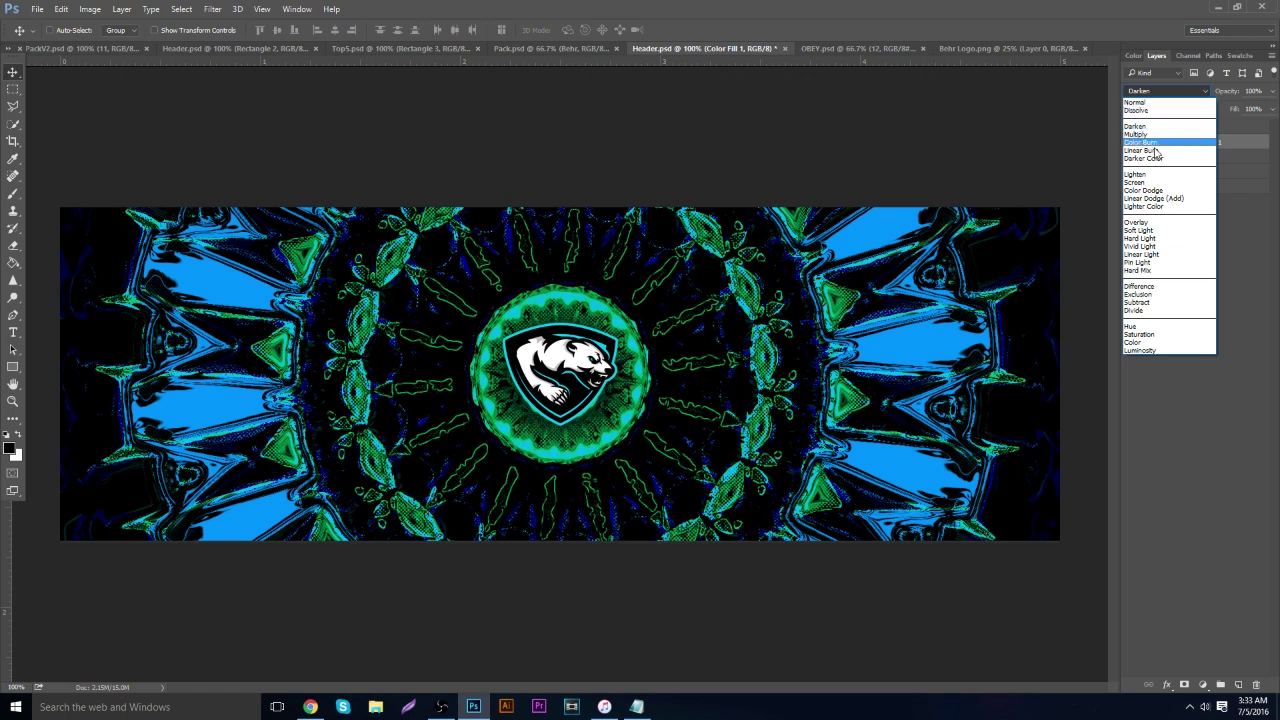
left_click(1150, 155)
left_click(1167, 91)
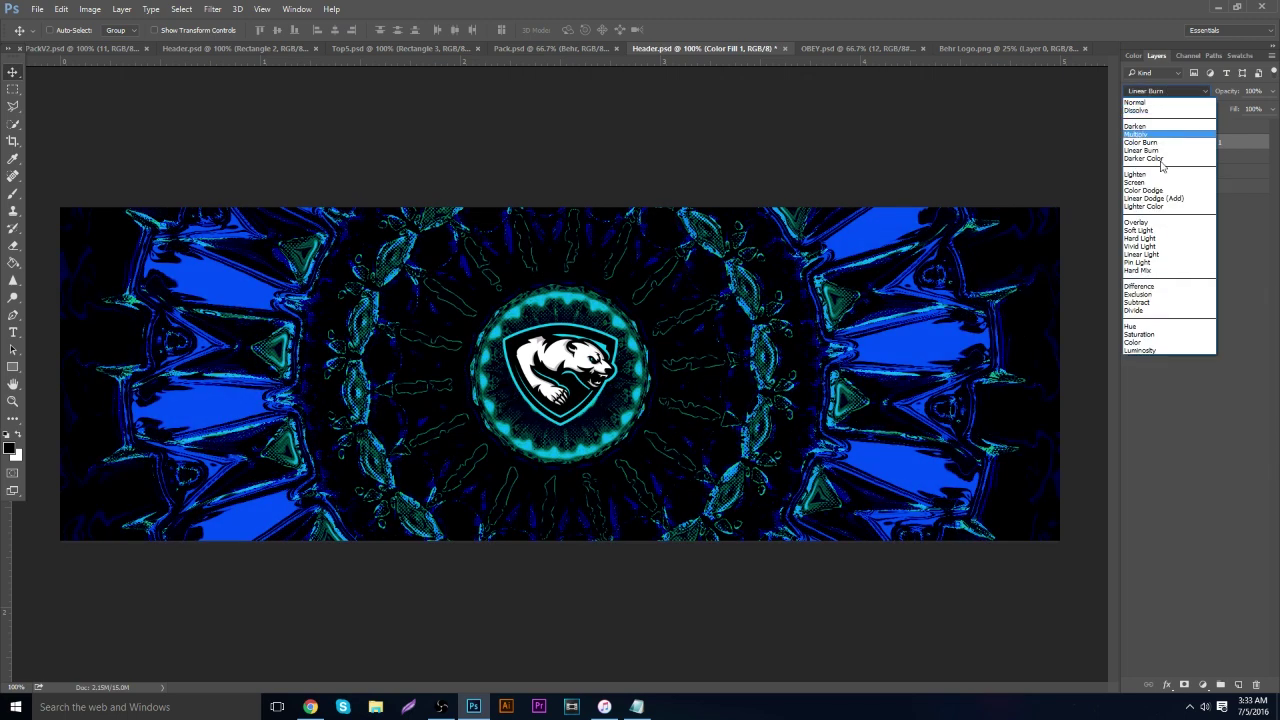
left_click(1152, 200)
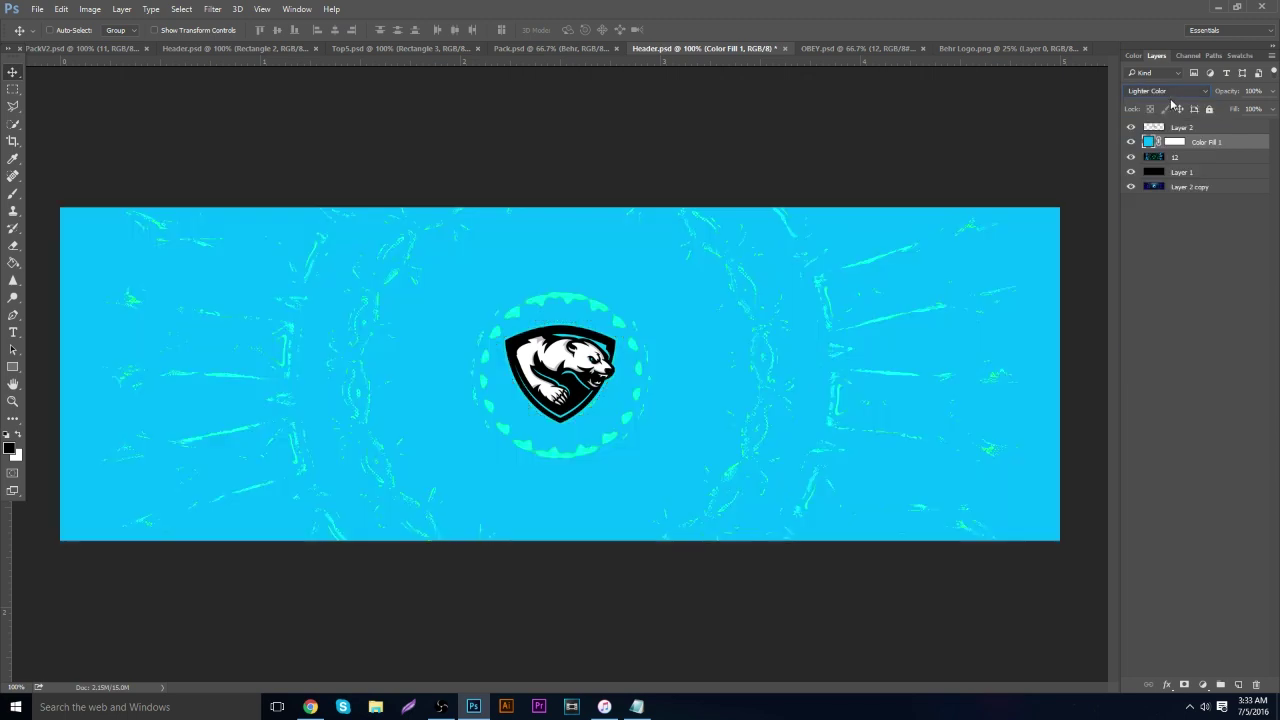
left_click(1167, 91)
left_click(1158, 189)
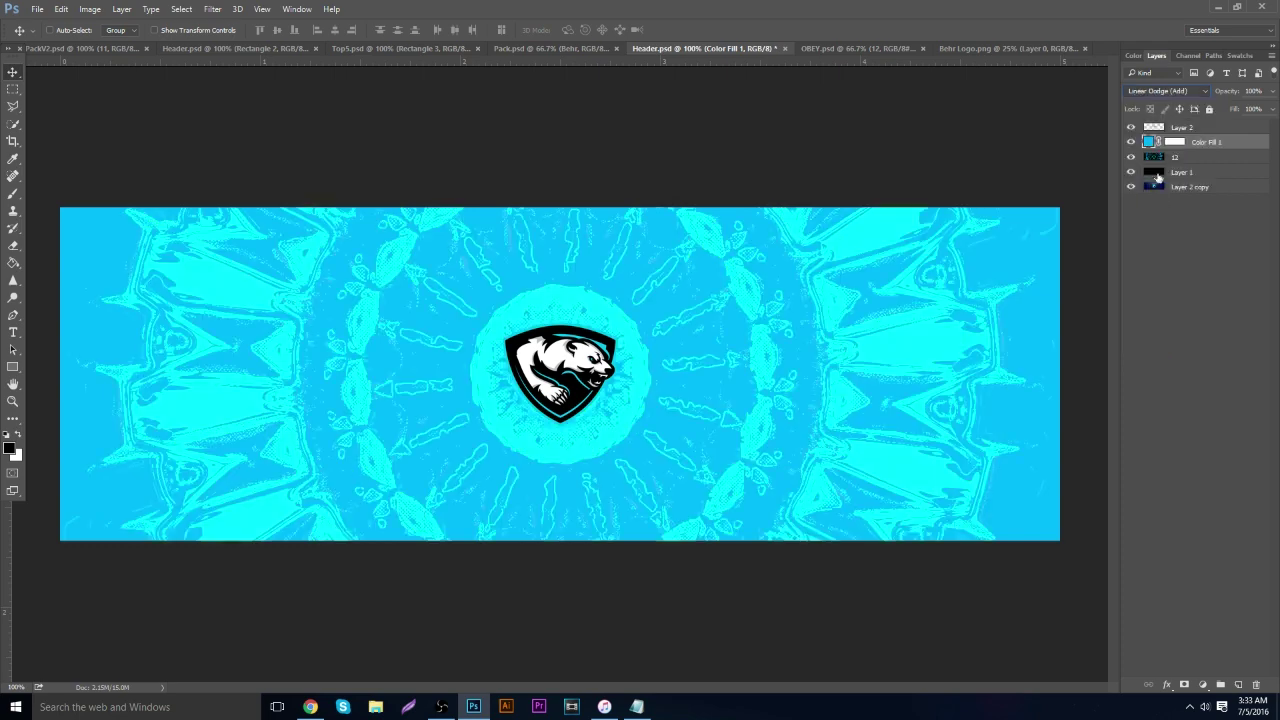
left_click(1166, 93)
Set the cyan fill layer's blend mode to Overlay and its opacity to 61%
left_click(1165, 90)
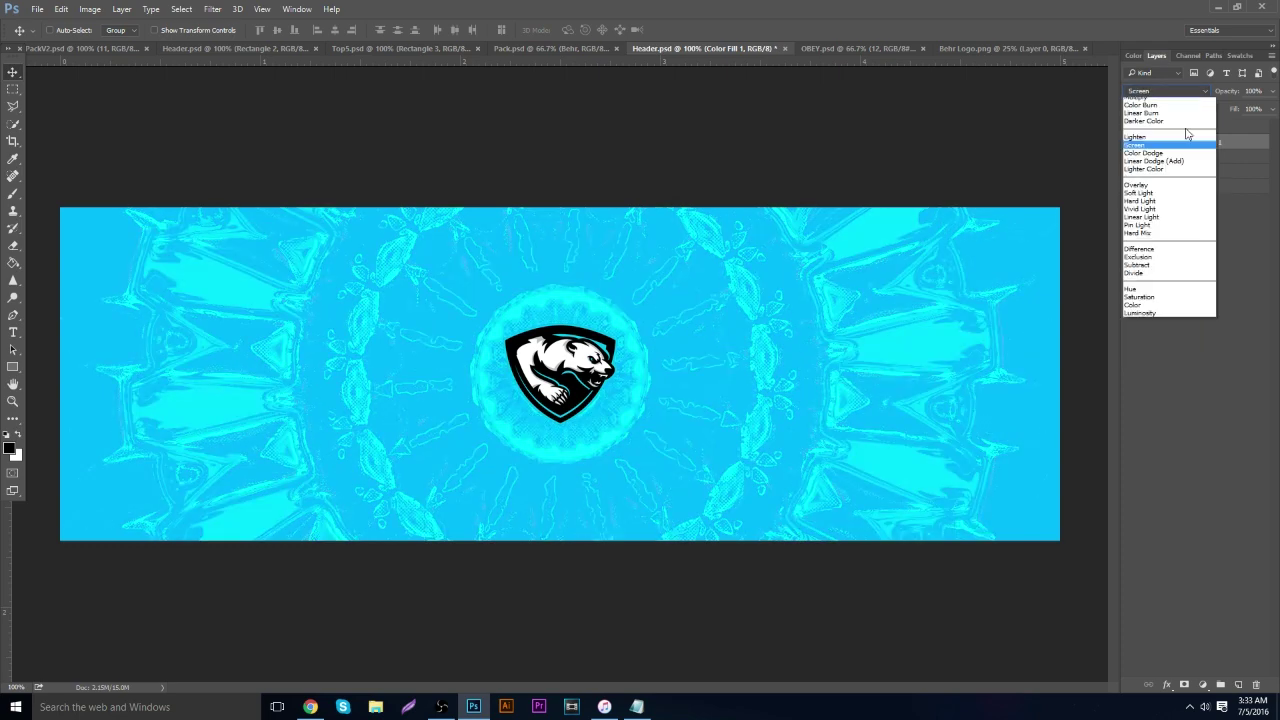
left_click(1162, 220)
left_click(1272, 91)
left_click_drag(1238, 110, 1246, 107)
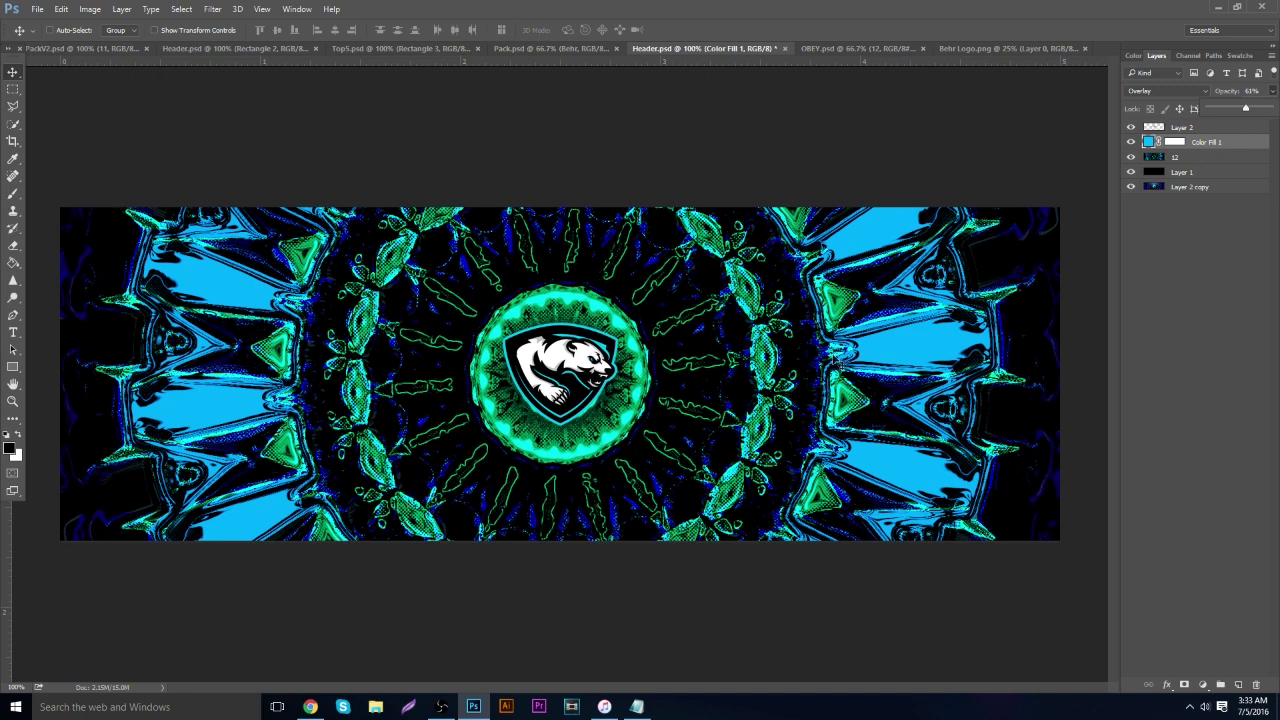
Duplicate the bear logo layer, Layer 2
left_click(1180, 127)
key("ctrl")
key("ctrl+j")
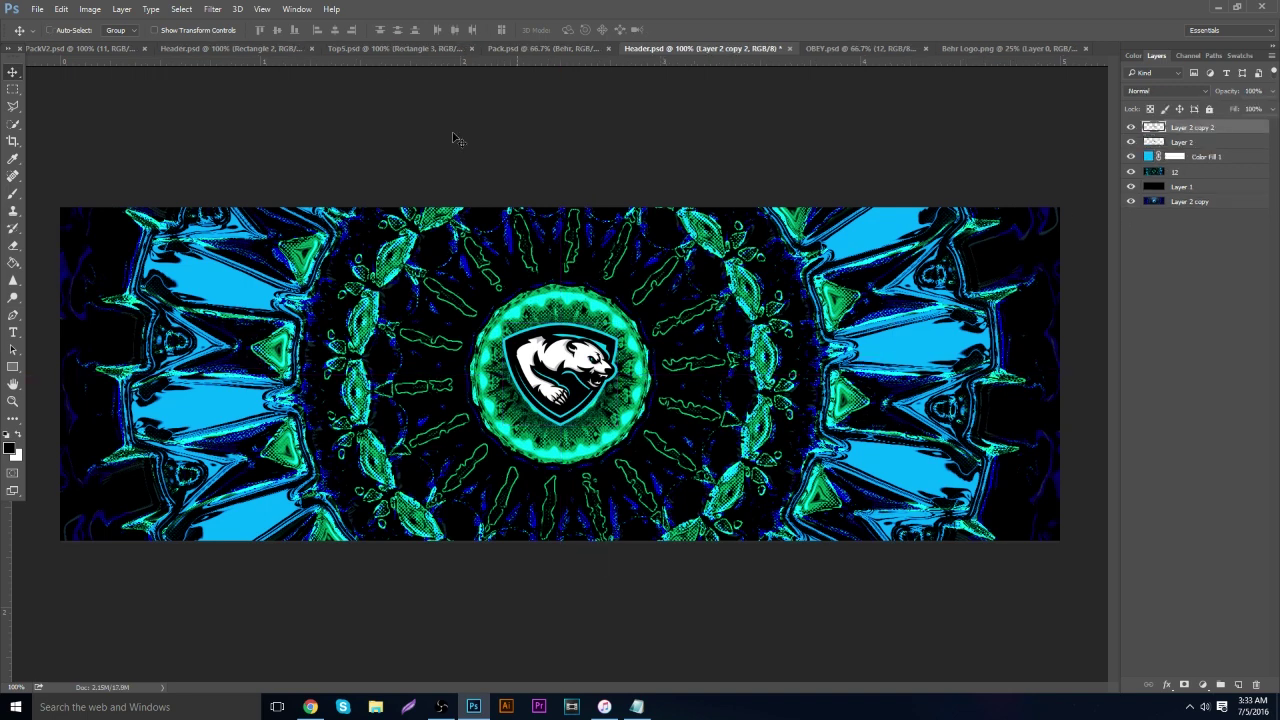
Shift the duplicated logo's hue to green with Hue/Saturation and erase part of it with a large soft Eraser
left_click(90, 9)
mouse_move(101, 43)
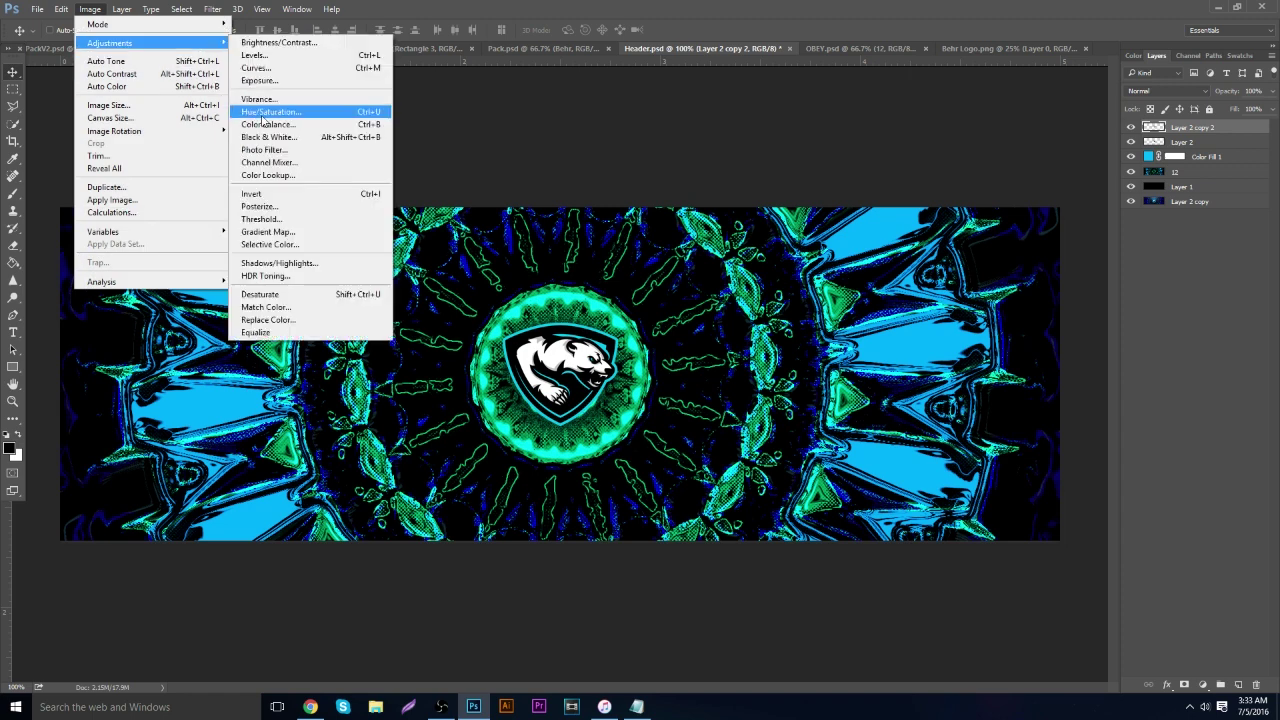
left_click(265, 112)
left_click_drag(910, 325, 885, 334)
left_click(1052, 262)
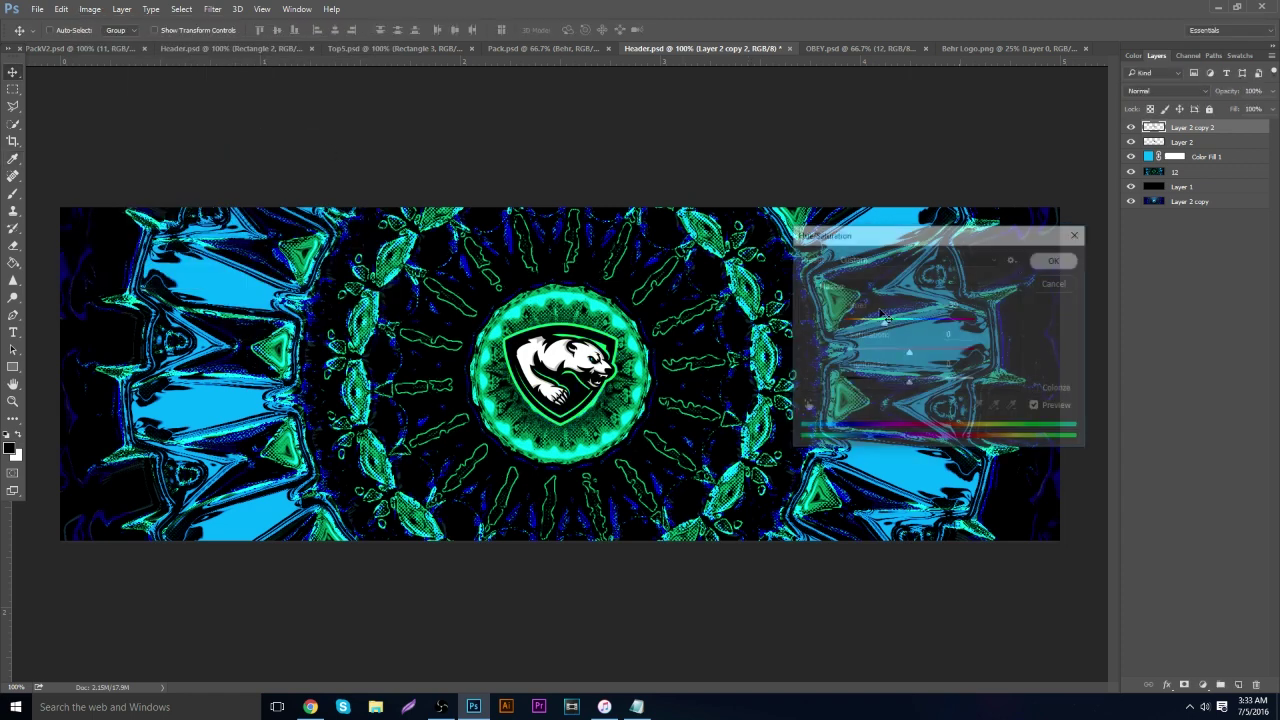
left_click(13, 245)
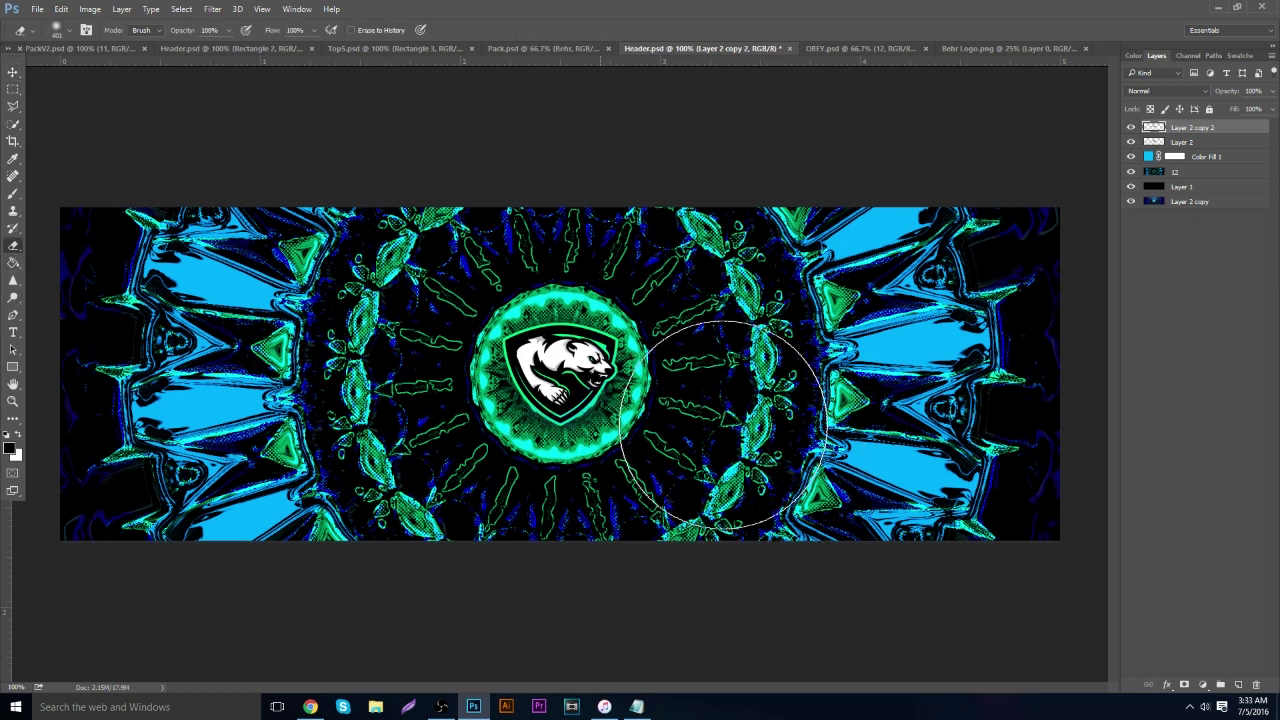
Merge all layers of the header into one and duplicate the merged layer
left_click(1200, 200)
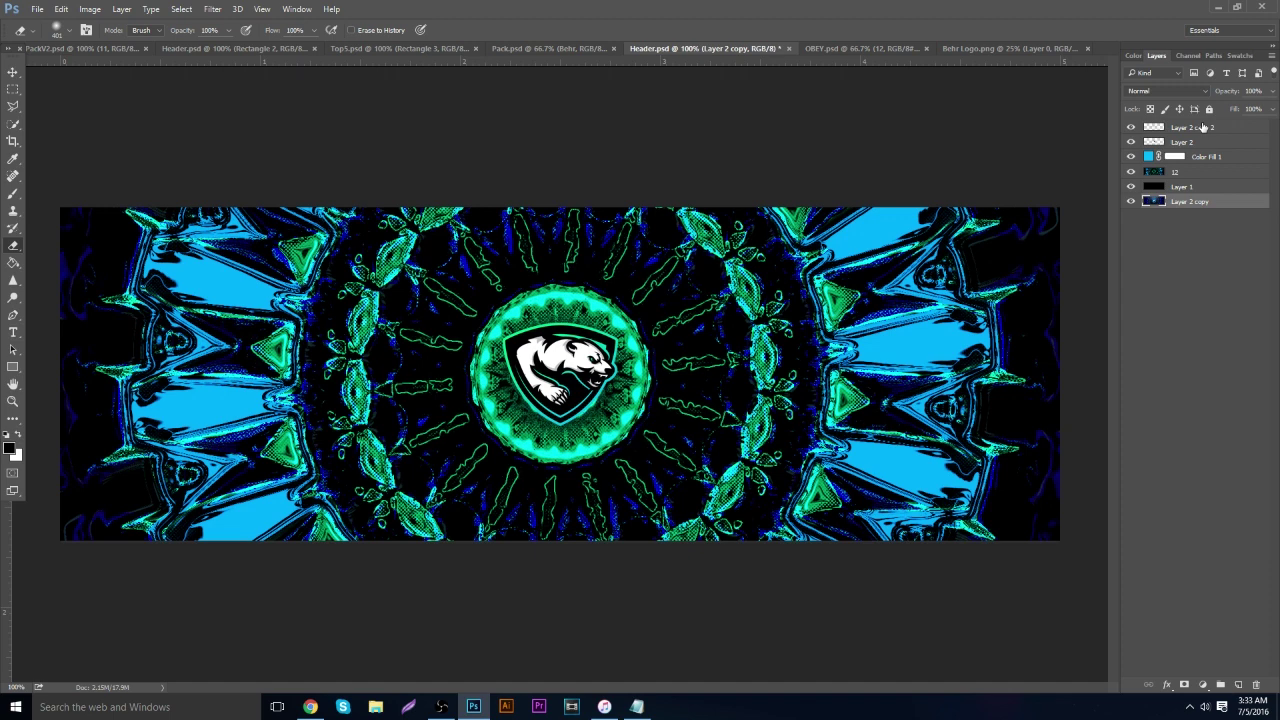
left_click(1203, 127, "shift")
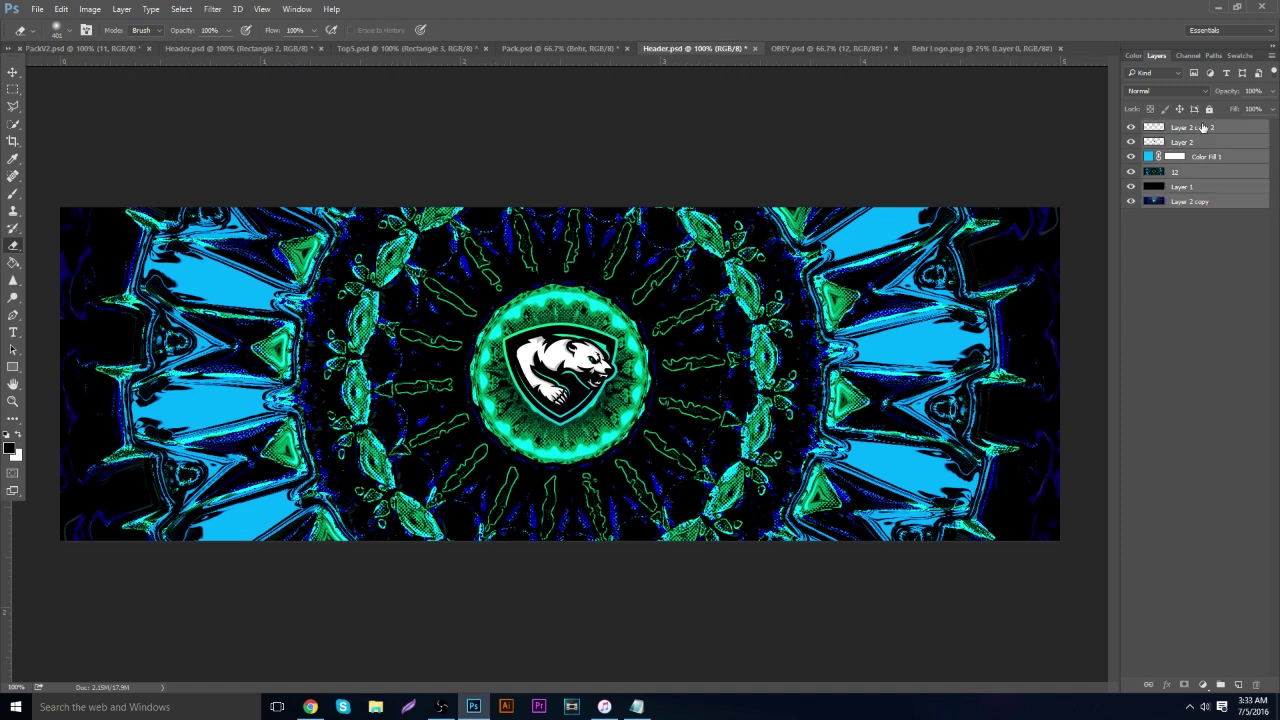
key("ctrl+e")
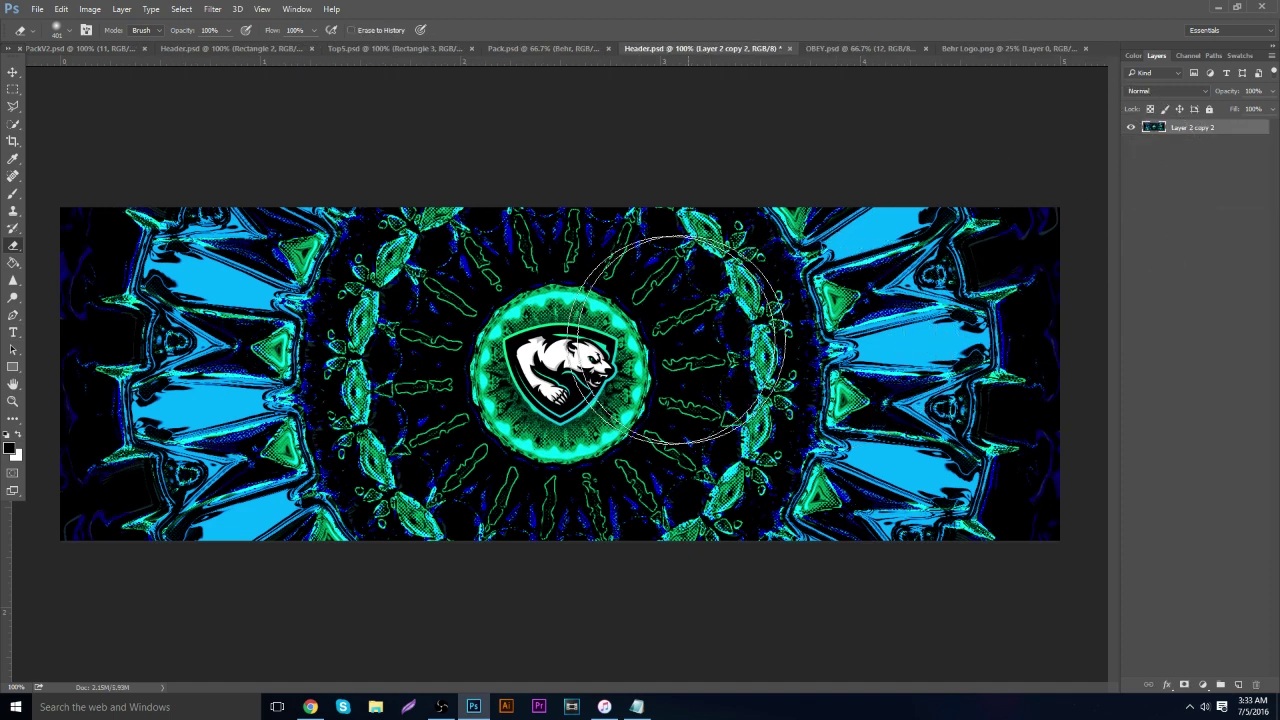
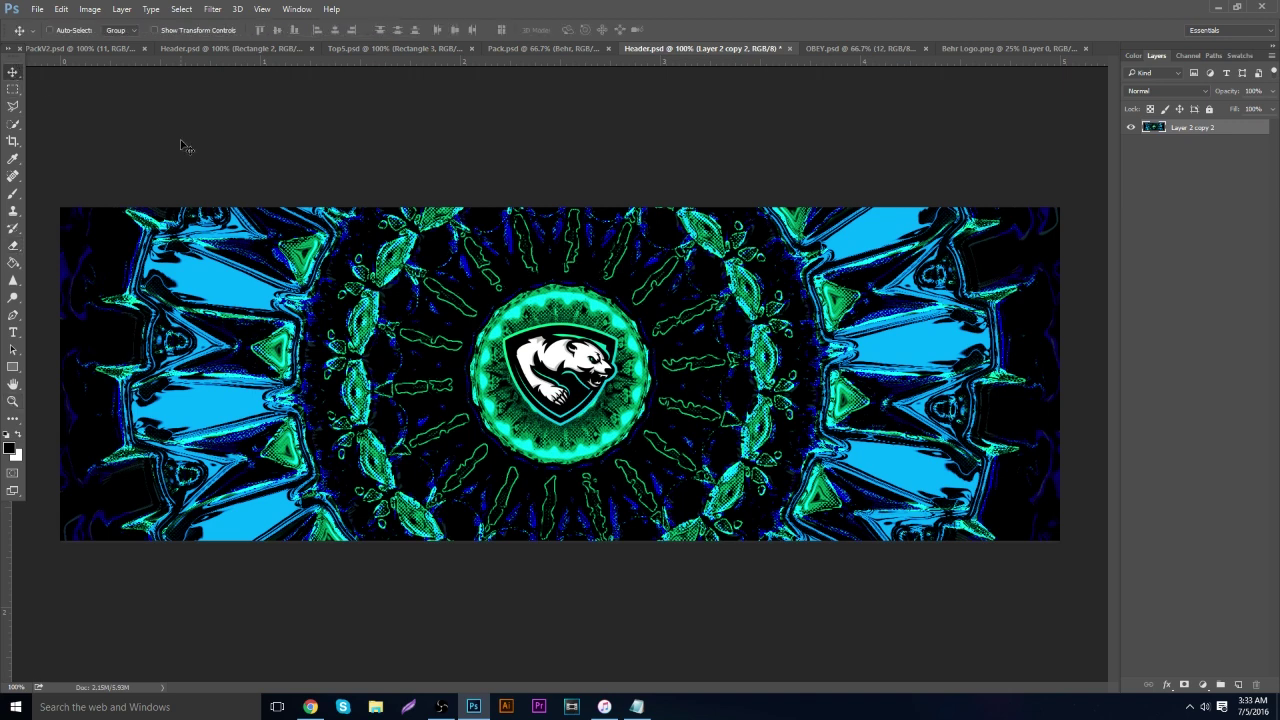
key("ctrl+j")
right_click(1205, 135)
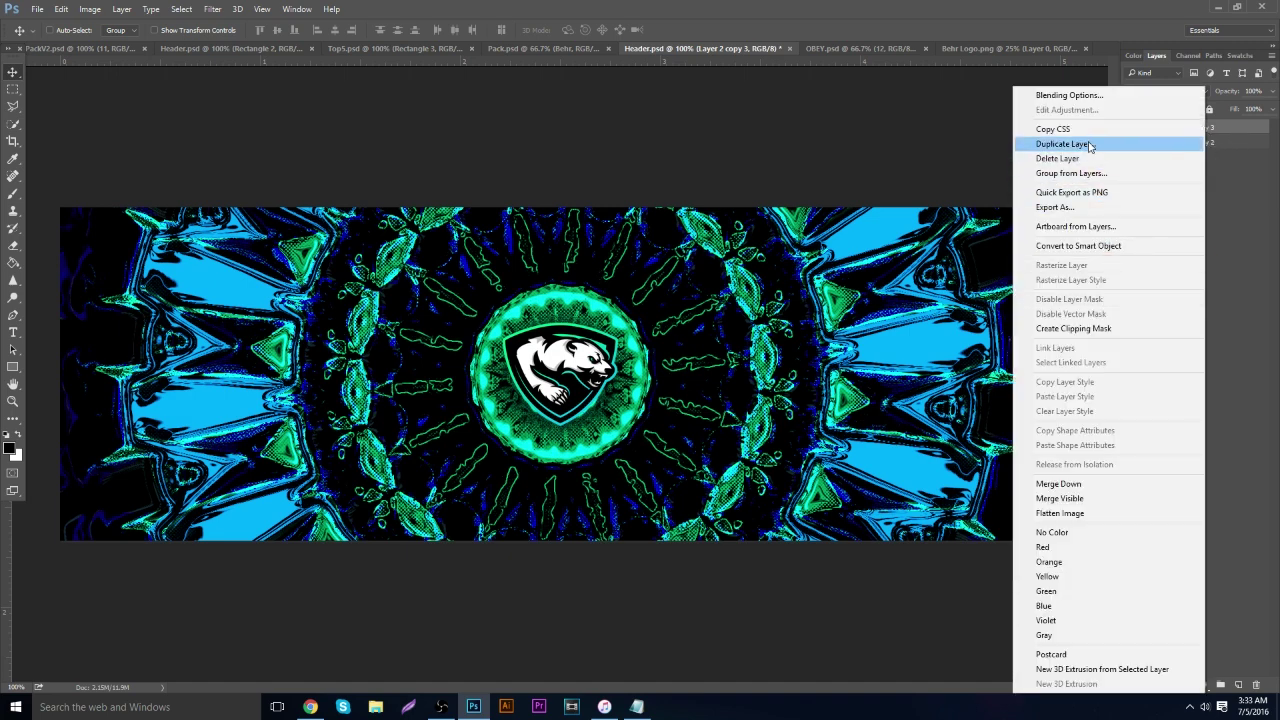
left_click(7, 74)
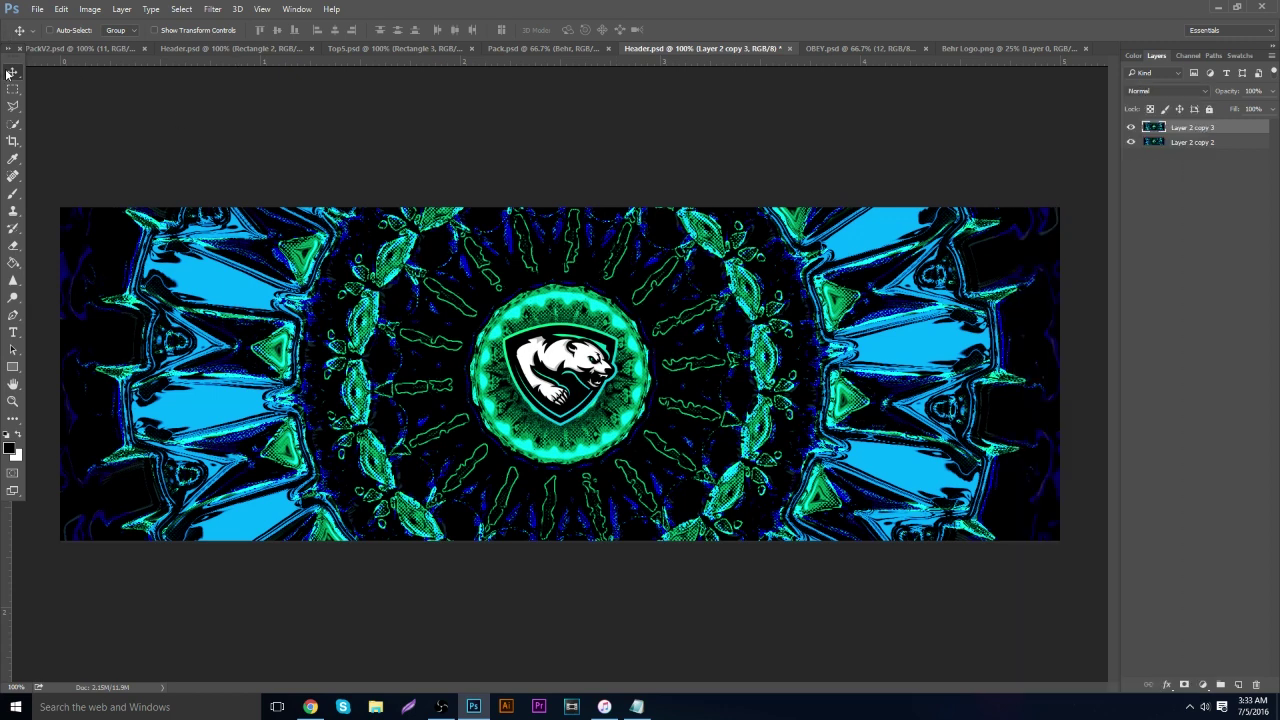
Apply the Displace filter to the duplicated banner layer, using a displacement map from the Packs > Displacement folder
left_click(222, 11)
mouse_move(293, 188)
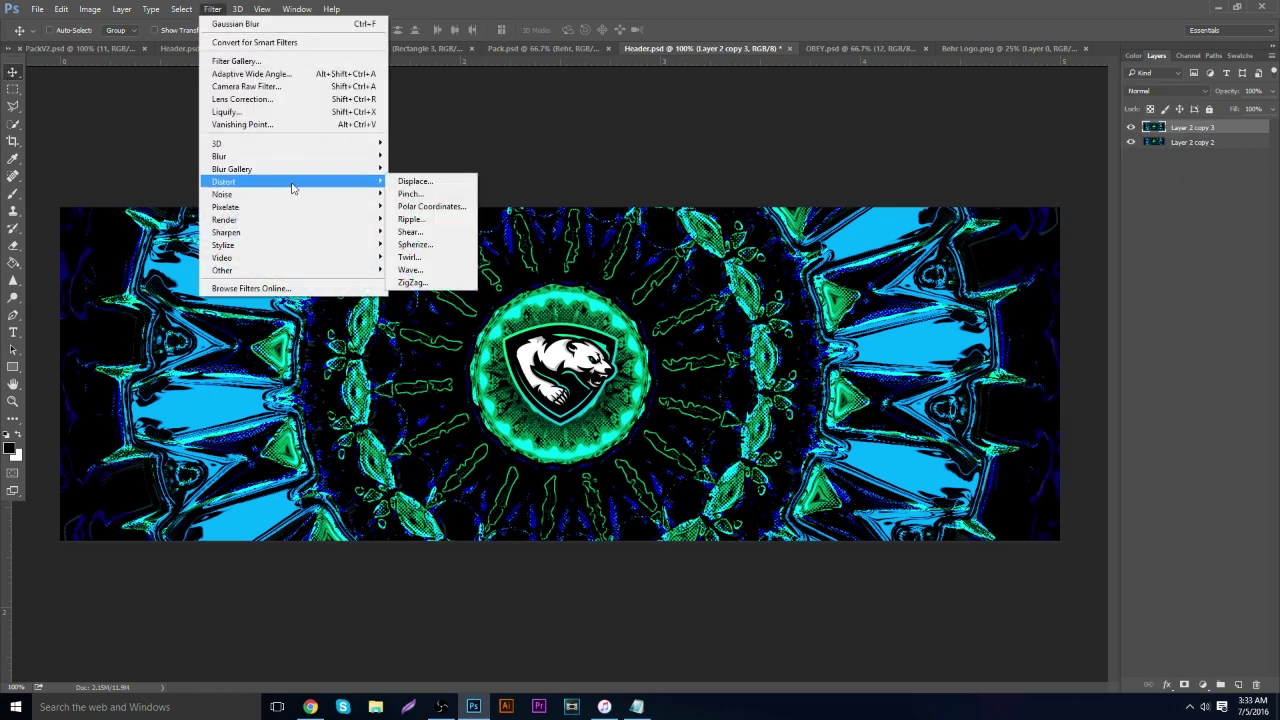
left_click(417, 182)
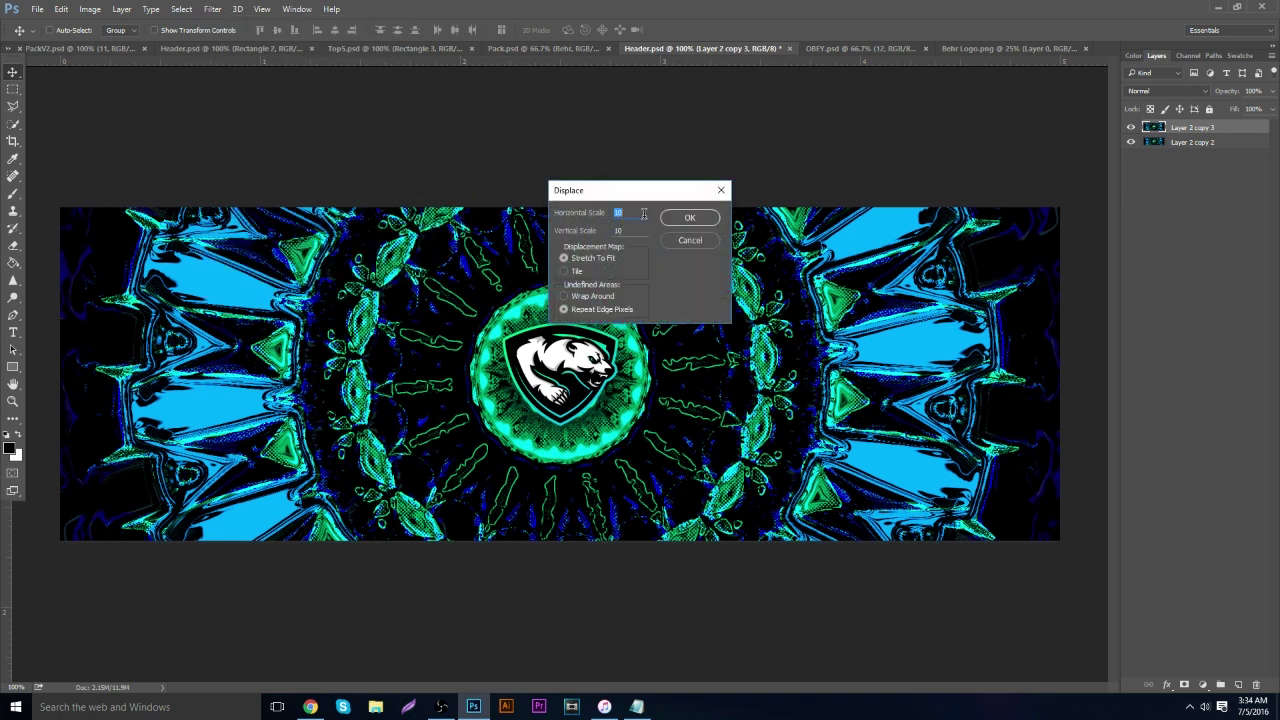
left_click(688, 228)
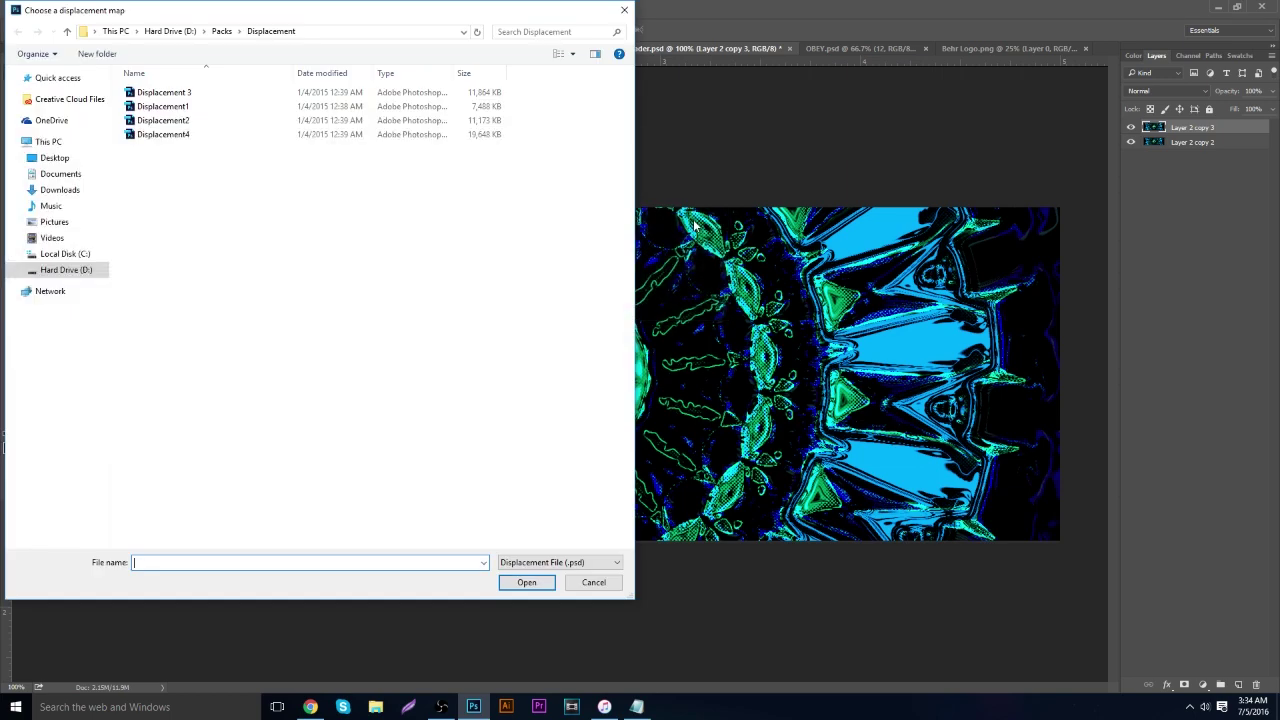
double_click(283, 113)
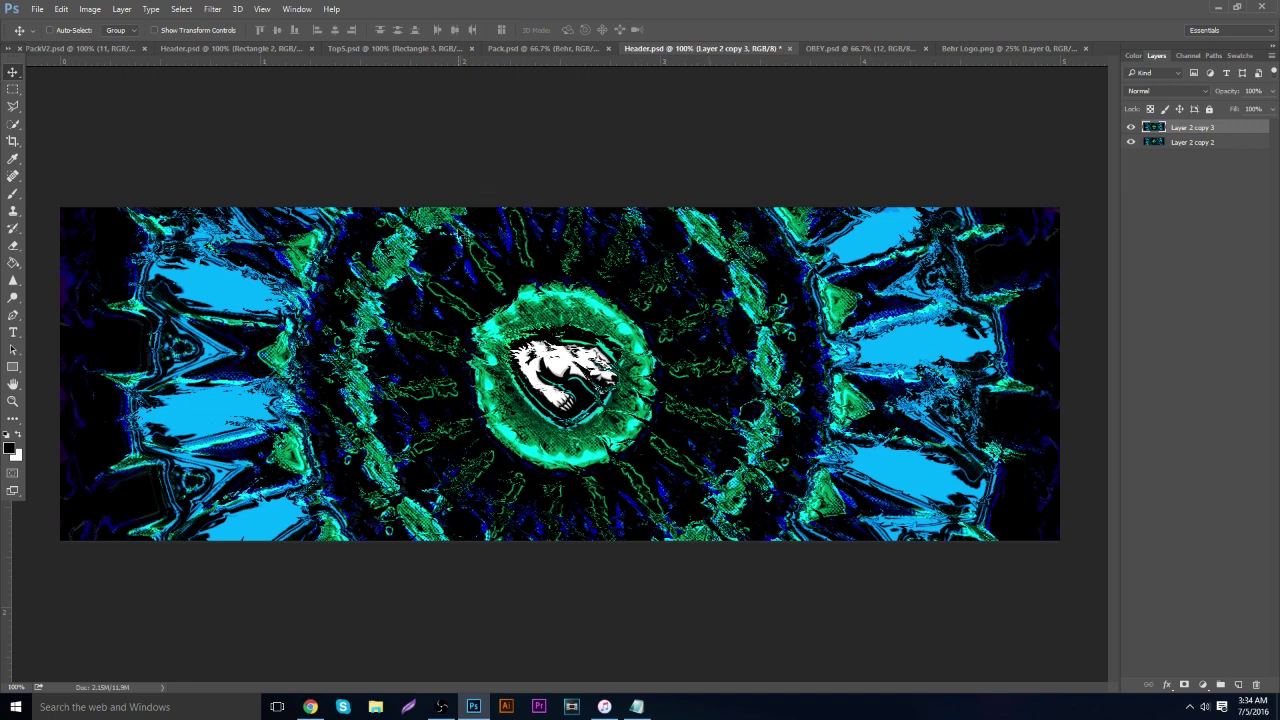
Erase the displacement over the bear logo and parts of the kaleidoscope on Layer 2 copy 3 with a hard round Eraser
key("e")
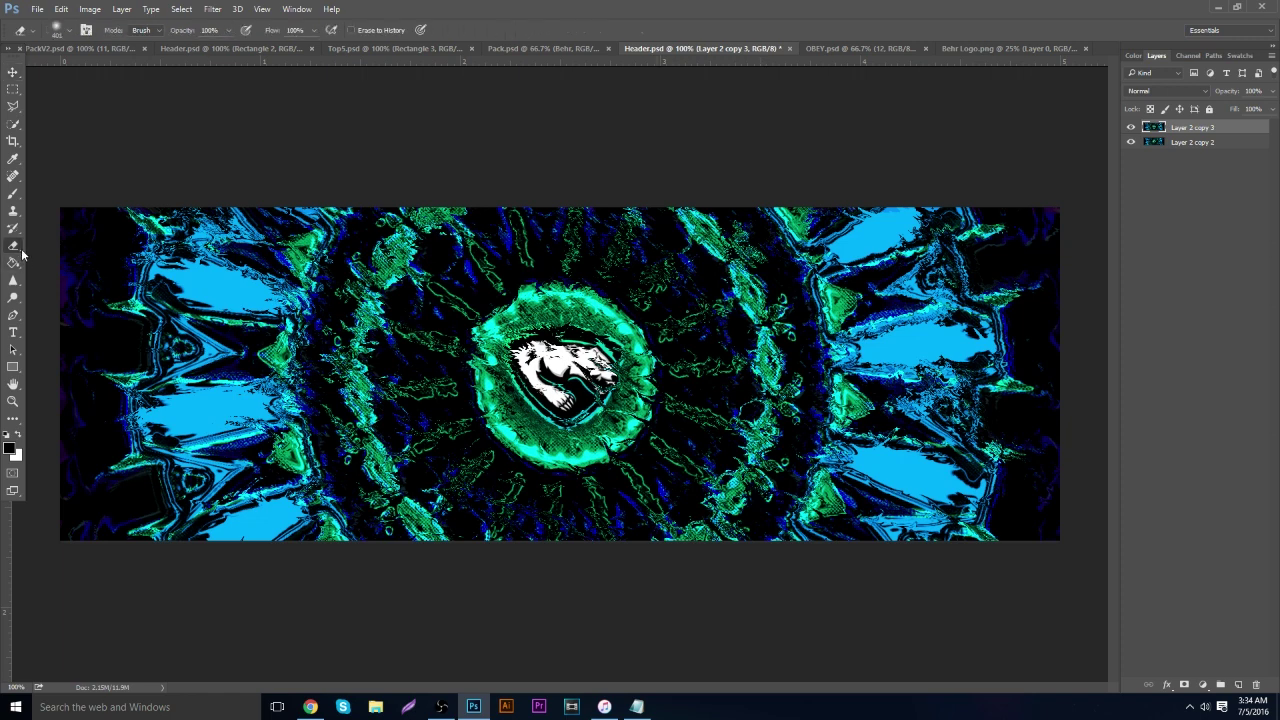
left_click(66, 30)
left_click_drag(112, 100, 342, 154)
left_click_drag(113, 76, 117, 76)
mouse_move(558, 291)
left_mouse_down()
mouse_move(530, 290)
mouse_move(450, 352)
mouse_move(475, 368)
mouse_move(615, 330)
mouse_move(680, 365)
mouse_move(545, 418)
mouse_move(600, 392)
mouse_move(490, 480)
mouse_move(540, 495)
mouse_move(260, 430)
mouse_move(231, 540)
mouse_move(140, 450)
mouse_move(310, 225)
left_mouse_up()
mouse_move(462, 172)
left_mouse_down()
mouse_move(737, 208)
mouse_move(887, 245)
mouse_move(957, 355)
mouse_move(700, 408)
mouse_move(719, 397)
mouse_move(667, 480)
mouse_move(806, 568)
mouse_move(900, 540)
mouse_move(920, 225)
left_mouse_up()
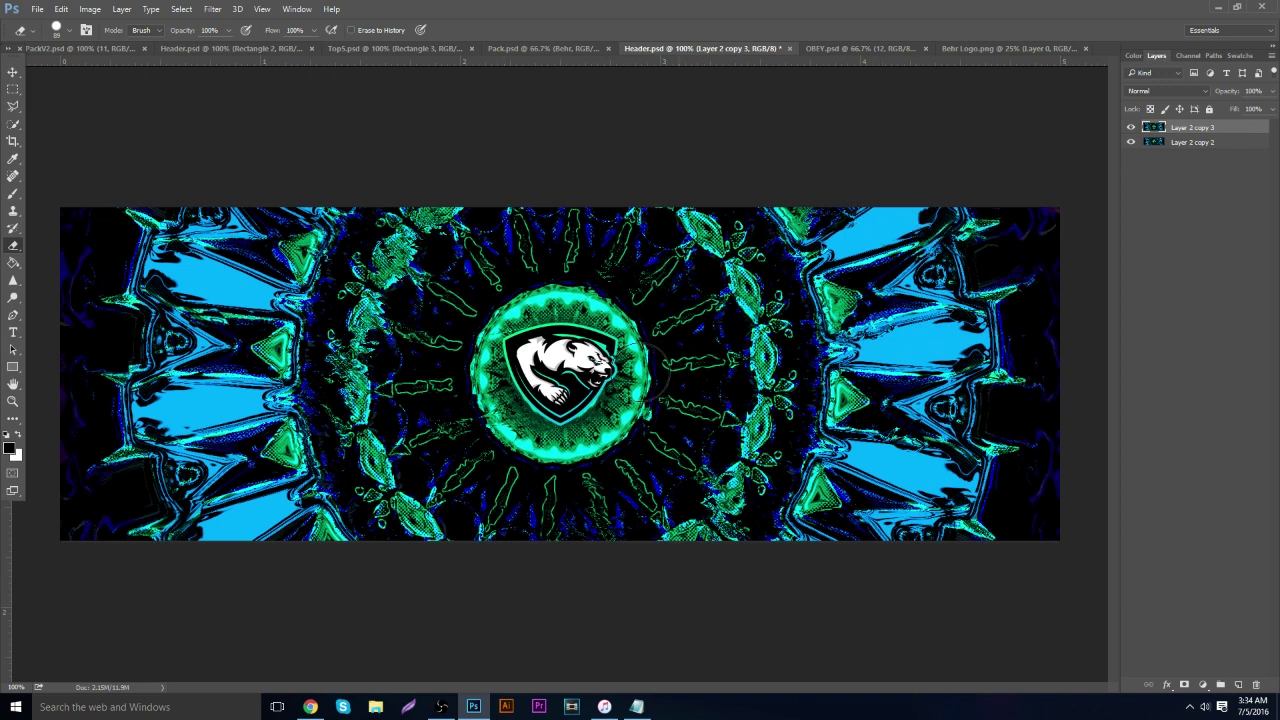
Merge Layer 2 copy 3 with Layer 2 copy 2 and duplicate the merged layer
left_click(1206, 145, "shift")
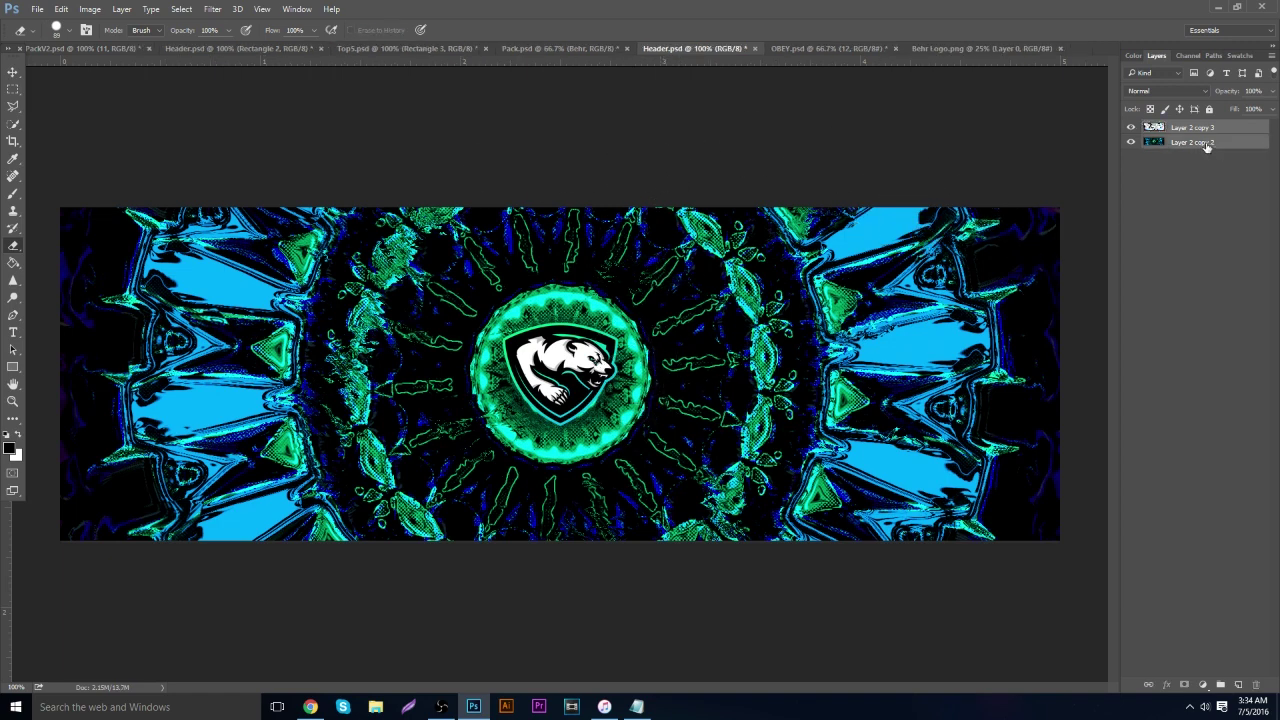
key("ctrl+e")
key("ctrl+j")
Apply the Displace filter to Layer 2 copy 4, using a displacement map file
left_click(212, 9)
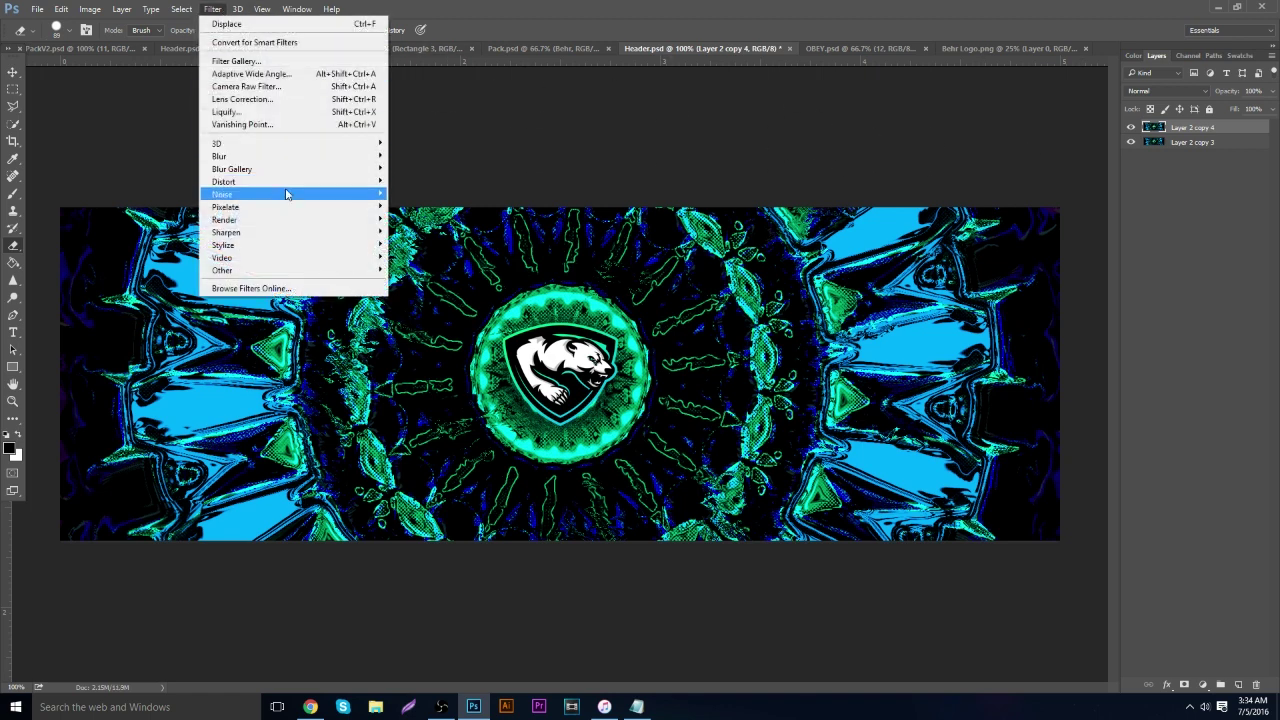
mouse_move(340, 181)
left_click(413, 181)
left_click(716, 222)
double_click(310, 138)
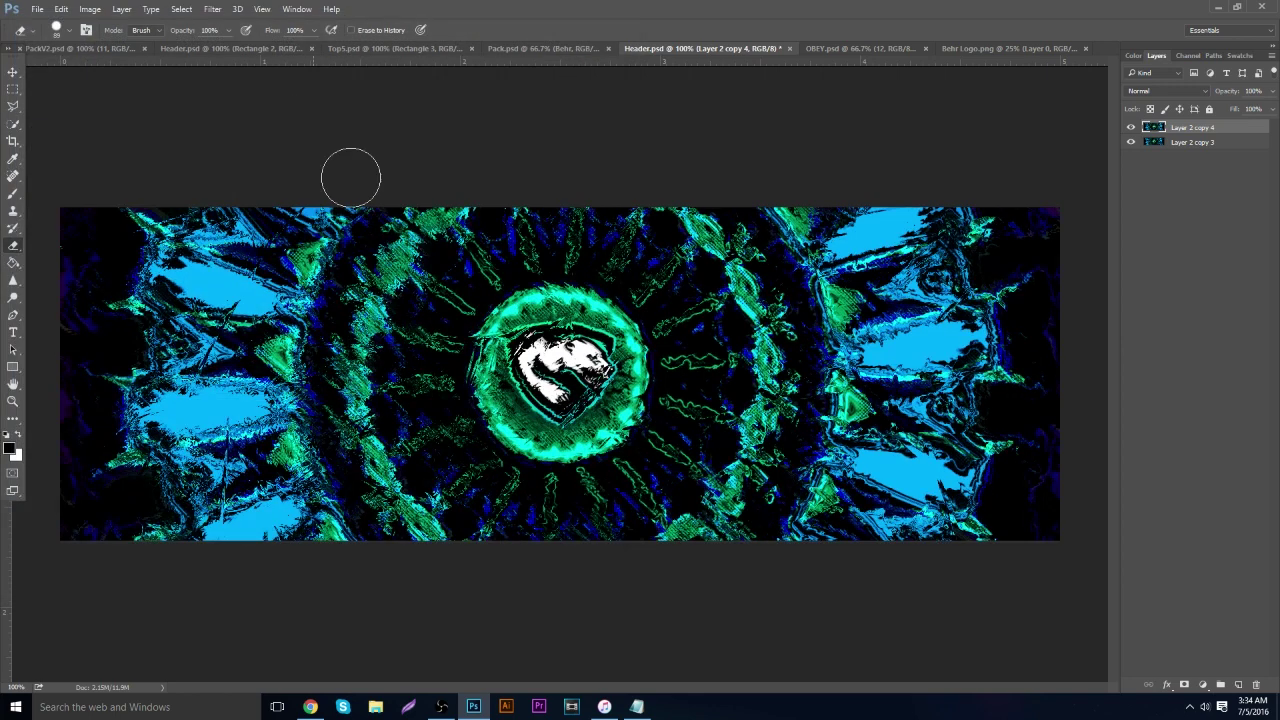
Erase Layer 2 copy 4 over the bear logo and much of the kaleidoscope, leaving scattered displaced patches
mouse_move(595, 290)
left_mouse_down()
mouse_move(565, 500)
mouse_move(672, 387)
mouse_move(357, 326)
mouse_move(546, 301)
mouse_move(353, 327)
left_mouse_up()
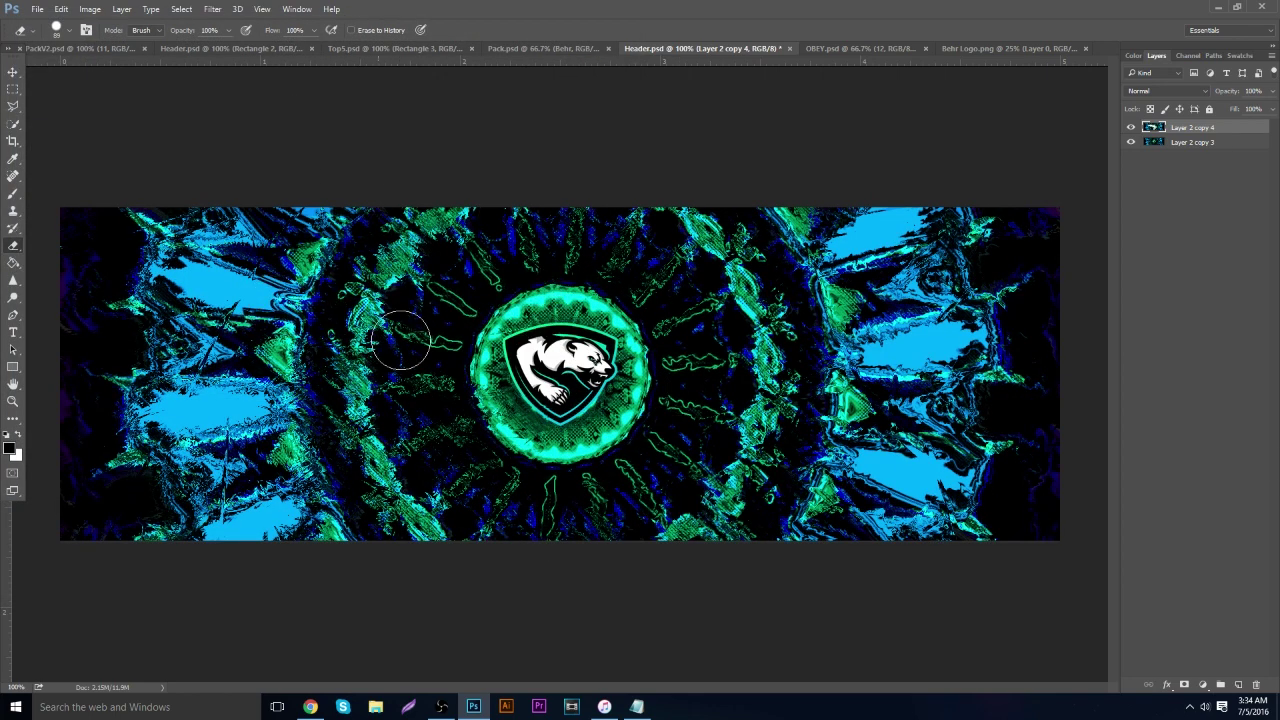
key("ctrl+z")
mouse_move(563, 258)
left_mouse_down()
mouse_move(528, 260)
mouse_move(614, 282)
mouse_move(462, 488)
mouse_move(488, 464)
mouse_move(681, 452)
mouse_move(401, 361)
mouse_move(448, 256)
mouse_move(425, 482)
mouse_move(822, 544)
mouse_move(707, 266)
mouse_move(920, 509)
mouse_move(669, 404)
mouse_move(655, 368)
mouse_move(759, 504)
mouse_move(900, 257)
mouse_move(1025, 538)
mouse_move(816, 300)
mouse_move(811, 193)
mouse_move(778, 333)
mouse_move(659, 495)
mouse_move(618, 517)
mouse_move(282, 247)
mouse_move(244, 452)
mouse_move(258, 223)
mouse_move(52, 428)
mouse_move(68, 551)
mouse_move(318, 455)
left_mouse_up()
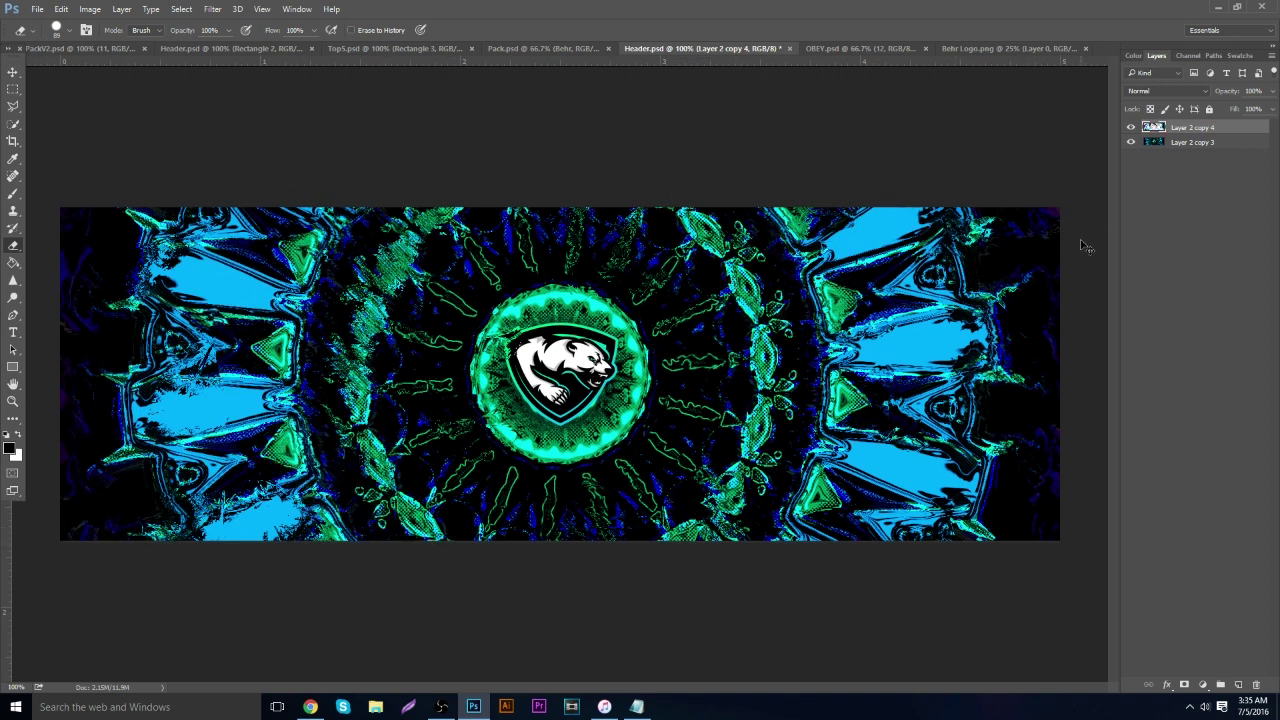
Merge Layer 2 copy 4 with Layer 2 copy 3 and duplicate the merged layer
left_click(1180, 142, "shift")
key("ctrl+e")
key("ctrl+j")
Apply the Displace filter with a displacement map file to Layer 2 copy 5
left_click(214, 9)
mouse_move(283, 185)
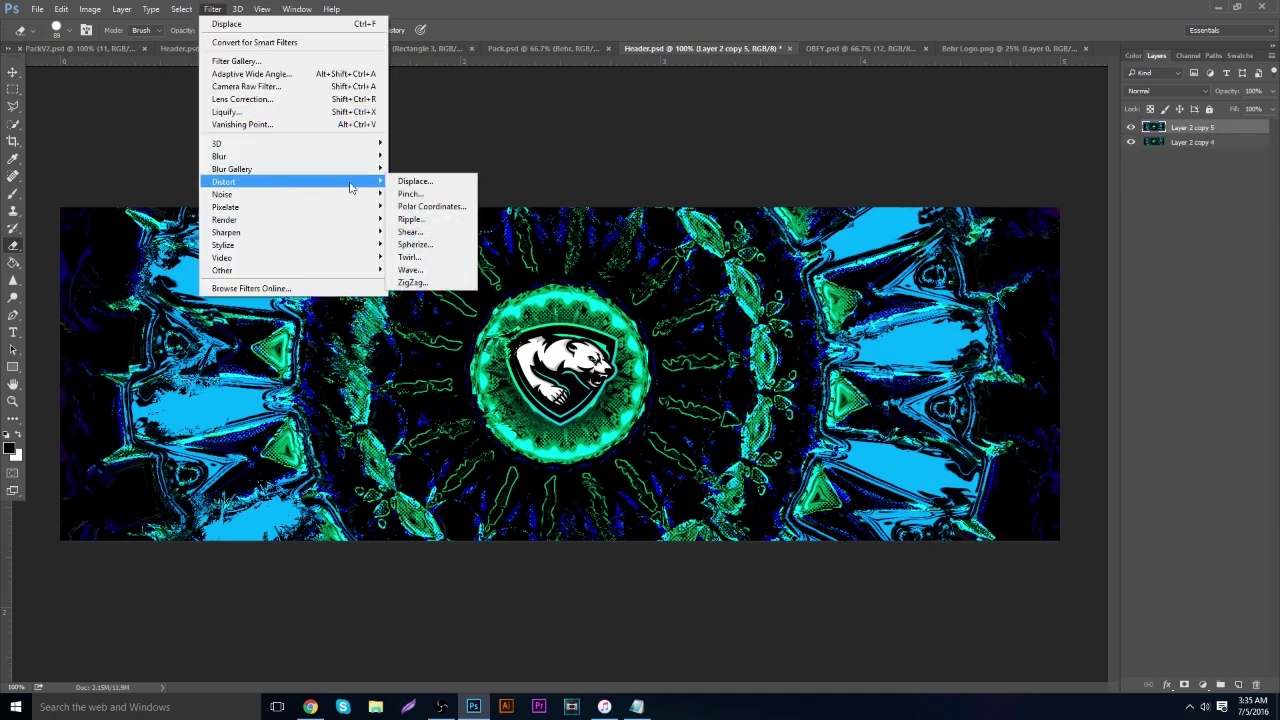
left_click(415, 182)
left_click(689, 217)
double_click(310, 136)
Erase most of the displaced Layer 2 copy 5, including over the logo, and merge it with the layer below
mouse_move(454, 296)
left_mouse_down()
mouse_move(464, 342)
mouse_move(640, 368)
mouse_move(749, 447)
mouse_move(801, 441)
mouse_move(676, 368)
mouse_move(329, 348)
mouse_move(213, 288)
mouse_move(307, 377)
mouse_move(435, 251)
mouse_move(437, 290)
mouse_move(471, 300)
mouse_move(486, 324)
mouse_move(494, 453)
mouse_move(714, 410)
mouse_move(673, 393)
mouse_move(627, 465)
mouse_move(622, 425)
mouse_move(698, 411)
mouse_move(751, 441)
mouse_move(739, 483)
mouse_move(970, 459)
mouse_move(824, 227)
mouse_move(964, 205)
mouse_move(997, 403)
left_mouse_up()
mouse_move(338, 193)
left_mouse_down()
mouse_move(336, 256)
mouse_move(215, 336)
mouse_move(124, 308)
mouse_move(85, 333)
mouse_move(200, 398)
mouse_move(398, 330)
mouse_move(423, 438)
mouse_move(241, 463)
mouse_move(570, 501)
mouse_move(655, 398)
mouse_move(643, 455)
left_mouse_up()
left_click(1200, 142, "shift")
key("ctrl+e")
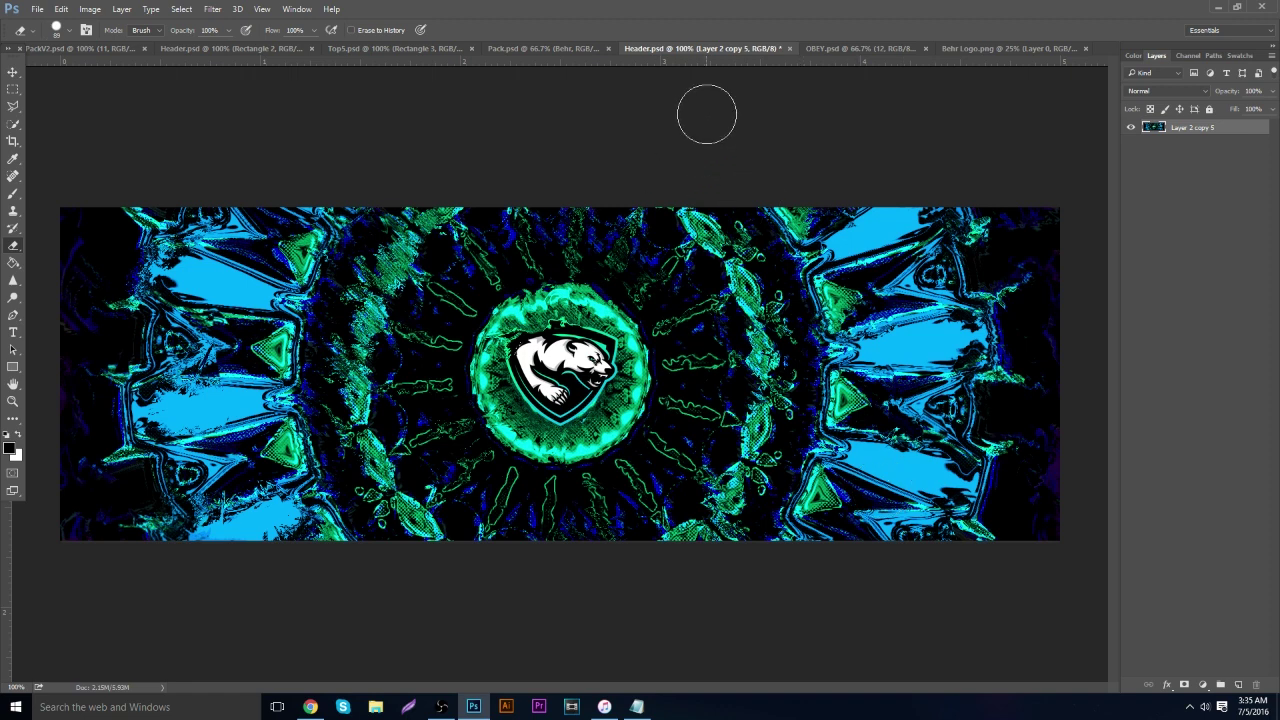
Copy the Behr light layer from Pack.psd into the header and place its glow at the banner's upper centre
left_click(545, 48)
left_click(12, 72)
left_click_drag(540, 340, 643, 251)
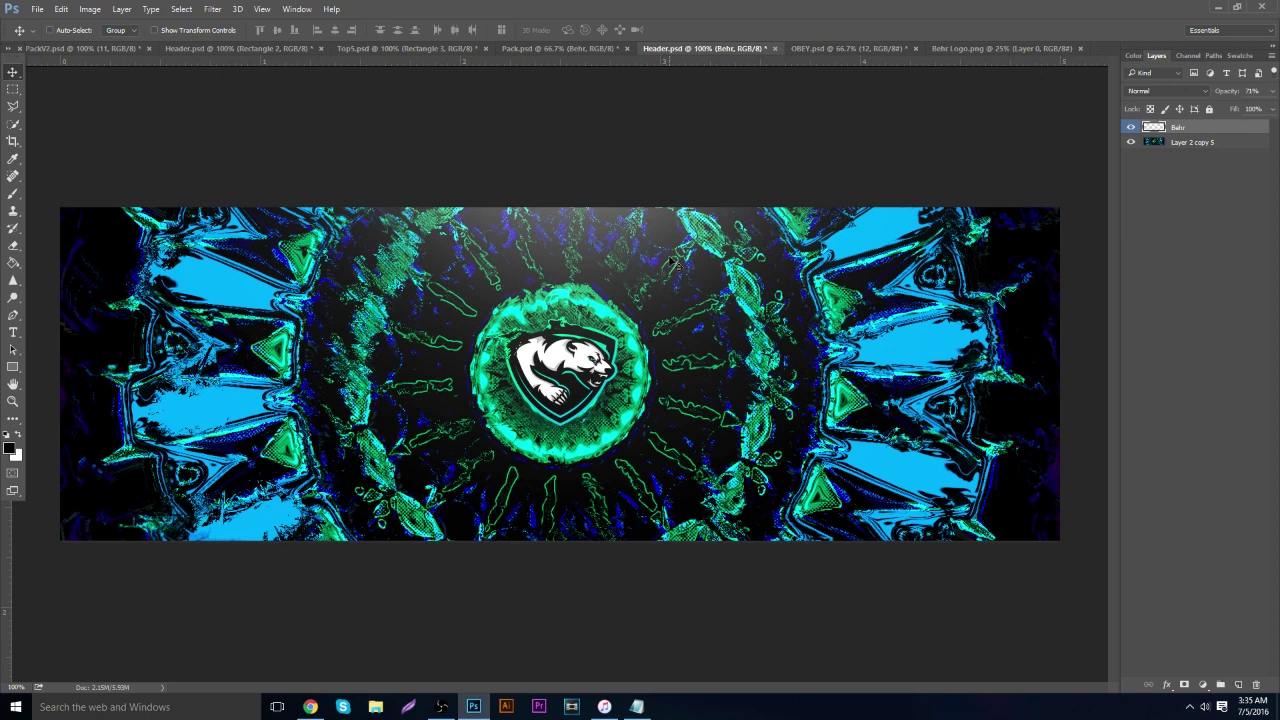
Copy light leak 4 from PackV2.psd into the header and position its blue glow along the banner's lower edge
left_click(55, 48)
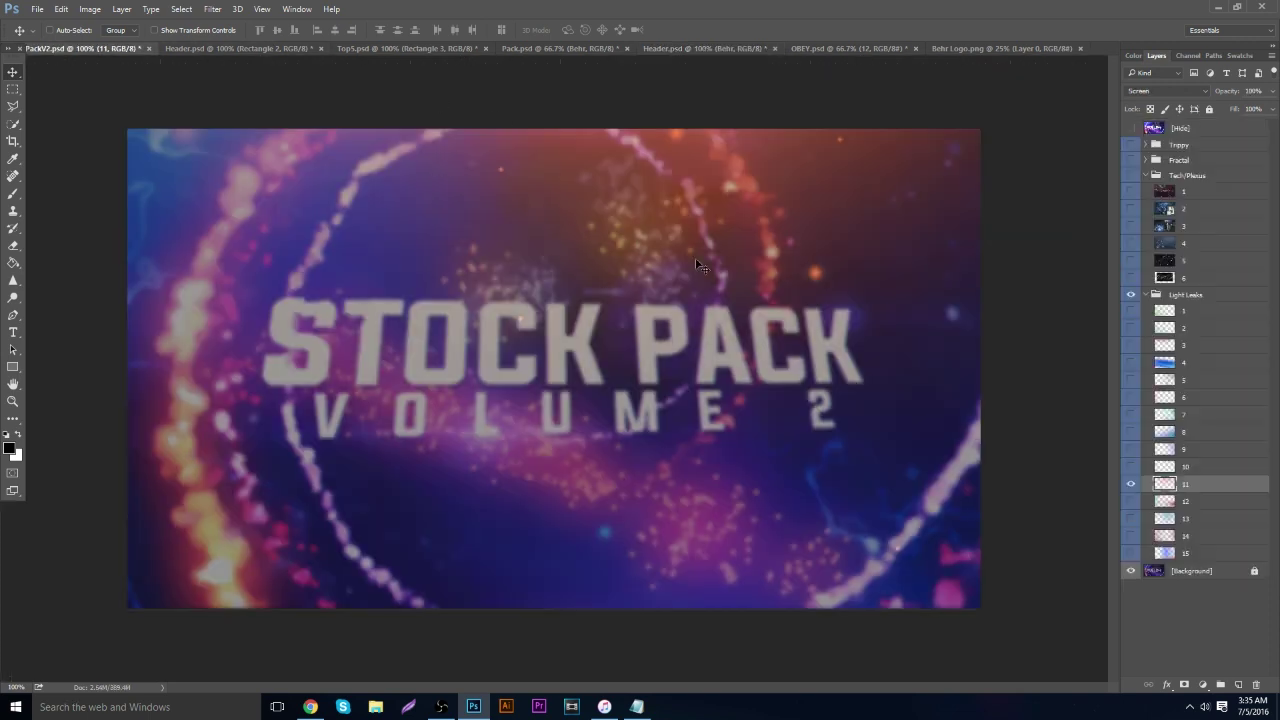
left_click(1131, 362)
left_click(1165, 362)
left_click_drag(780, 220, 955, 56)
left_click_drag(874, 55, 915, 540)
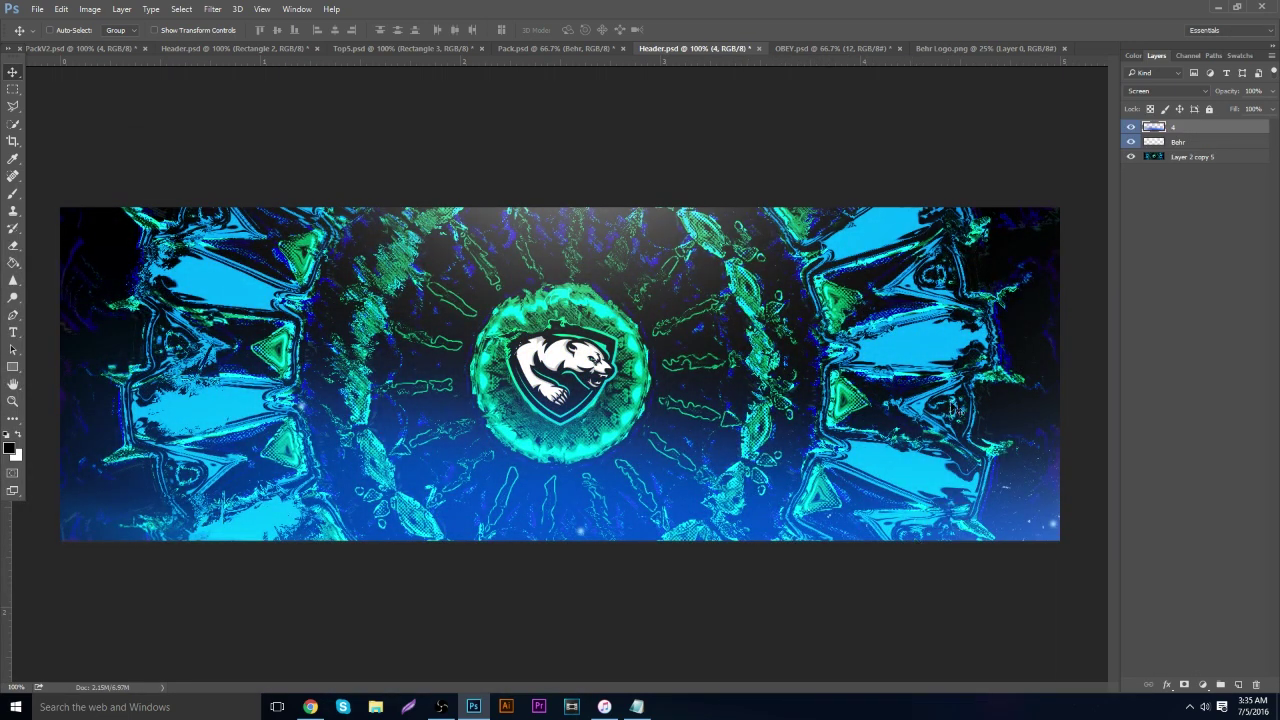
Add a new layer and darken the banner's right and left sides with black-to-transparent linear gradients
left_click(1236, 685)
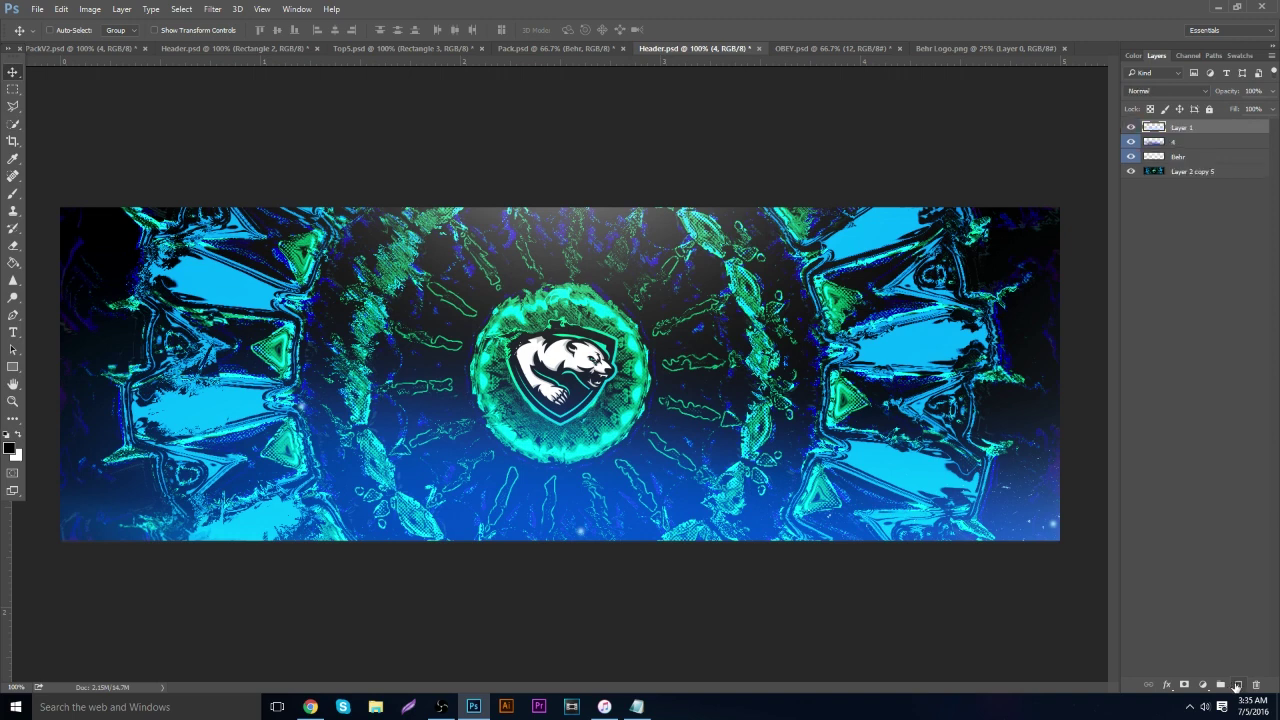
left_click(12, 243)
left_click(9, 262)
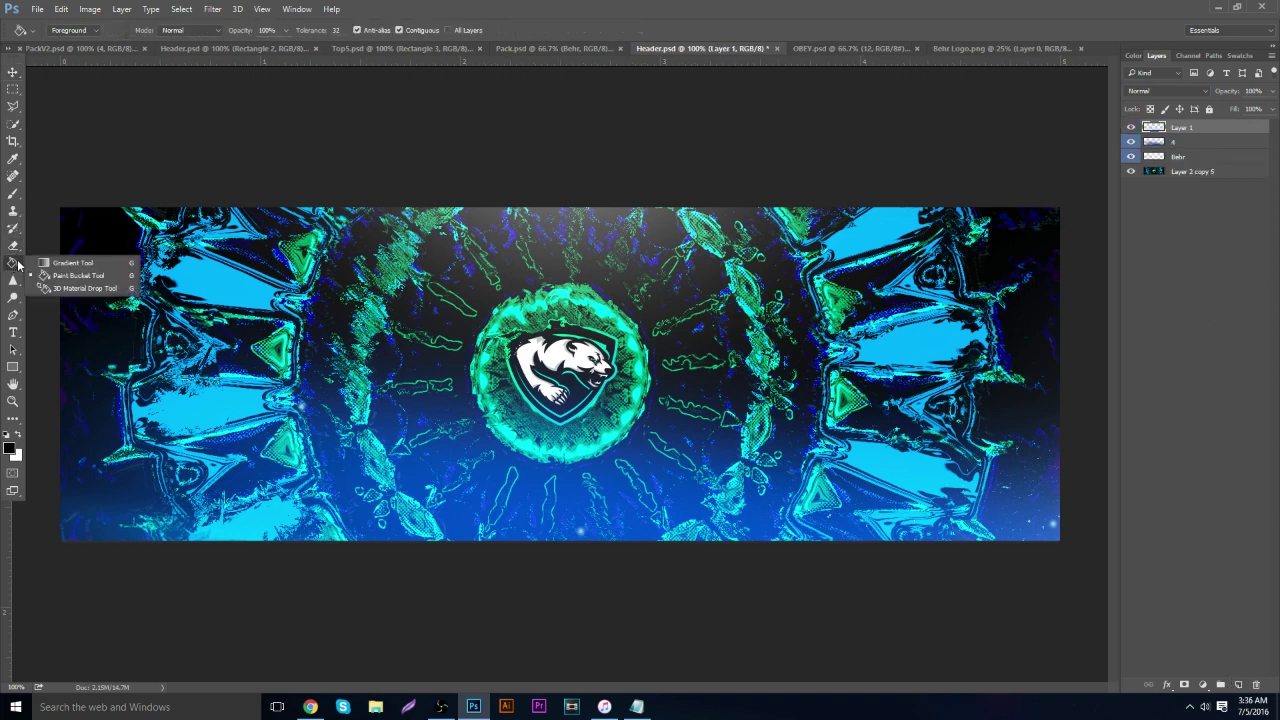
left_click(72, 262)
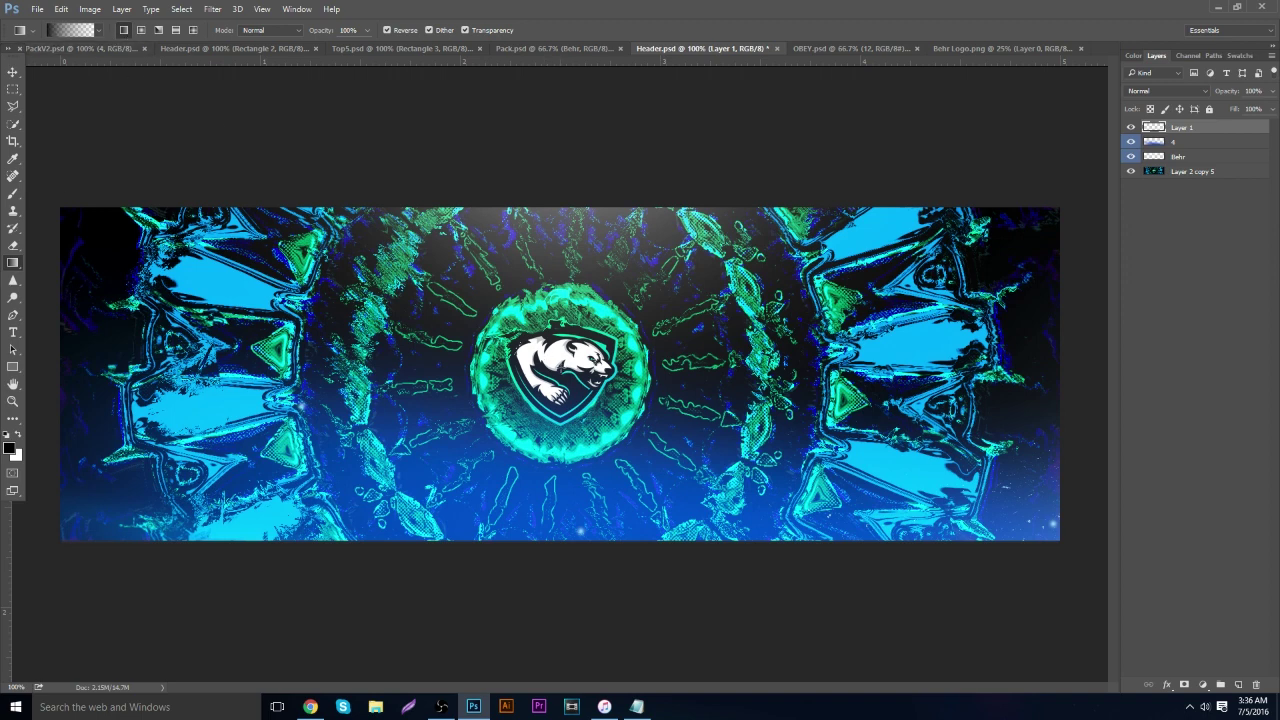
left_click_drag(752, 367, 1079, 203)
left_click_drag(1079, 203, 1083, 201)
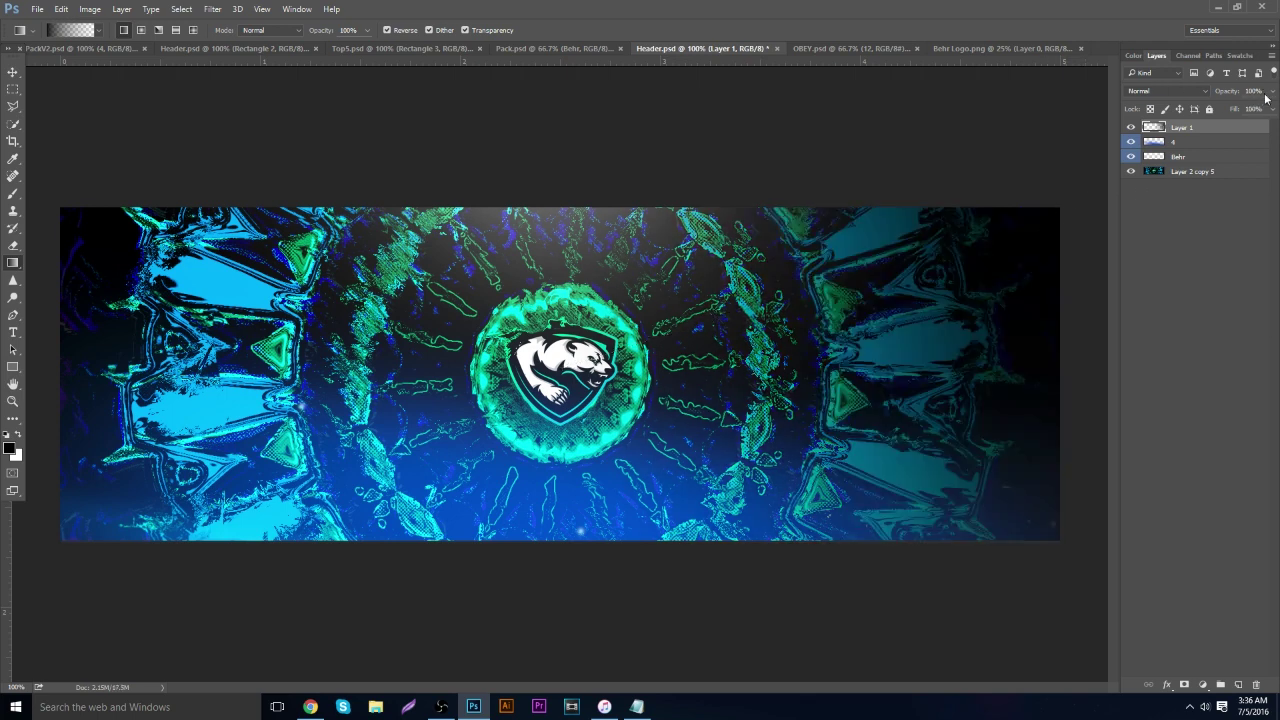
left_click_drag(480, 338, 63, 212)
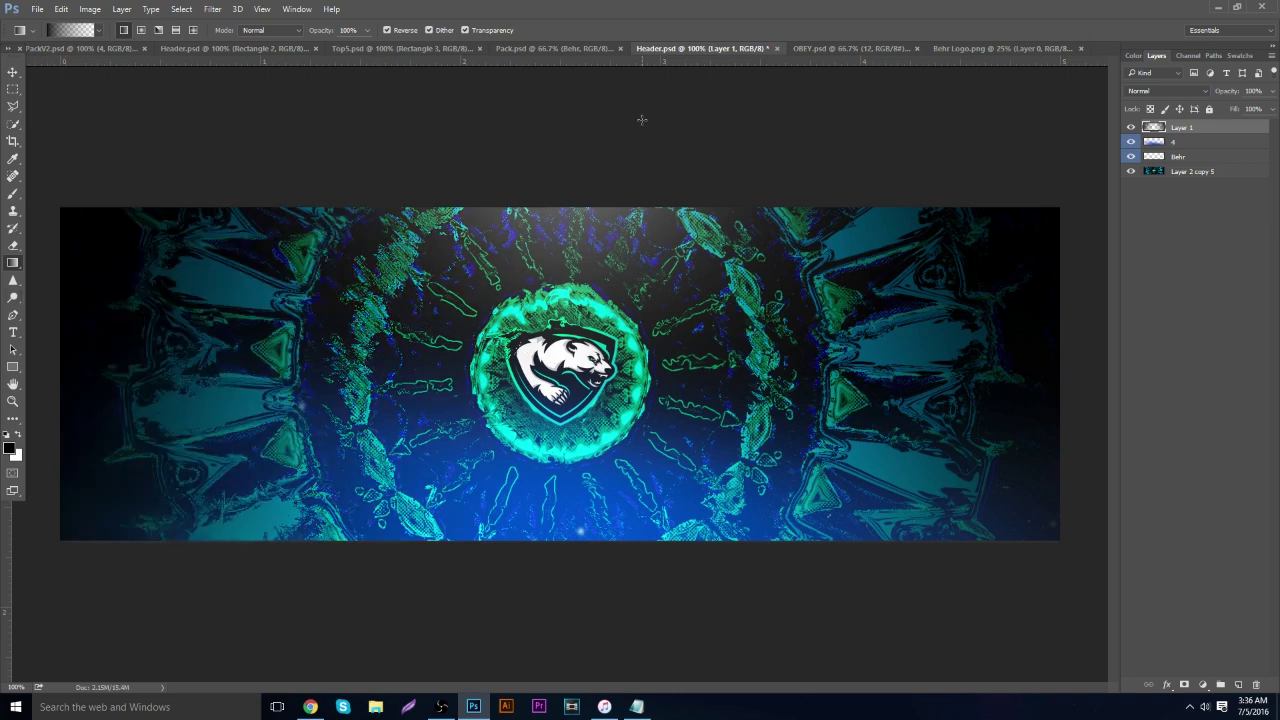
Erase the gradient shading around the banner's middle with a large soft Eraser at 0% hardness
left_click(12, 245)
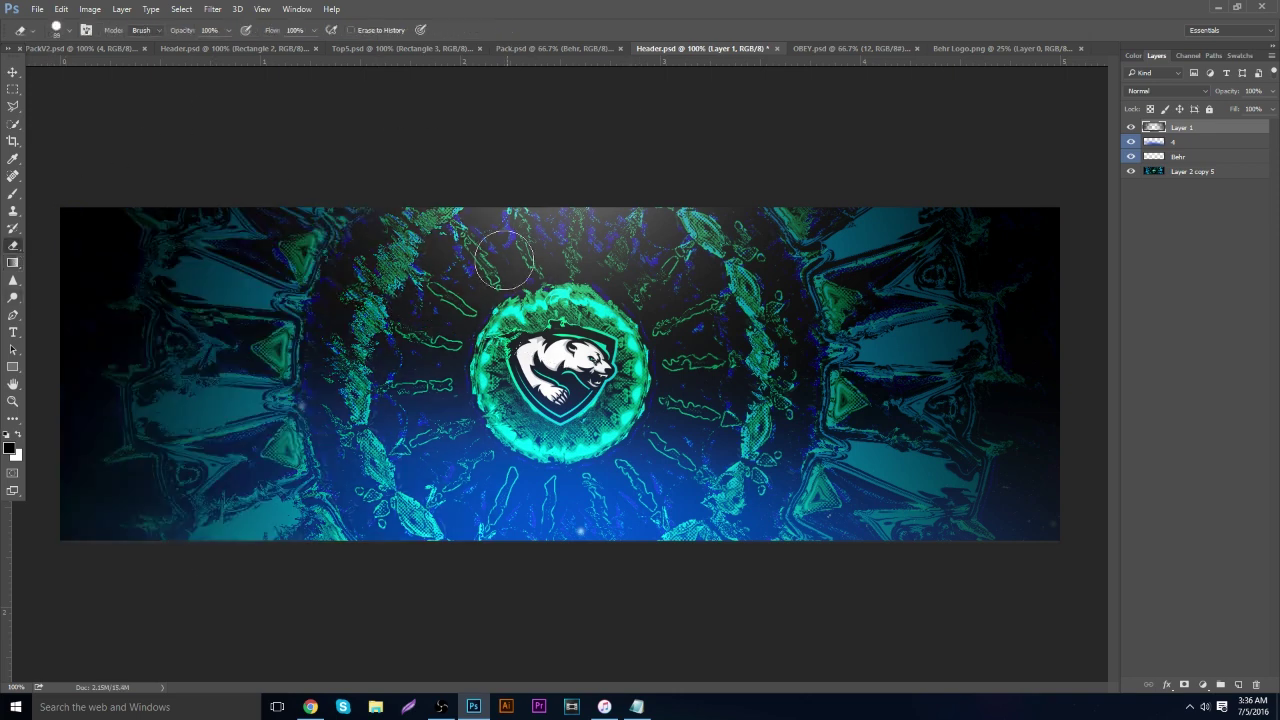
left_click(65, 33)
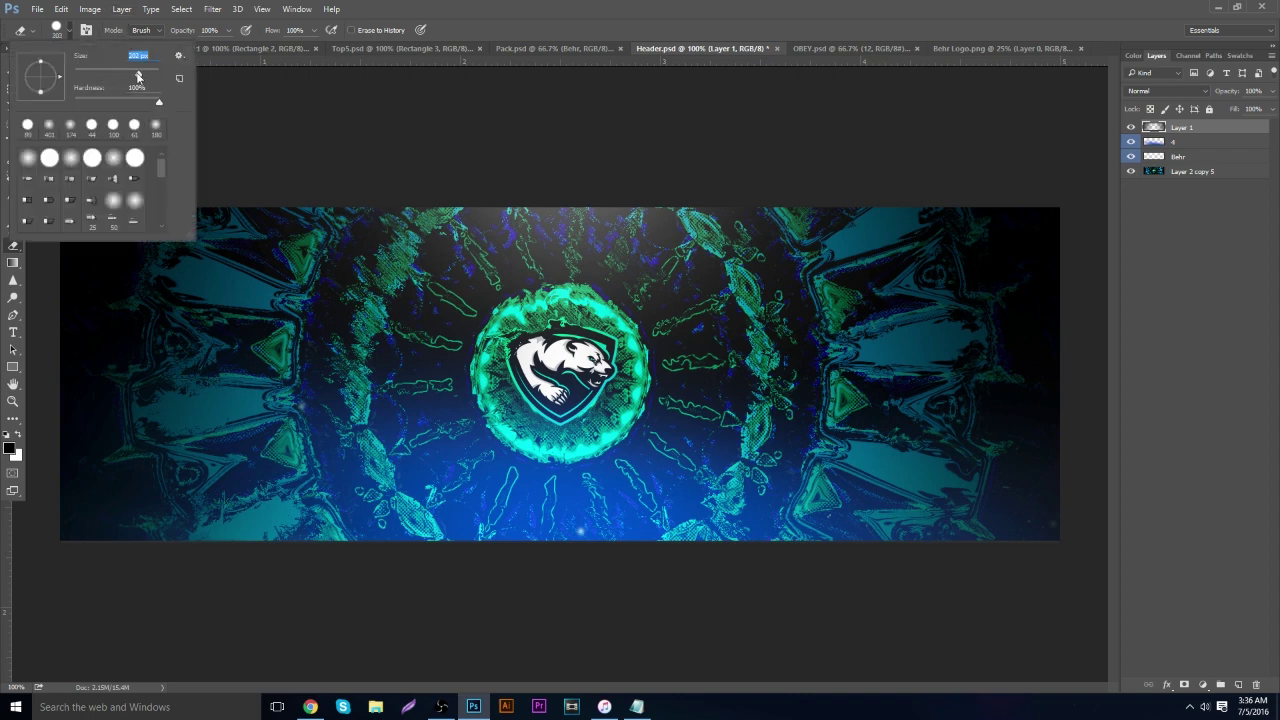
left_click_drag(117, 101, 74, 102)
left_click_drag(139, 74, 145, 74)
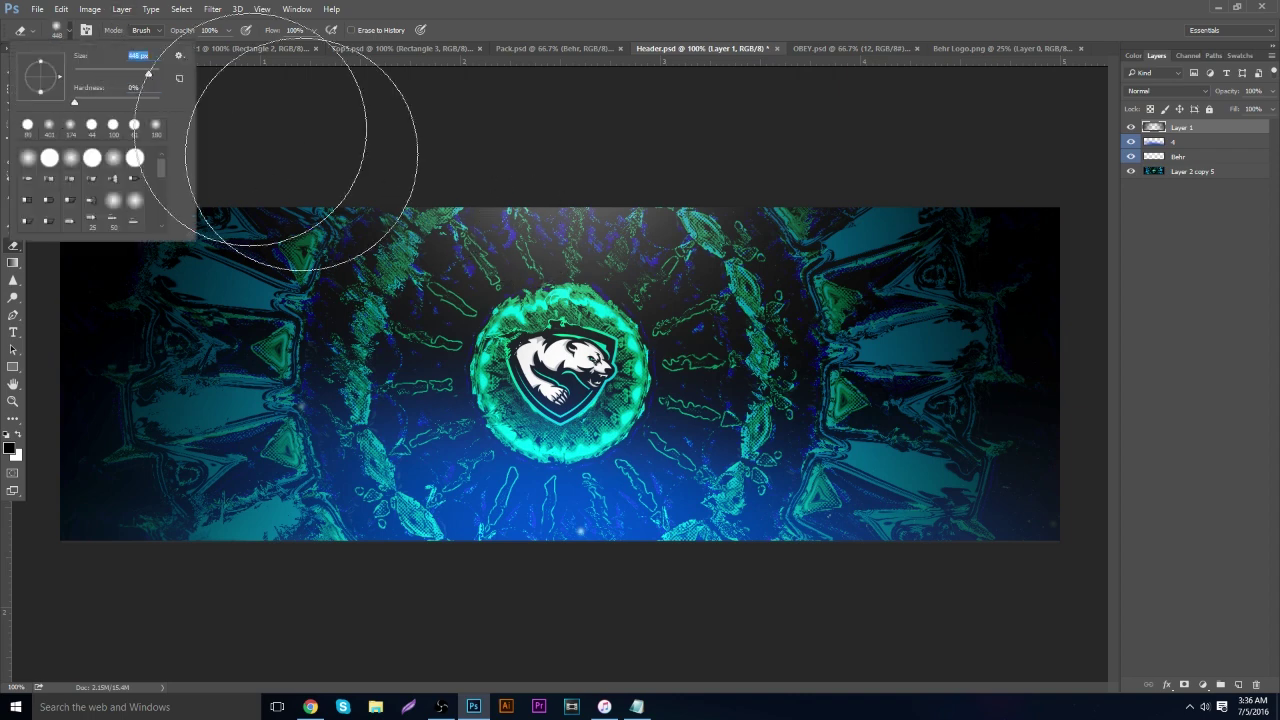
mouse_move(596, 400)
left_mouse_down()
mouse_move(570, 352)
mouse_move(541, 327)
mouse_move(516, 442)
mouse_move(454, 465)
mouse_move(464, 312)
mouse_move(633, 511)
mouse_move(475, 281)
mouse_move(413, 444)
mouse_move(750, 393)
mouse_move(556, 169)
mouse_move(822, 347)
mouse_move(656, 618)
mouse_move(613, 633)
mouse_move(807, 378)
mouse_move(500, 209)
mouse_move(248, 281)
mouse_move(224, 475)
mouse_move(559, 587)
mouse_move(730, 388)
mouse_move(582, 189)
mouse_move(349, 306)
mouse_move(534, 577)
mouse_move(786, 360)
mouse_move(680, 243)
left_mouse_up()
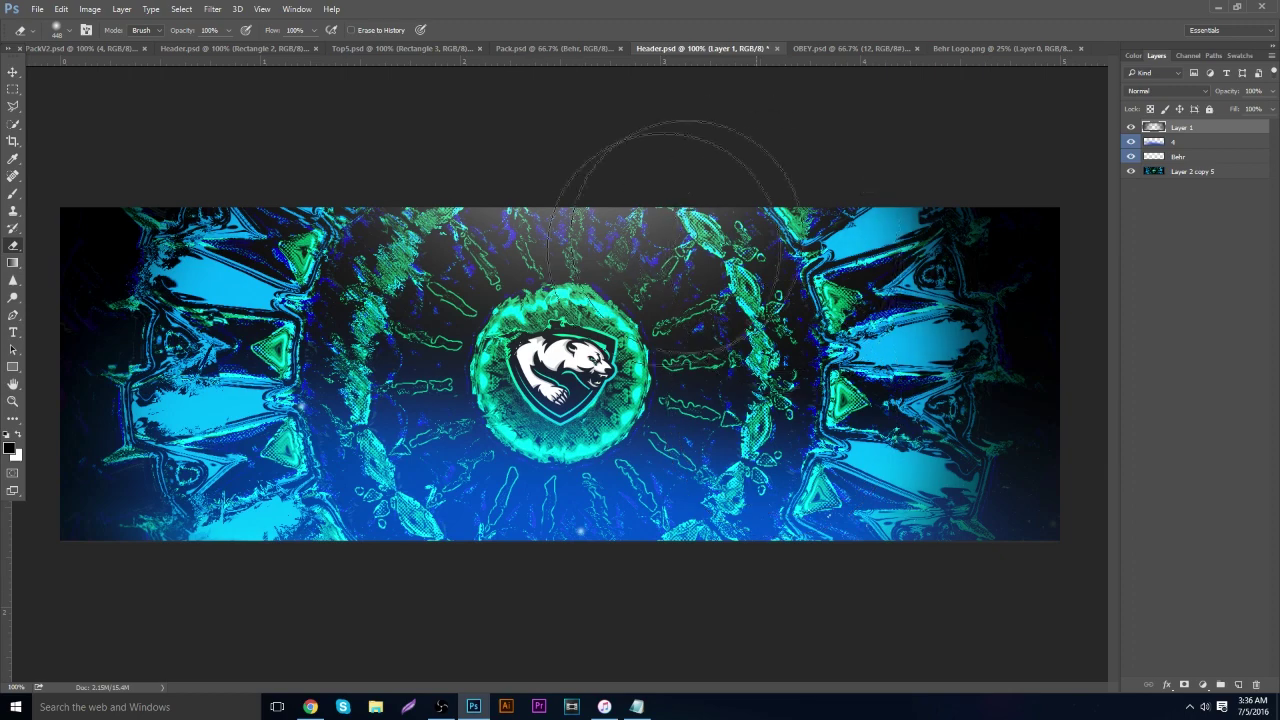
Merge all header layers, from Layer 2 copy 5 up to Layer 1, into one
left_click(13, 401)
left_click_drag(715, 327, 709, 259)
left_click(1190, 171)
left_click(1185, 127, "shift")
key("ctrl+e")
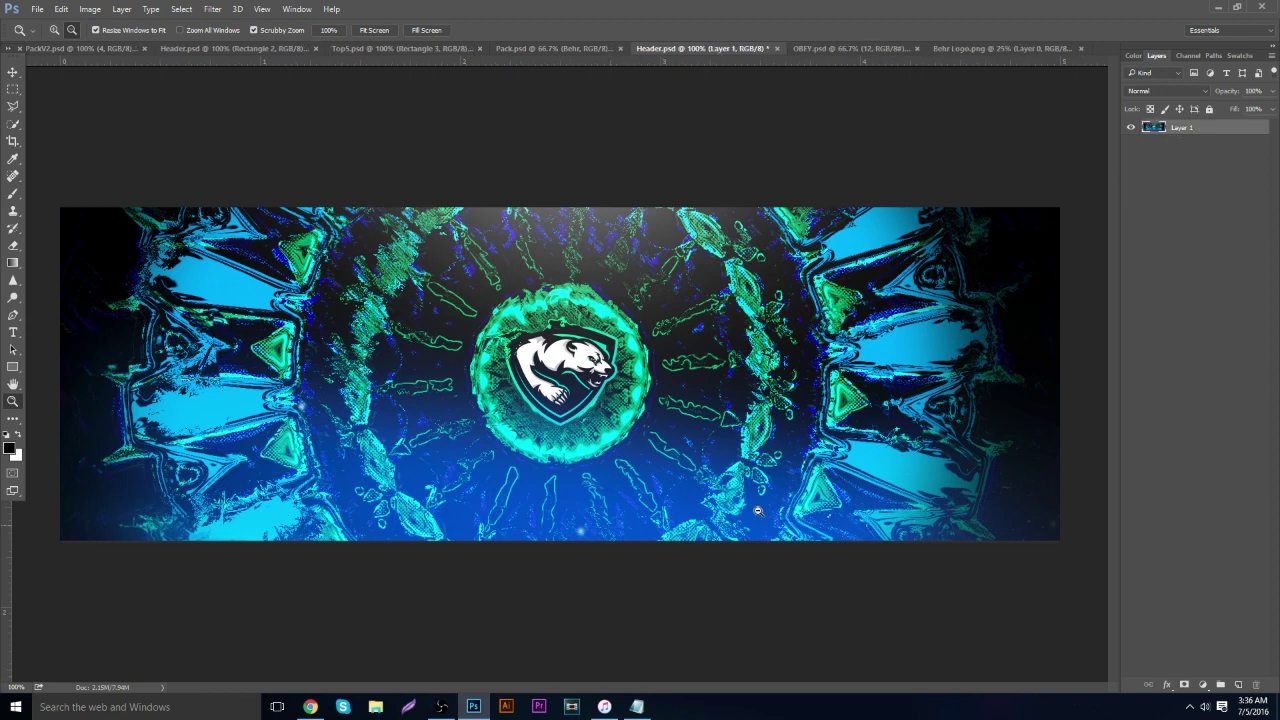
Duplicate the merged banner layer and shift the copy's hue to blue and purple with Hue/Saturation
key("ctrl+j")
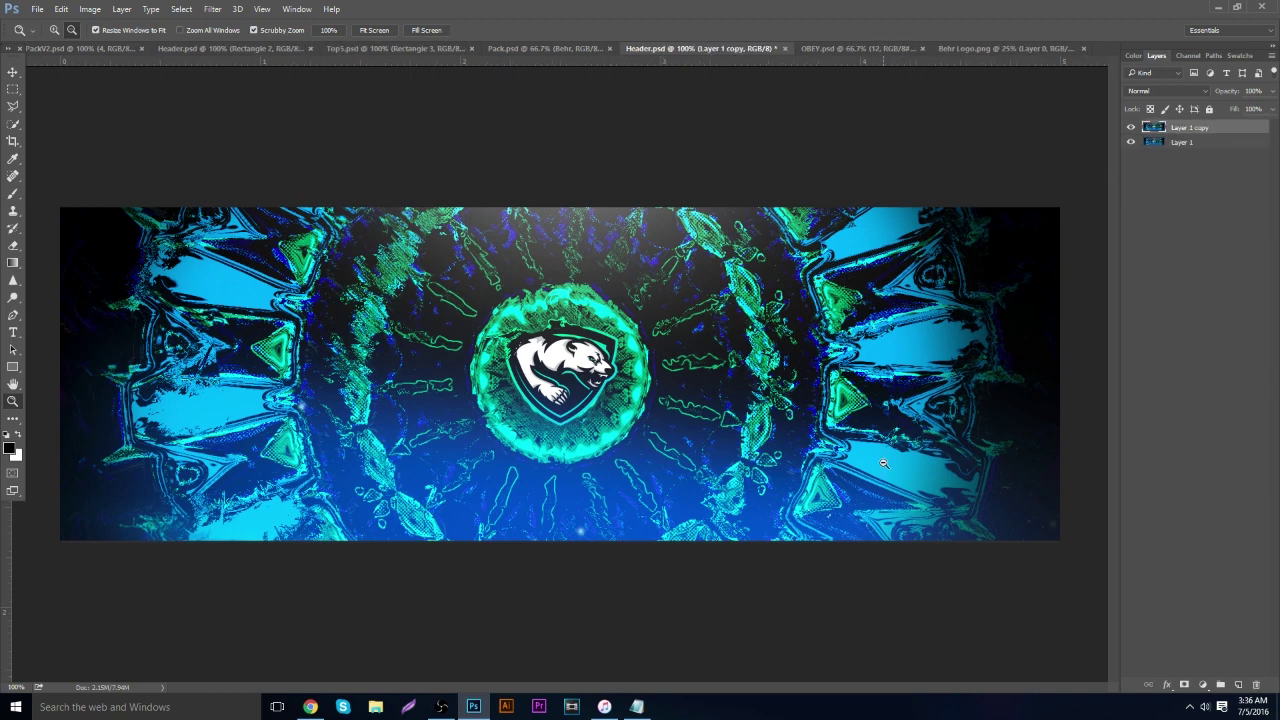
key("ctrl+u")
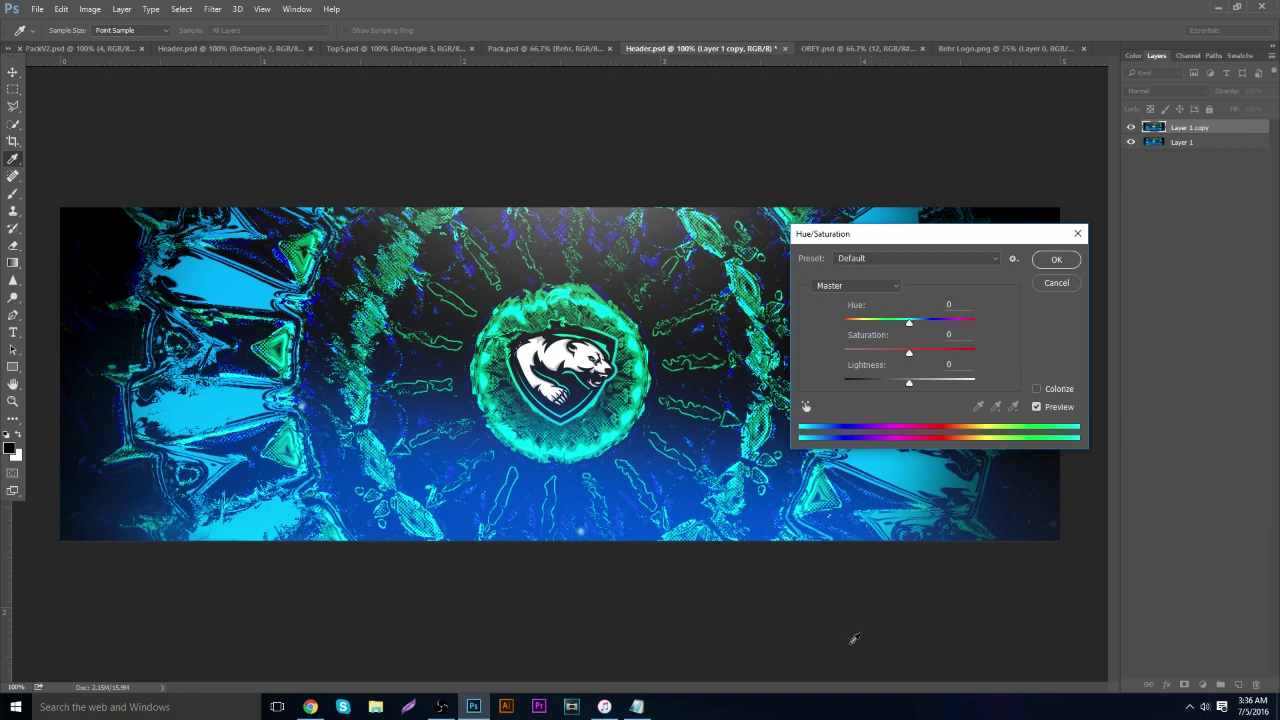
left_click_drag(909, 320, 941, 325)
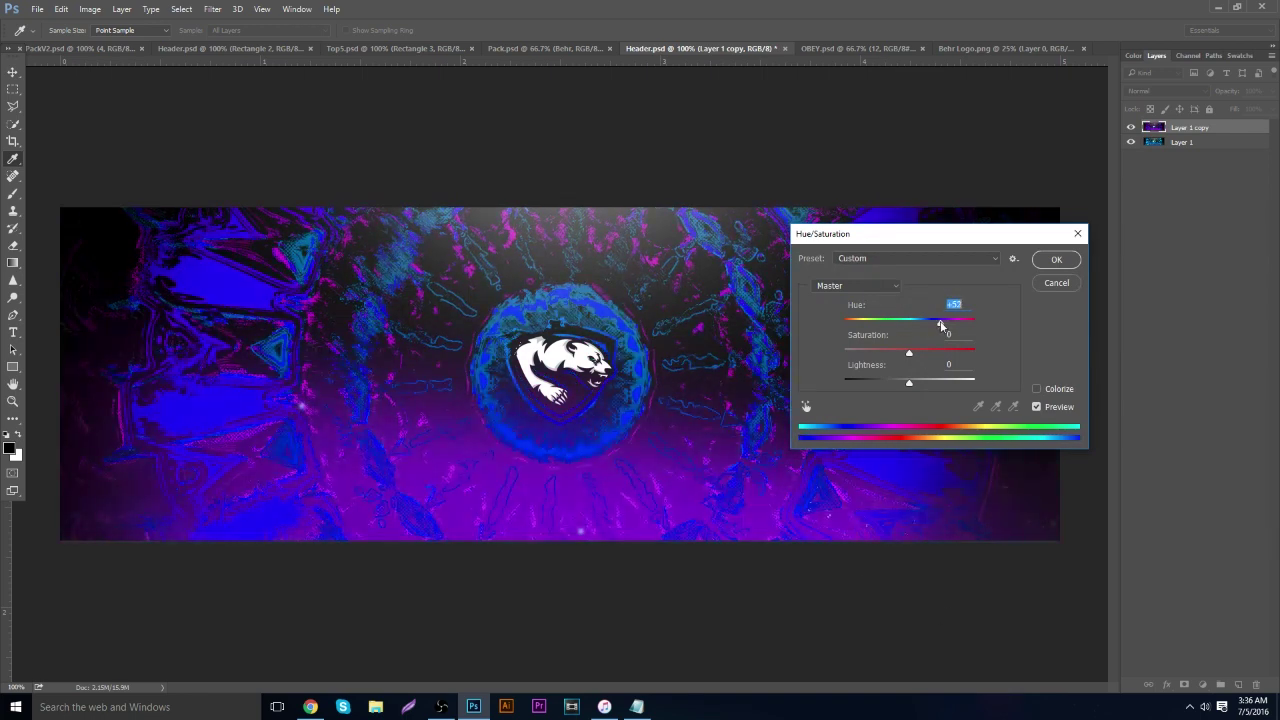
left_click(1054, 260)
key("z")
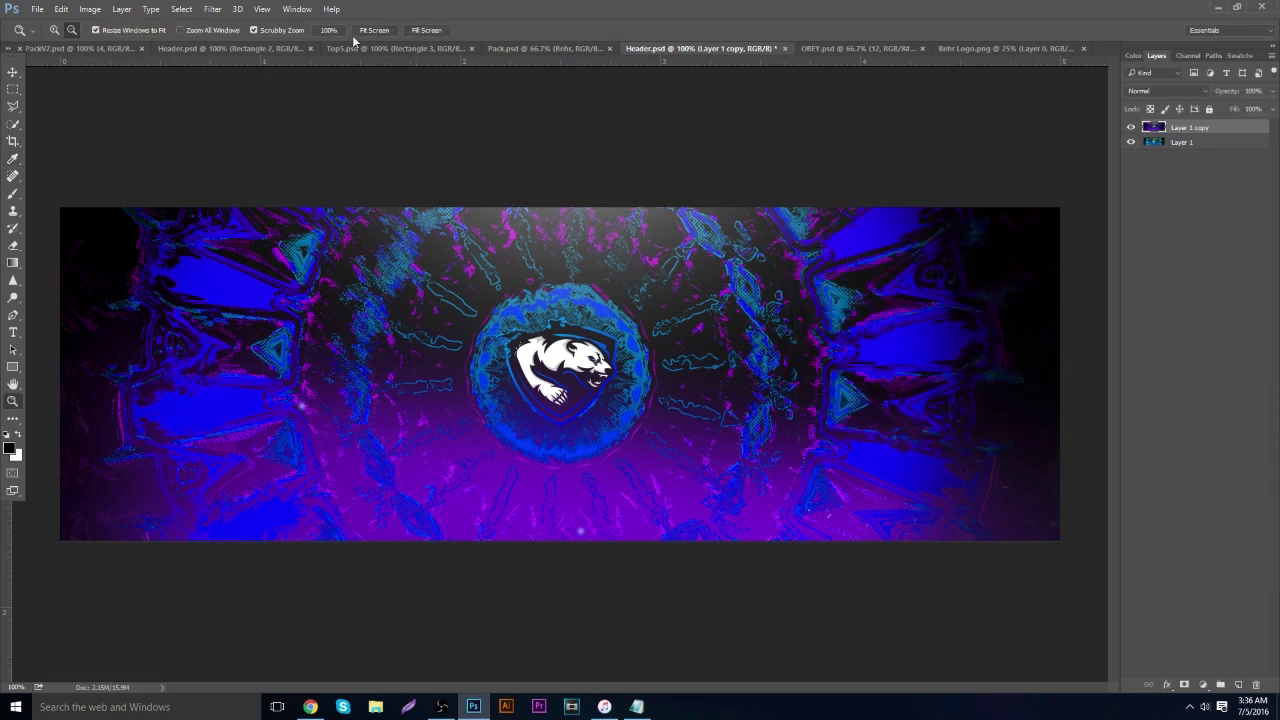
Apply the Displace filter to the purple Layer 1 copy, using a displacement map file
left_click(211, 11)
mouse_move(357, 191)
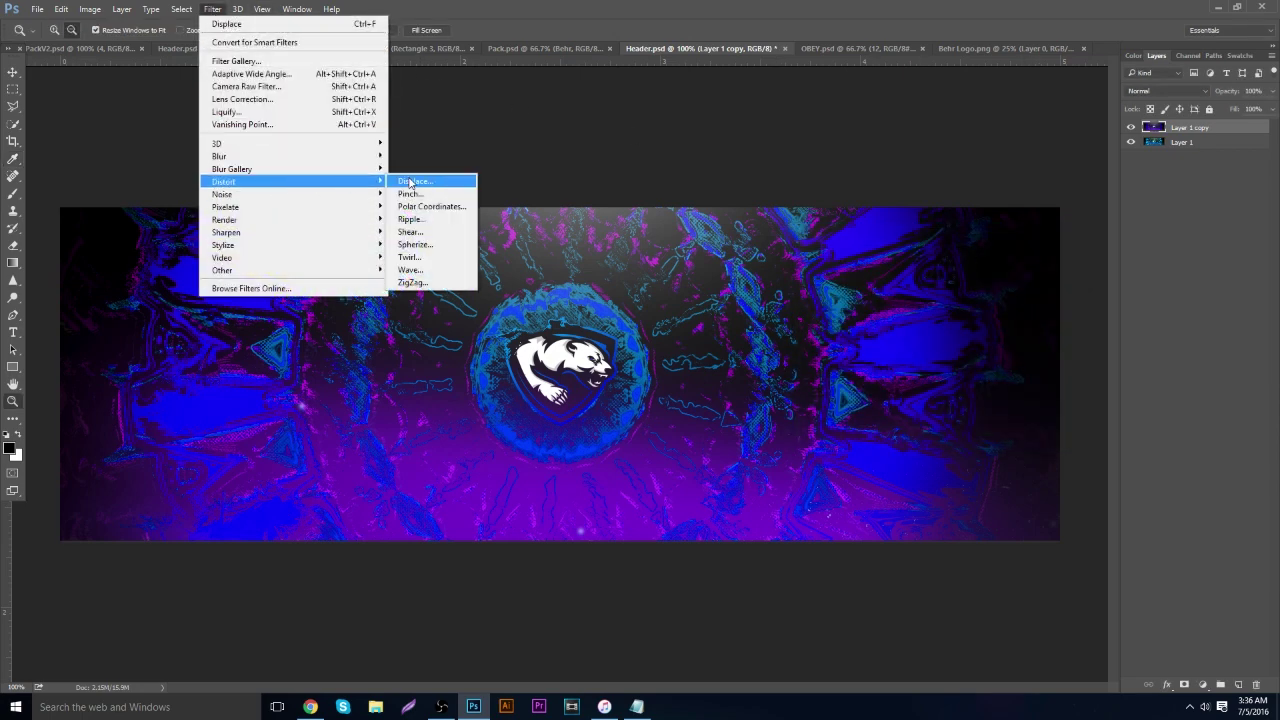
left_click(422, 182)
left_click(689, 218)
double_click(320, 110)
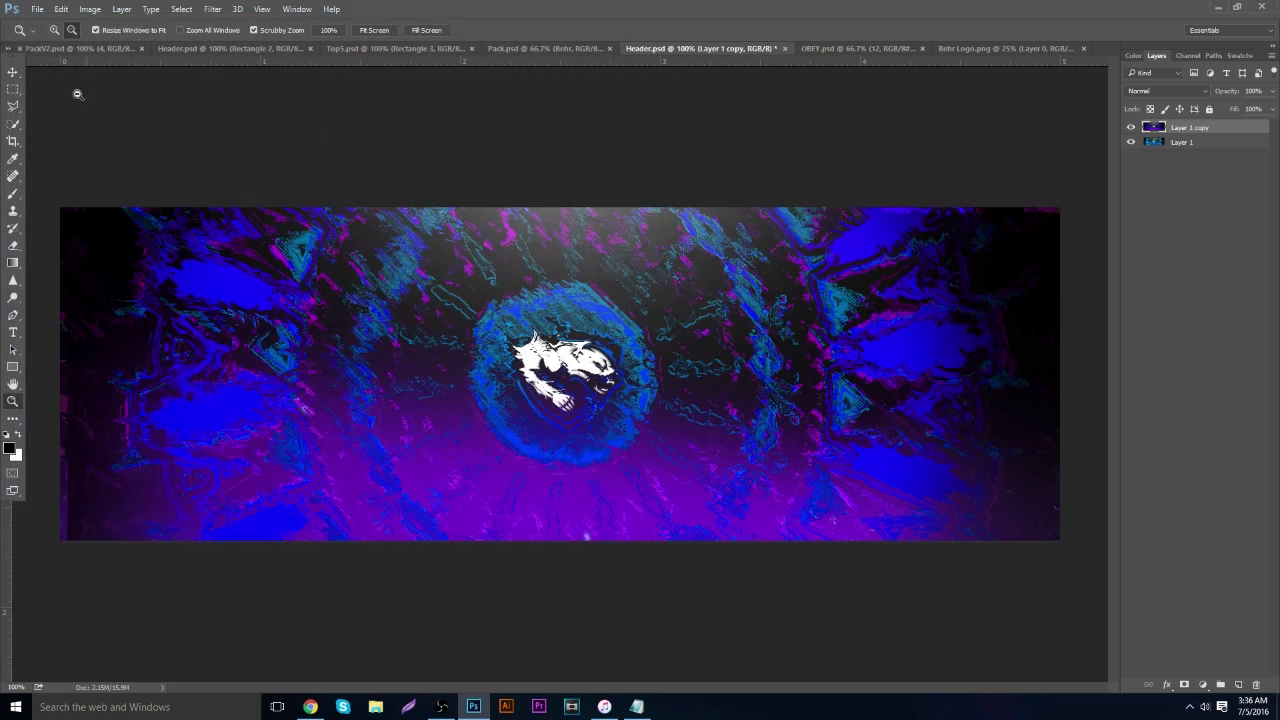
Try erasing the purple displaced copy down to small accent patches, and delete that layer
left_click(12, 245)
left_click(64, 28)
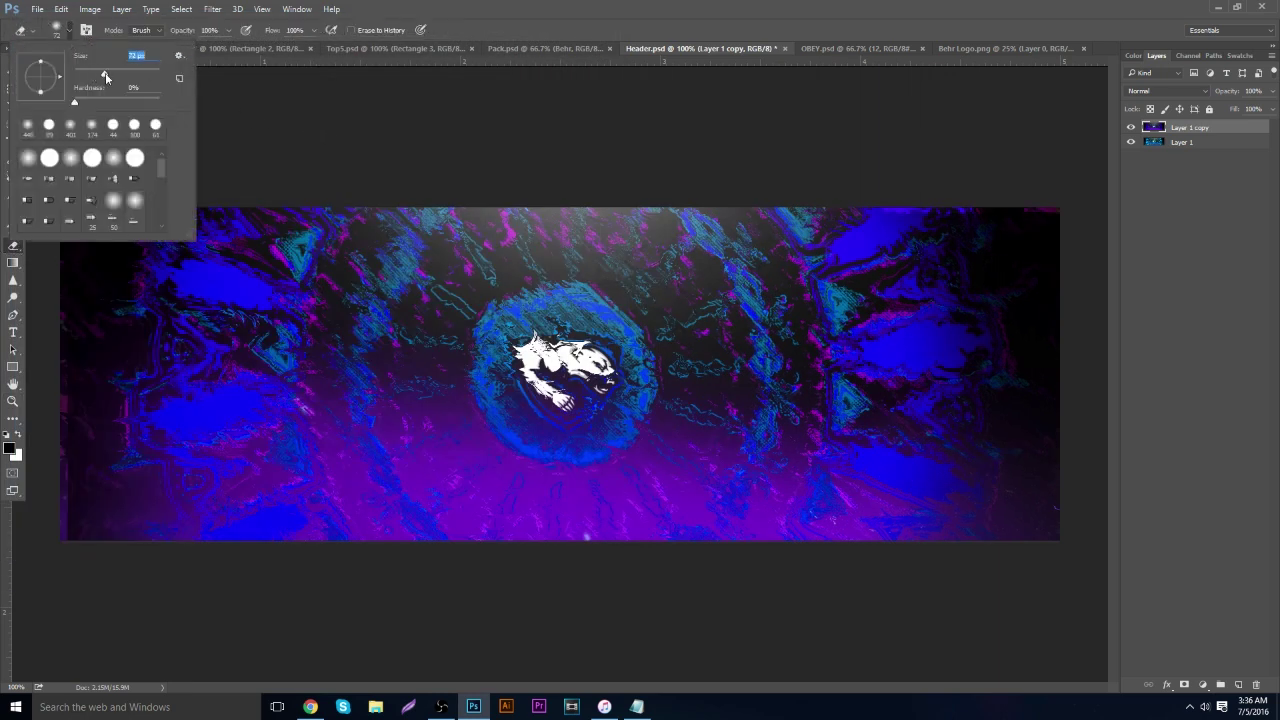
mouse_move(540, 300)
left_mouse_down()
mouse_move(373, 351)
mouse_move(466, 342)
mouse_move(403, 395)
left_mouse_up()
mouse_move(300, 320)
left_mouse_down()
mouse_move(529, 393)
mouse_move(600, 384)
mouse_move(620, 285)
mouse_move(716, 337)
left_mouse_up()
mouse_move(348, 180)
left_mouse_down()
mouse_move(77, 294)
mouse_move(451, 191)
mouse_move(229, 494)
mouse_move(400, 515)
mouse_move(891, 449)
mouse_move(966, 400)
mouse_move(829, 291)
mouse_move(756, 346)
left_mouse_up()
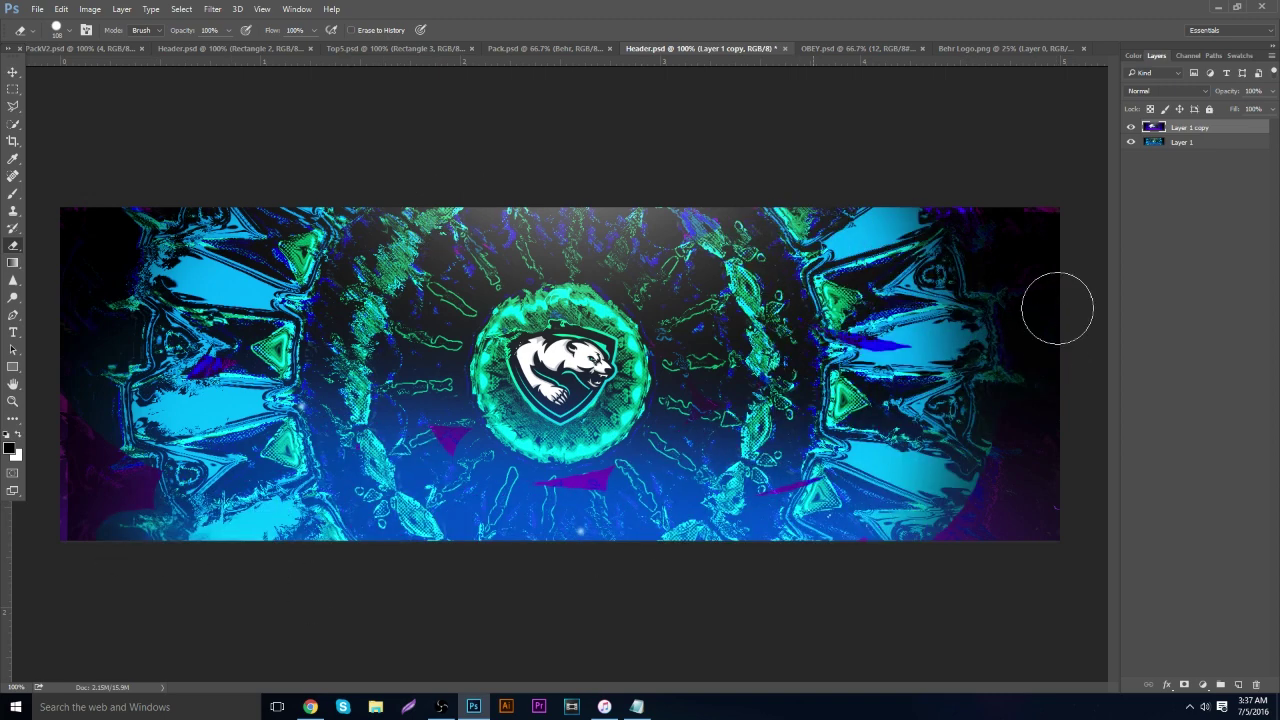
left_click(1257, 686)
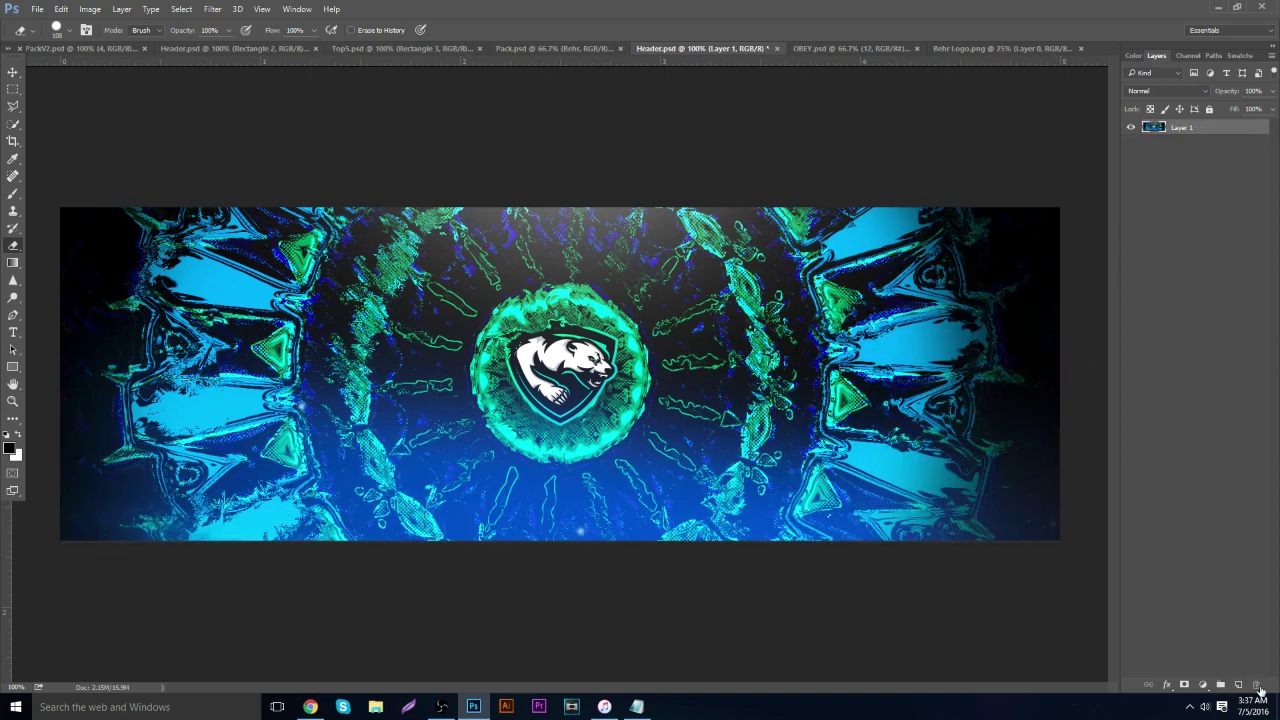
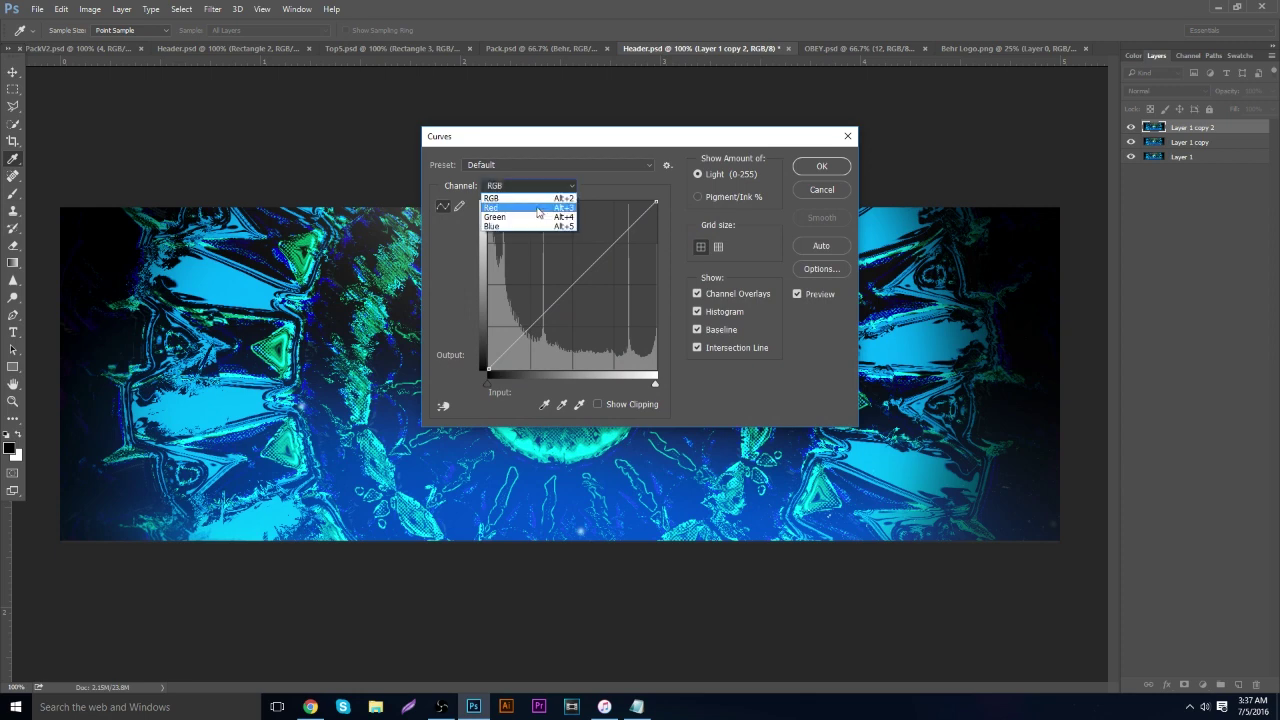
Adjust the red channel of Layer 1 copy 2 with Curves, setting a point at input 251 and output 0
left_click_drag(545, 313, 630, 369)
key("Tab")
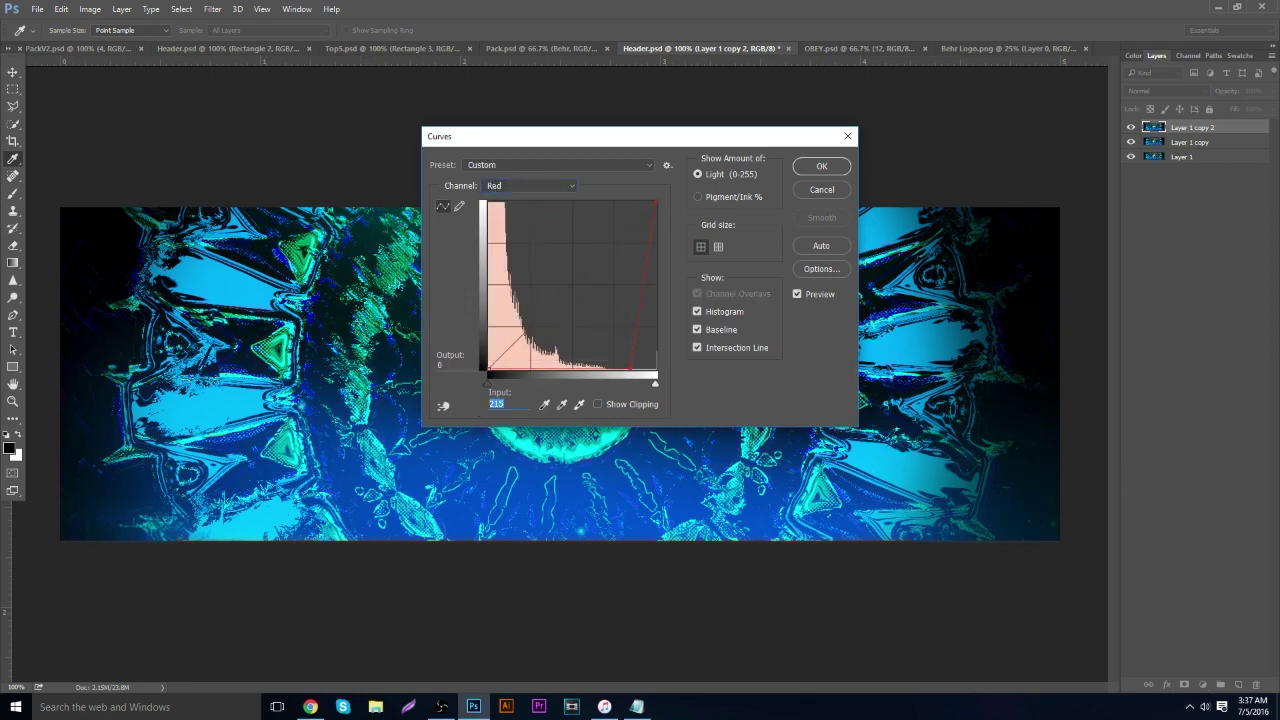
type("251")
left_click(821, 166)
Adjust the green channel of Layer 1 copy with Curves, setting a point at input 255 and output 0
left_click(1190, 142)
left_click(90, 9)
mouse_move(106, 43)
left_click(282, 68)
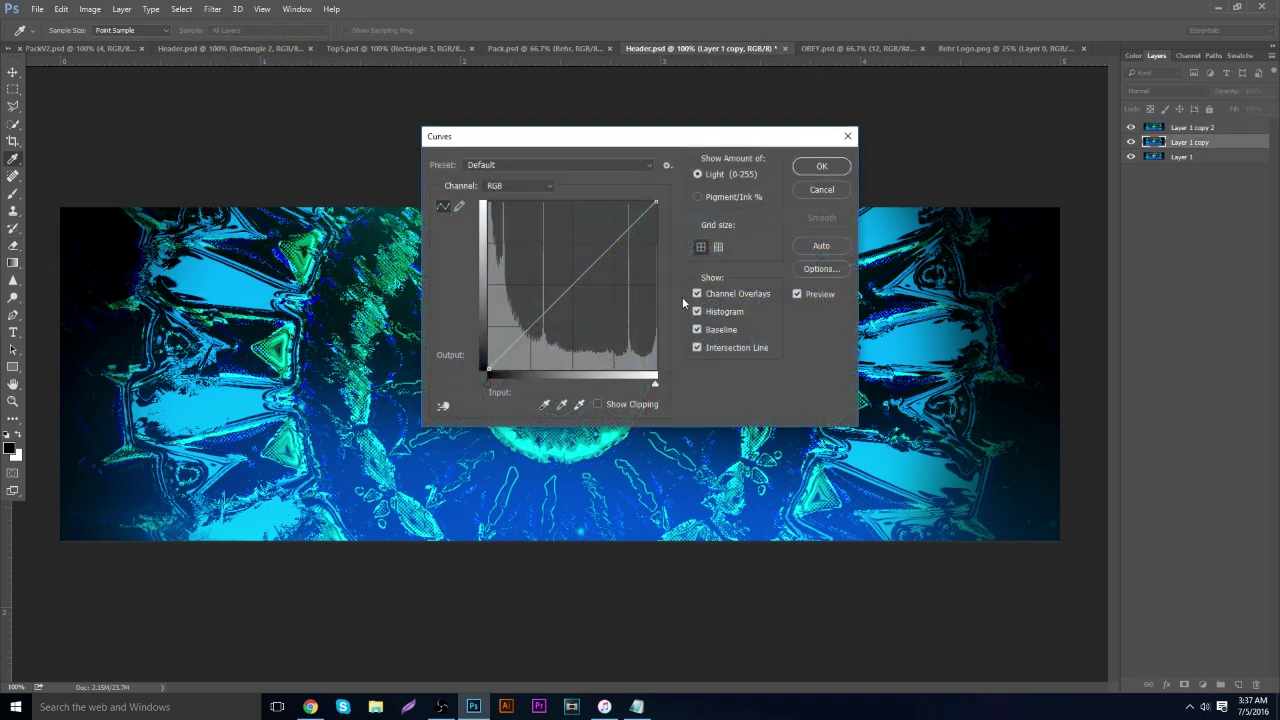
left_click(538, 187)
left_click(520, 214)
left_click_drag(557, 329, 588, 376)
left_click_drag(565, 329, 640, 356)
double_click(462, 366)
type("0")
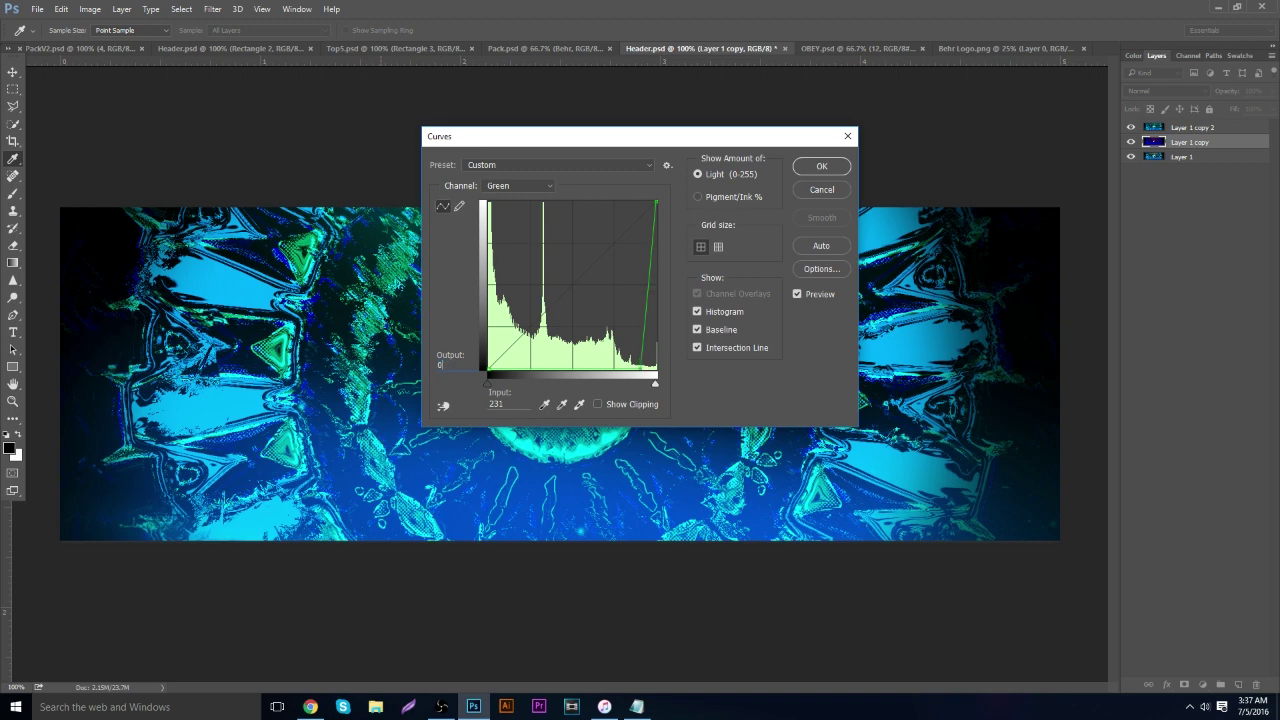
double_click(497, 403)
type("255")
left_click(836, 176)
Set the blend mode of Layer 1 copy 2 to Screen
left_click(1190, 127)
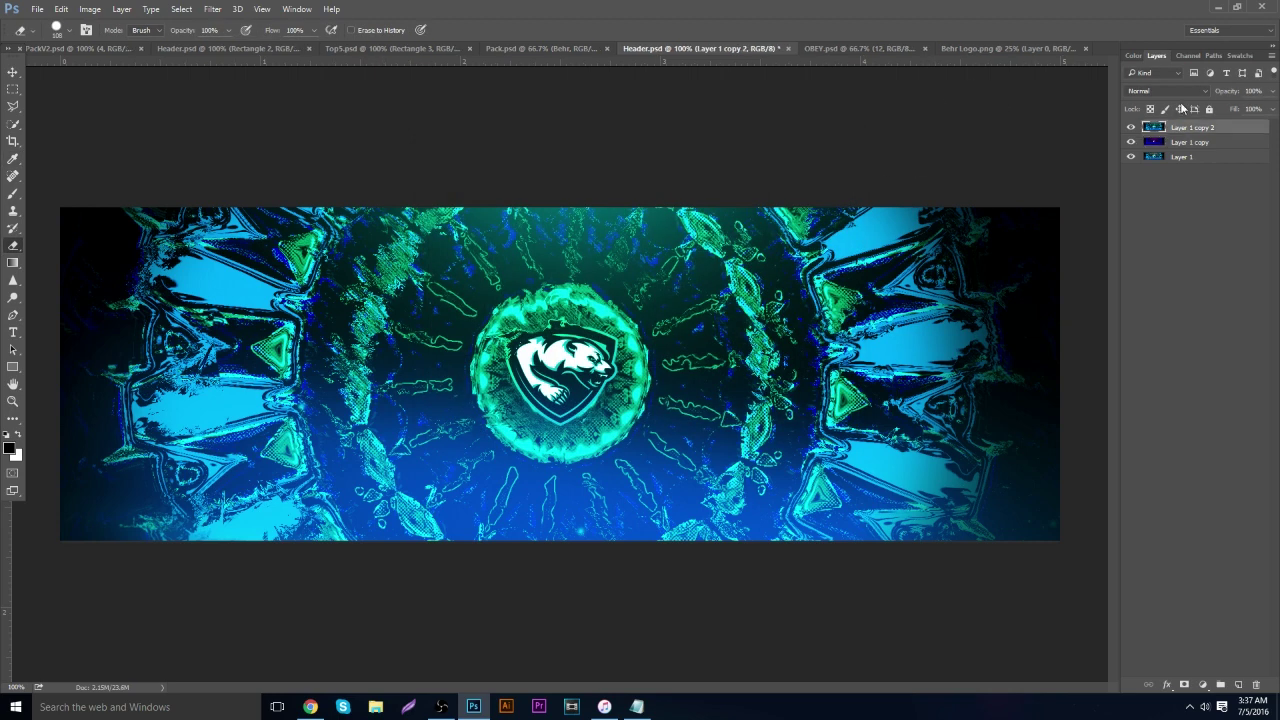
left_click(1165, 91)
left_click(1155, 183)
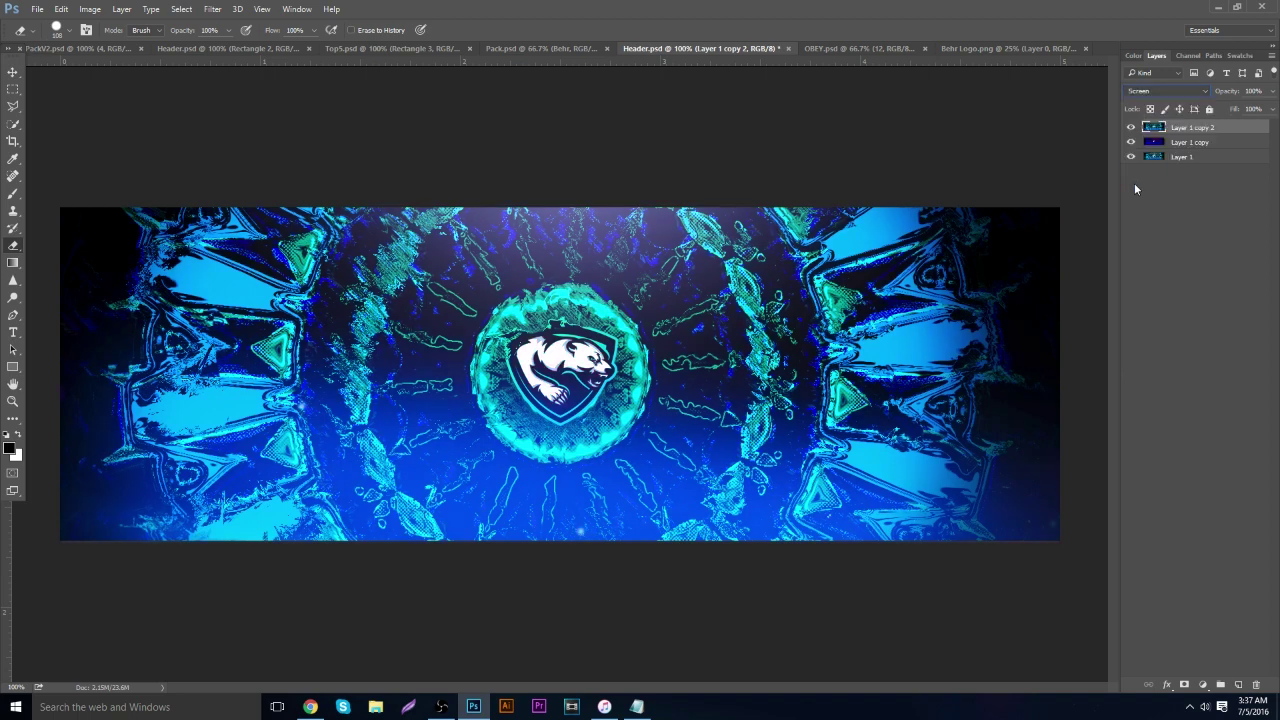
left_click(11, 71)
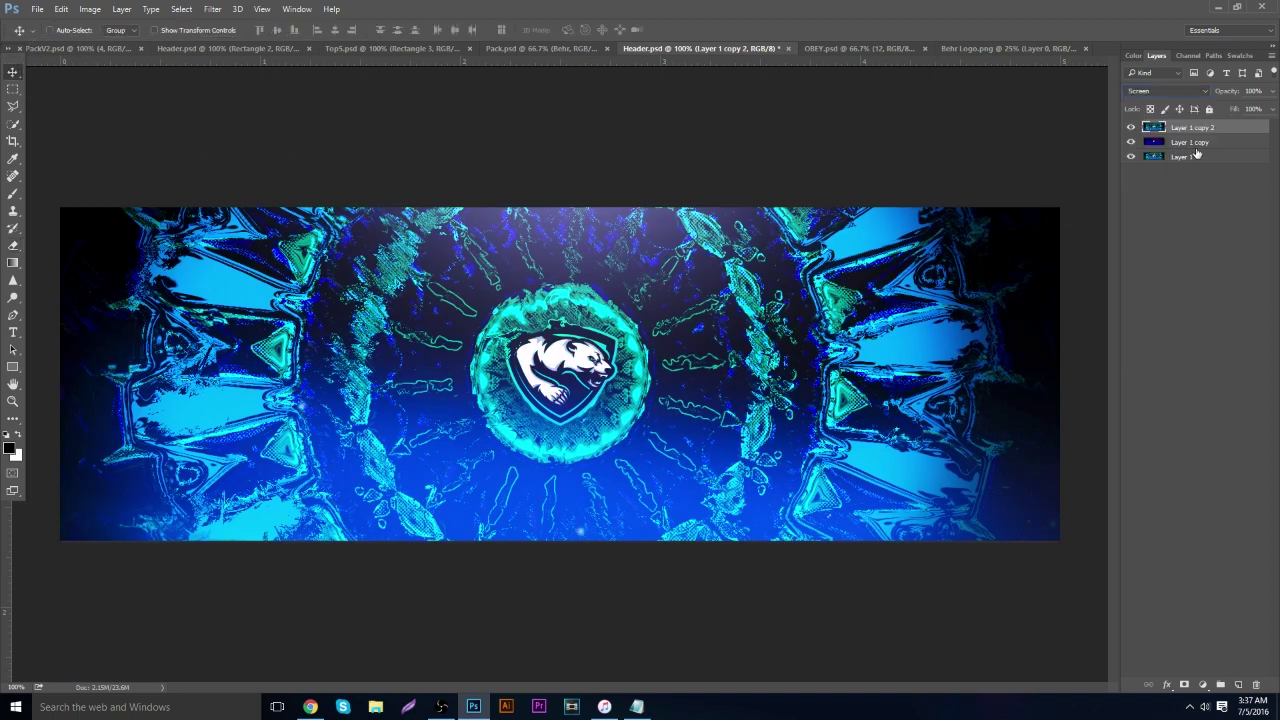
Adjust the blue channel of Layer 1 with Curves, setting a point at input 251 and output 0
left_click(1188, 157)
left_click(89, 8)
mouse_move(120, 44)
left_click(256, 67)
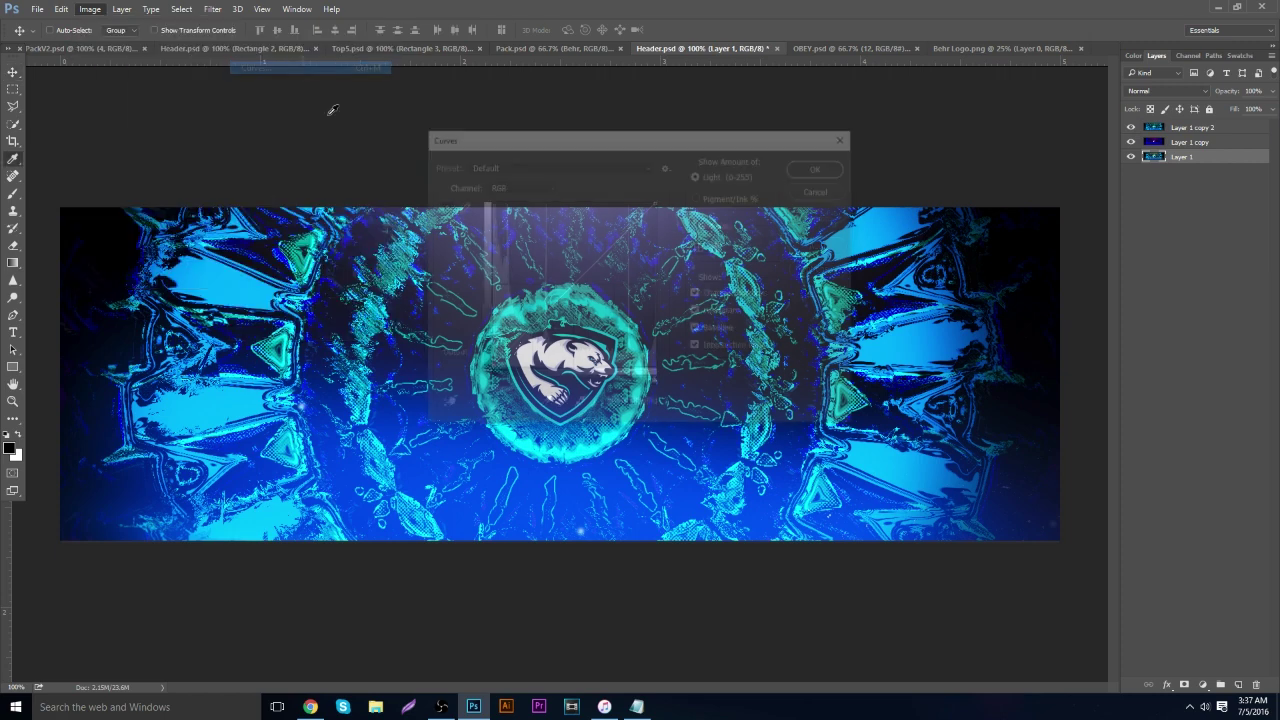
left_click(535, 186)
left_click(523, 227)
left_click_drag(543, 316, 653, 353)
left_click_drag(449, 364, 346, 322)
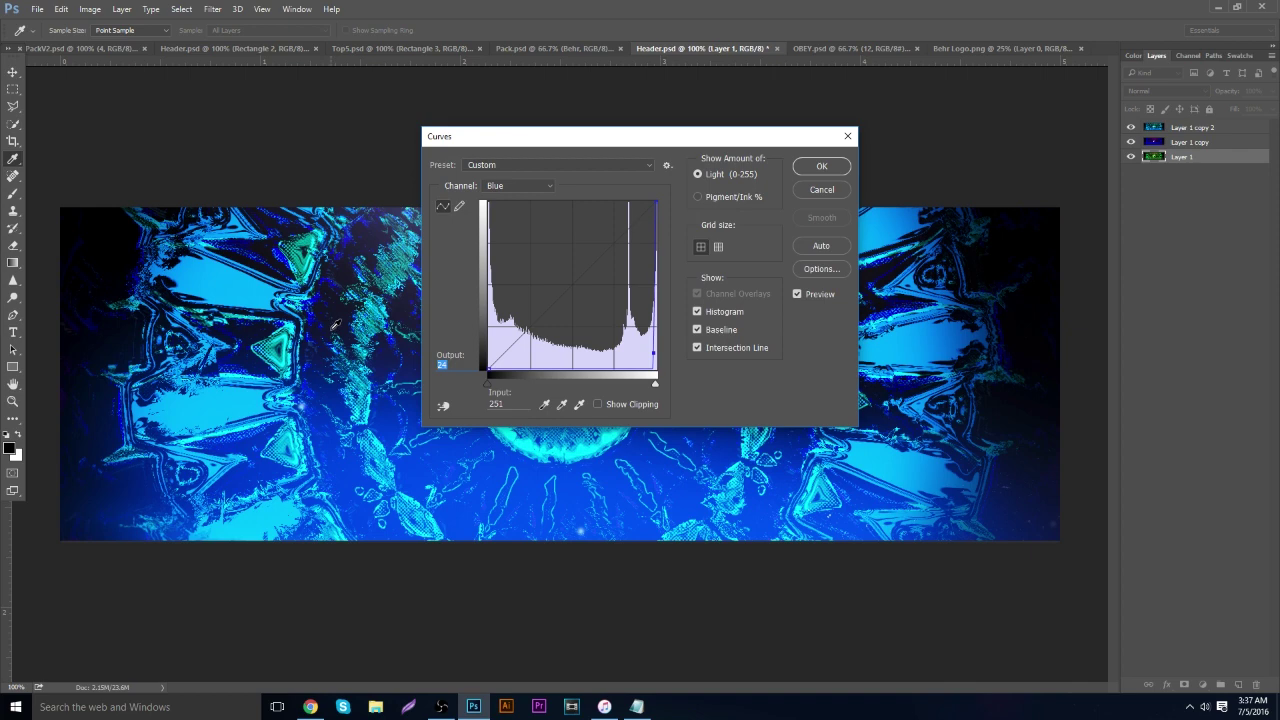
type("0")
left_click(818, 168)
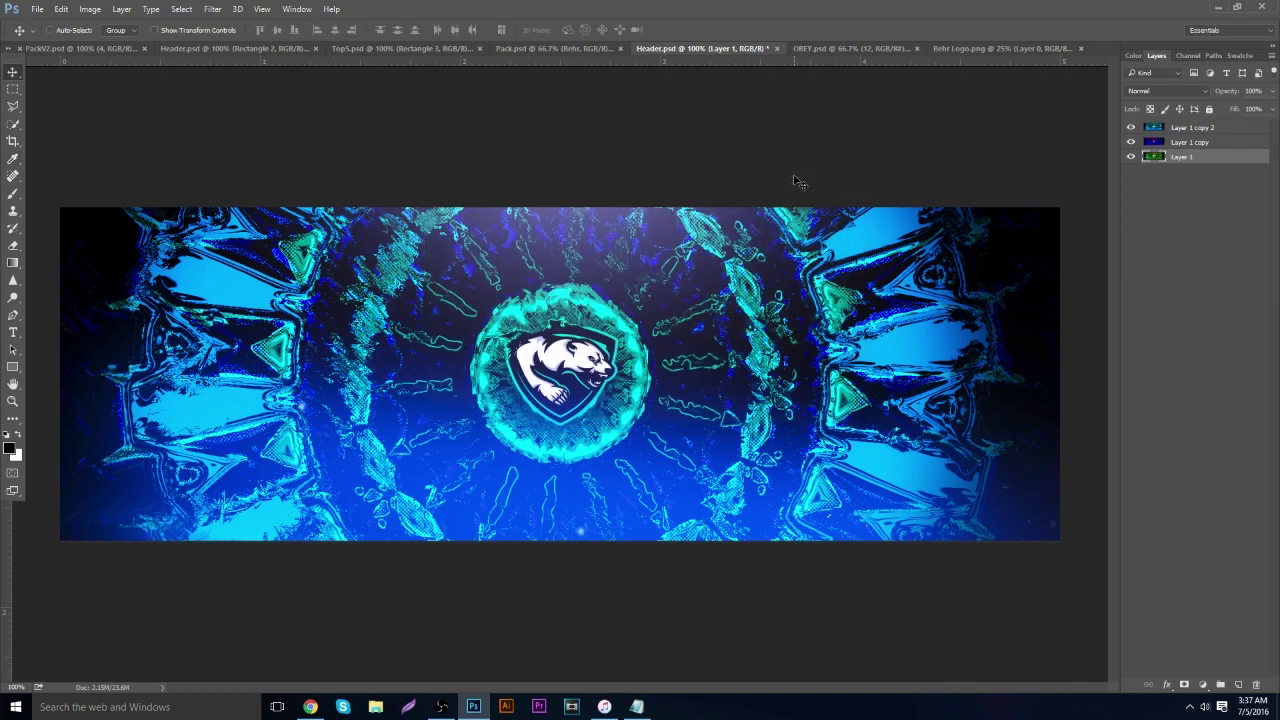
Set the blend mode of Layer 1 copy to Screen
left_click(1182, 142)
left_click(1175, 91)
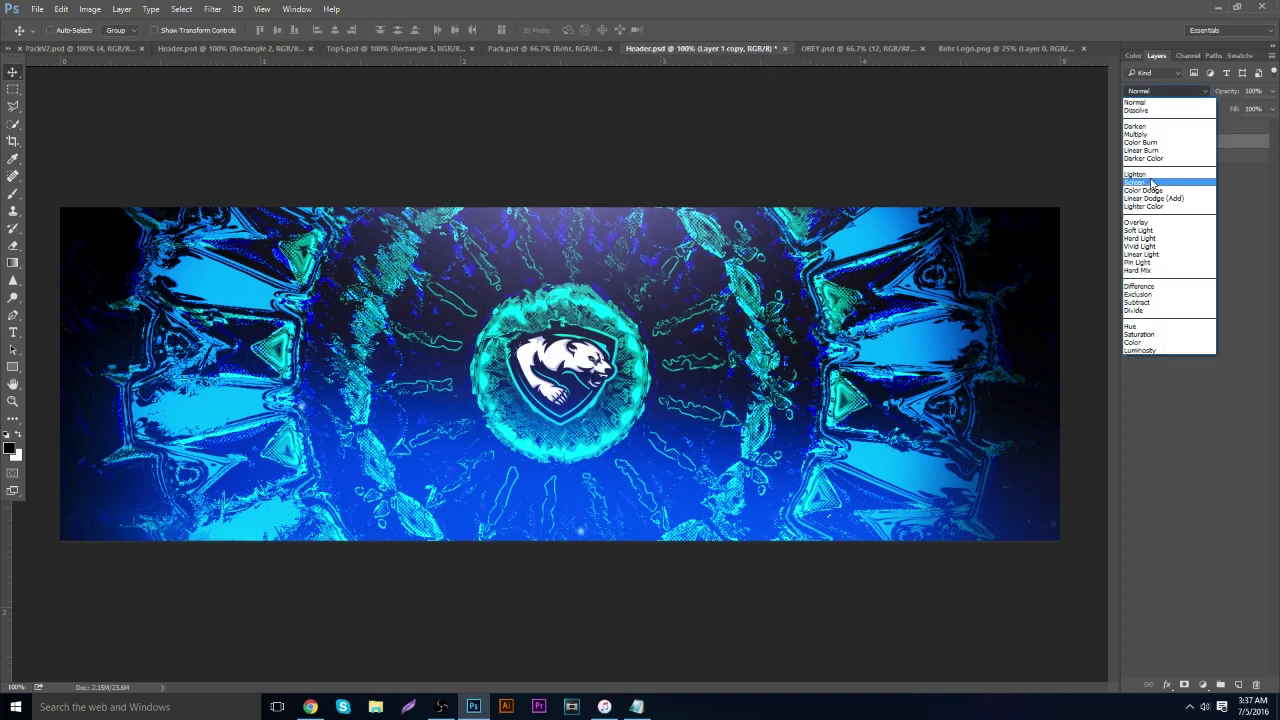
left_click(1147, 180)
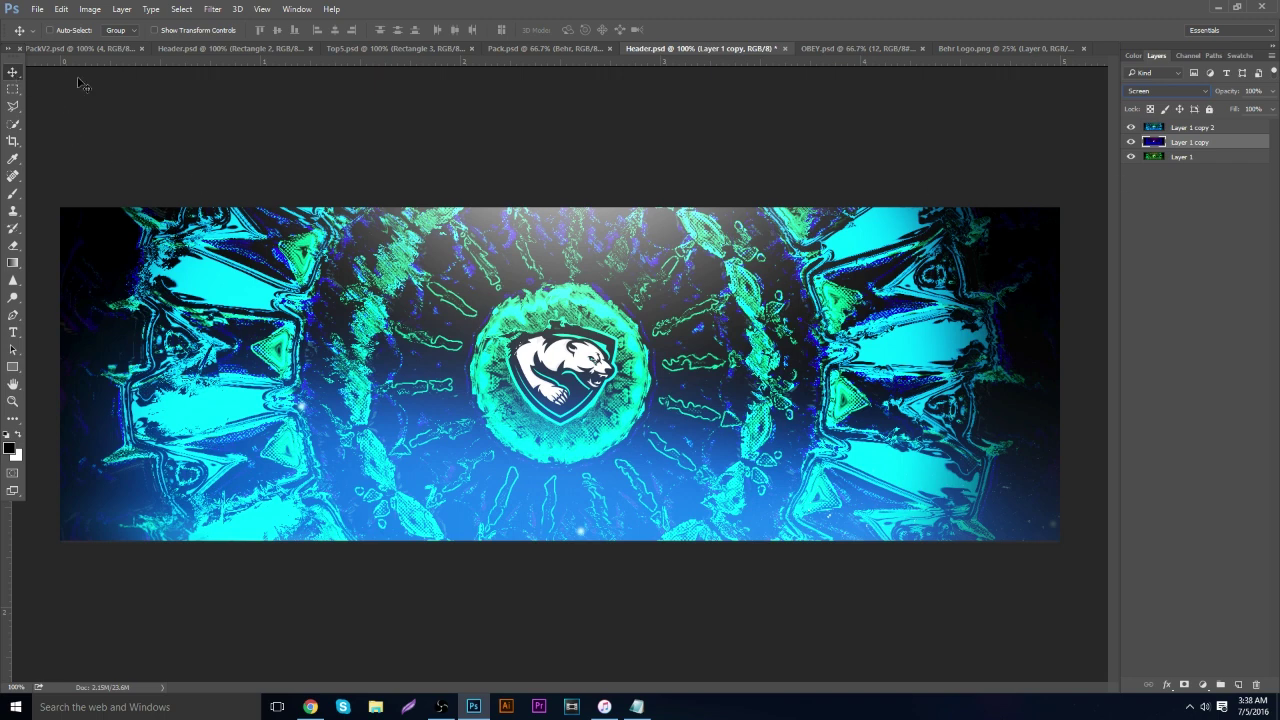
Try the Linear Dodge (Add) blend mode on Layer 1 copy 2, and return it to Screen
left_click(1211, 128)
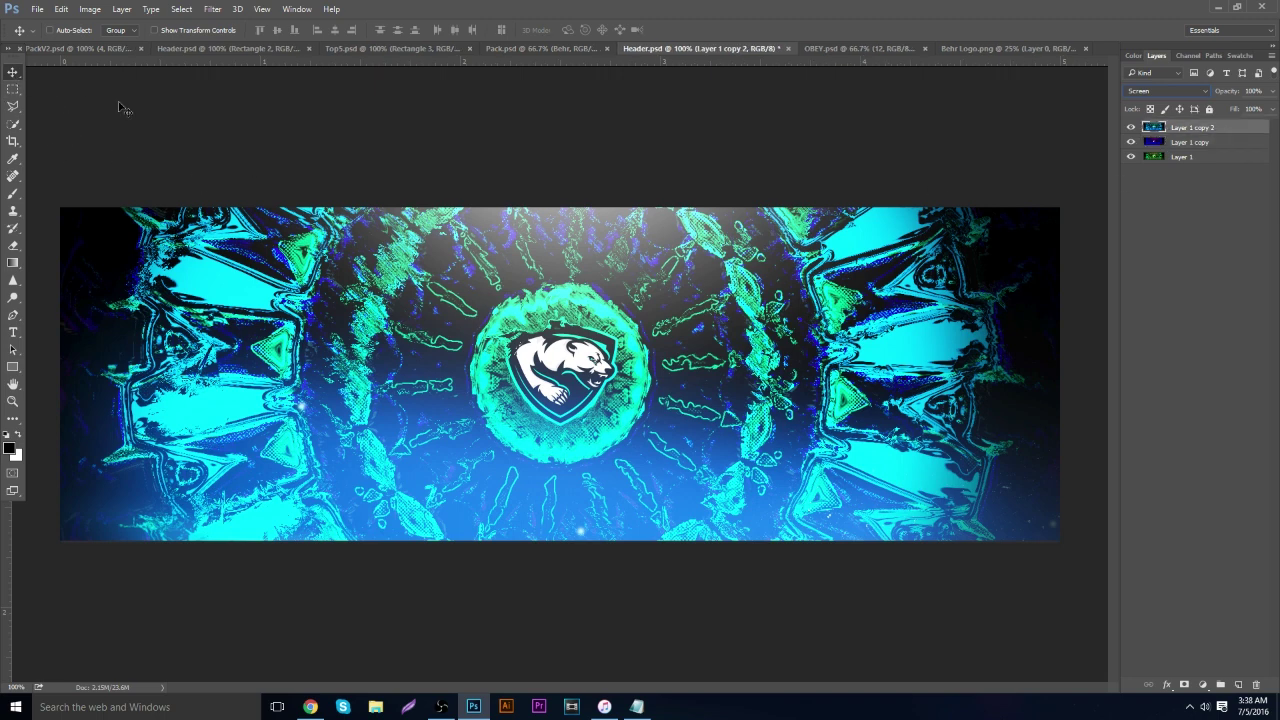
key("shift+plus")
key("shift+plus")
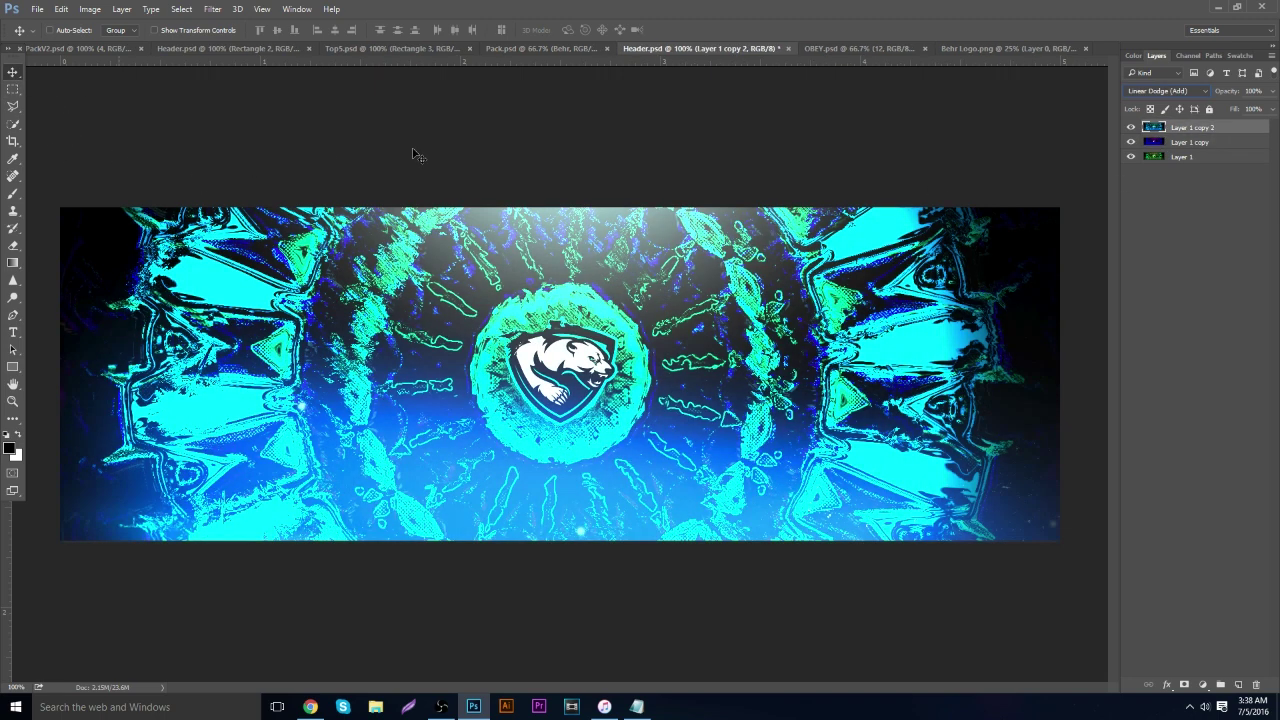
key("shift+minus")
key("shift+minus")
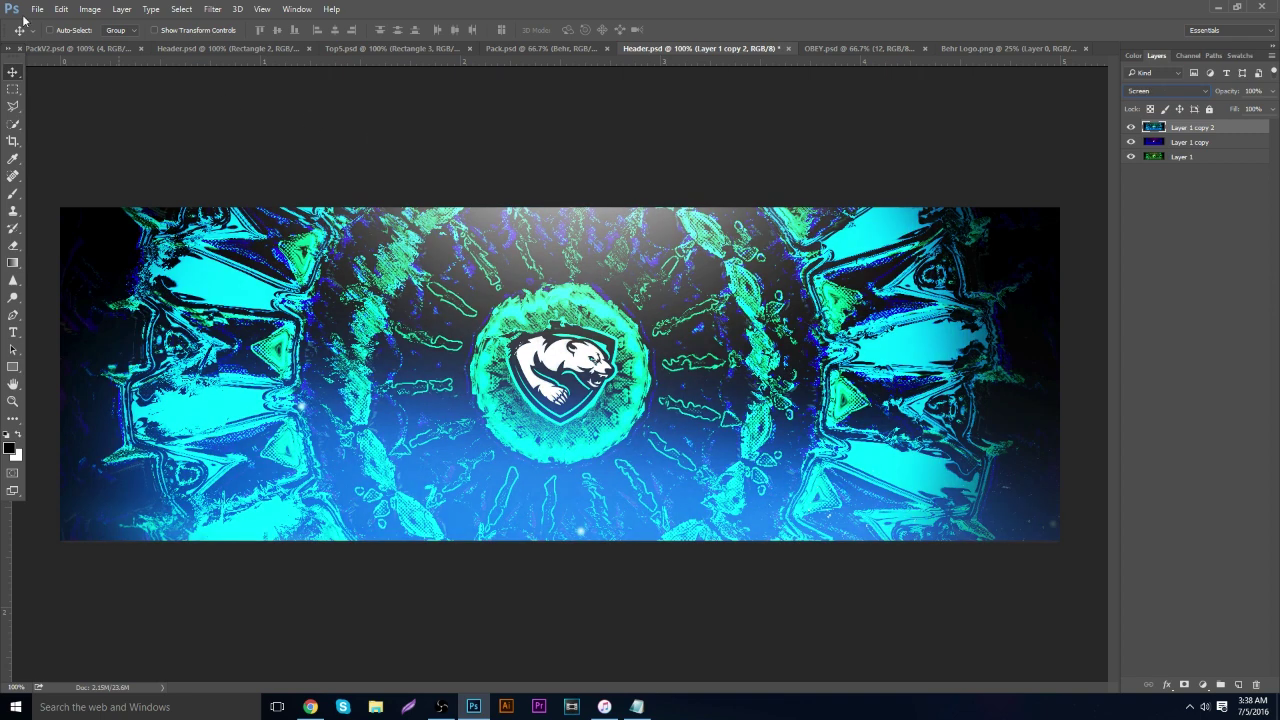
left_click(1201, 142)
left_click(1178, 91)
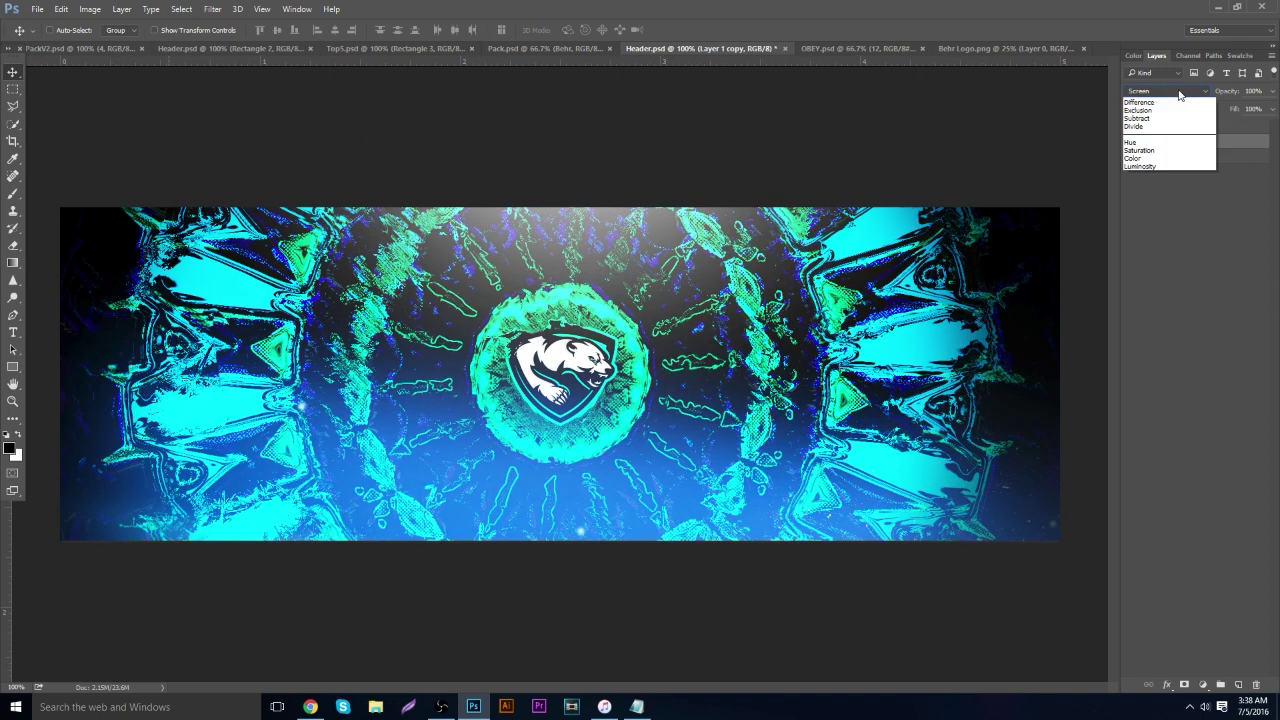
Try nudging Layer 1 copy 2 well to the left to offset it from the two channel layers below
left_click(1182, 128)
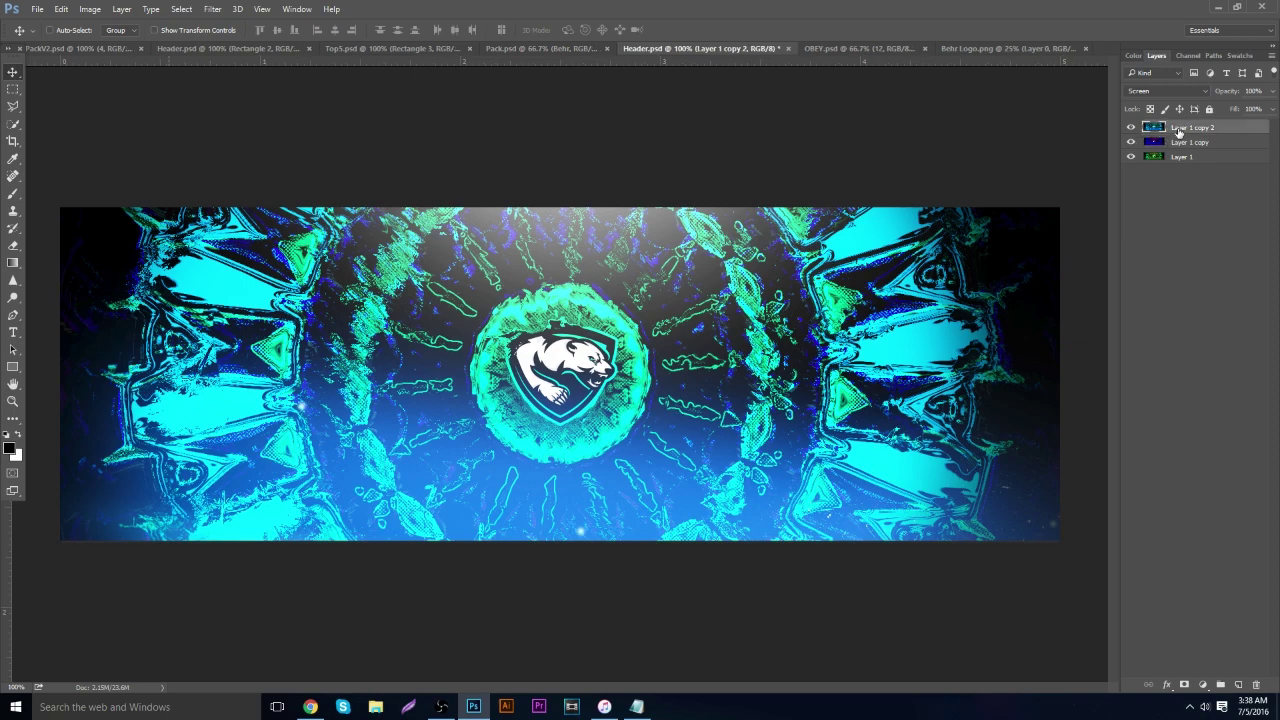
key("Right")
key("Right")
key("Right")
key("Right")
key("Right")
key("Right")
key("Right")
key("Left")
key("Left")
key("Left")
key("Left")
key("Left")
key("Left")
key("Left")
key("Left")
key("Left")
key("Left")
key("Left")
key("Left")
key("Left")
key("Left")
key("Left")
key("Left")
key("Left")
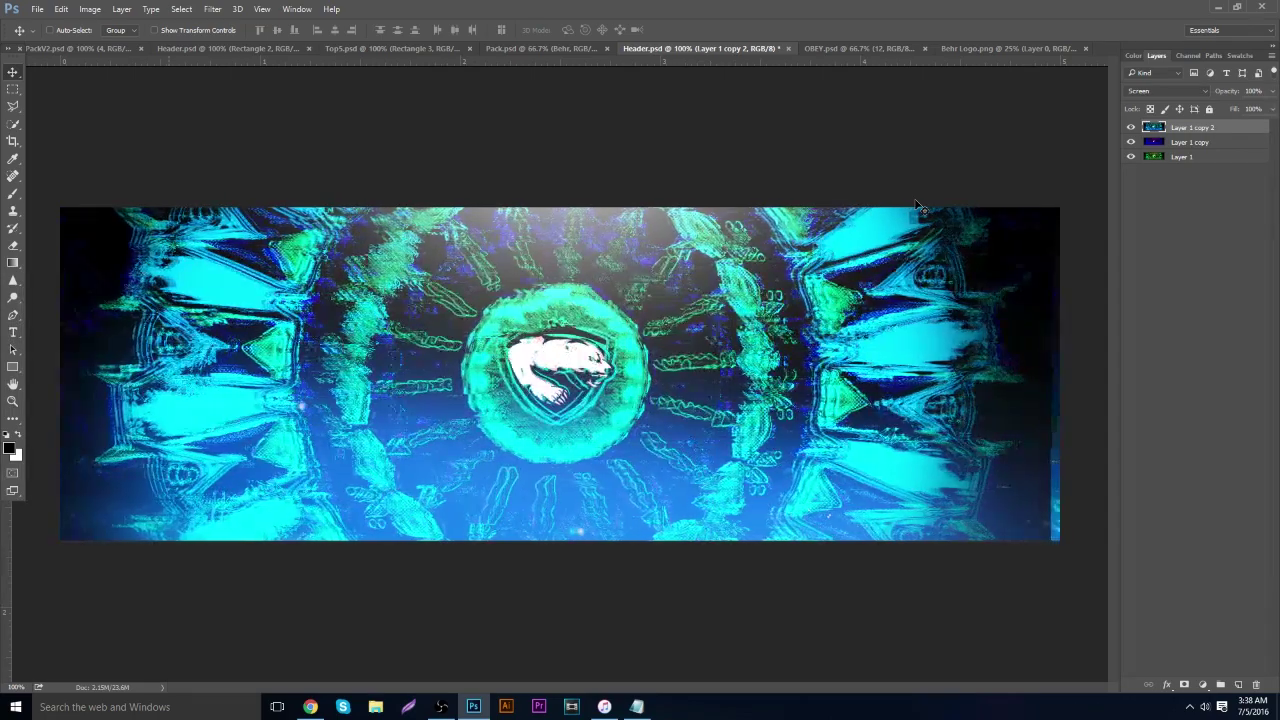
key("Left")
key("Left")
key("Left")
key("Left")
key("Left")
key("Left")
key("Left")
key("Left")
key("Left")
key("Left")
key("Left")
key("Left")
key("Left")
key("Left")
key("Left")
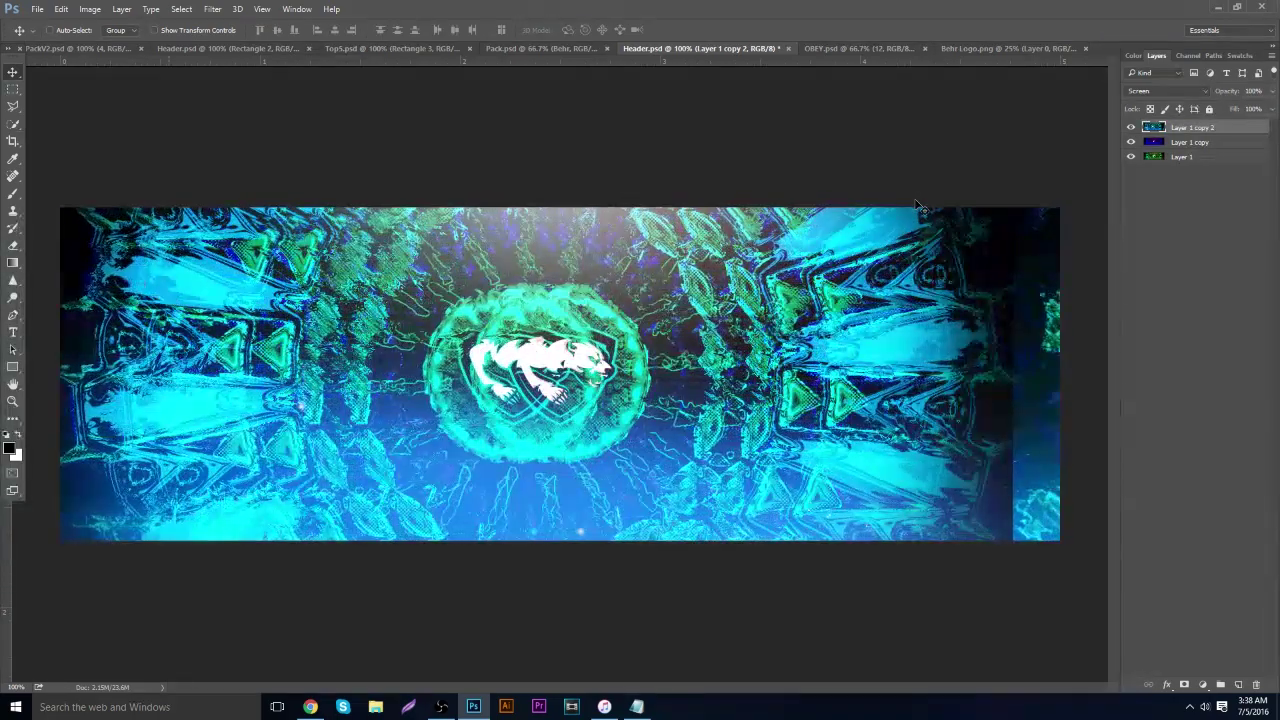
Delete Layer 1 copy 2, and undo both the deletion and the large sideways offset
key("Delete")
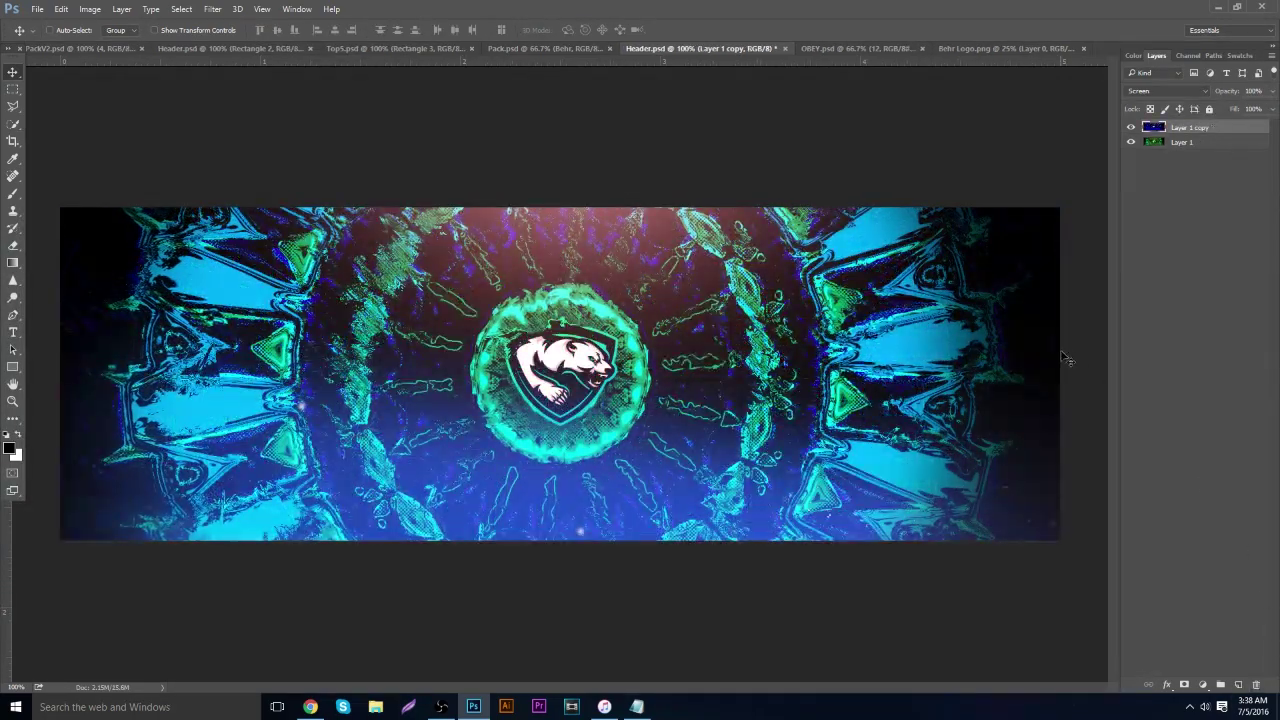
key("ctrl+z")
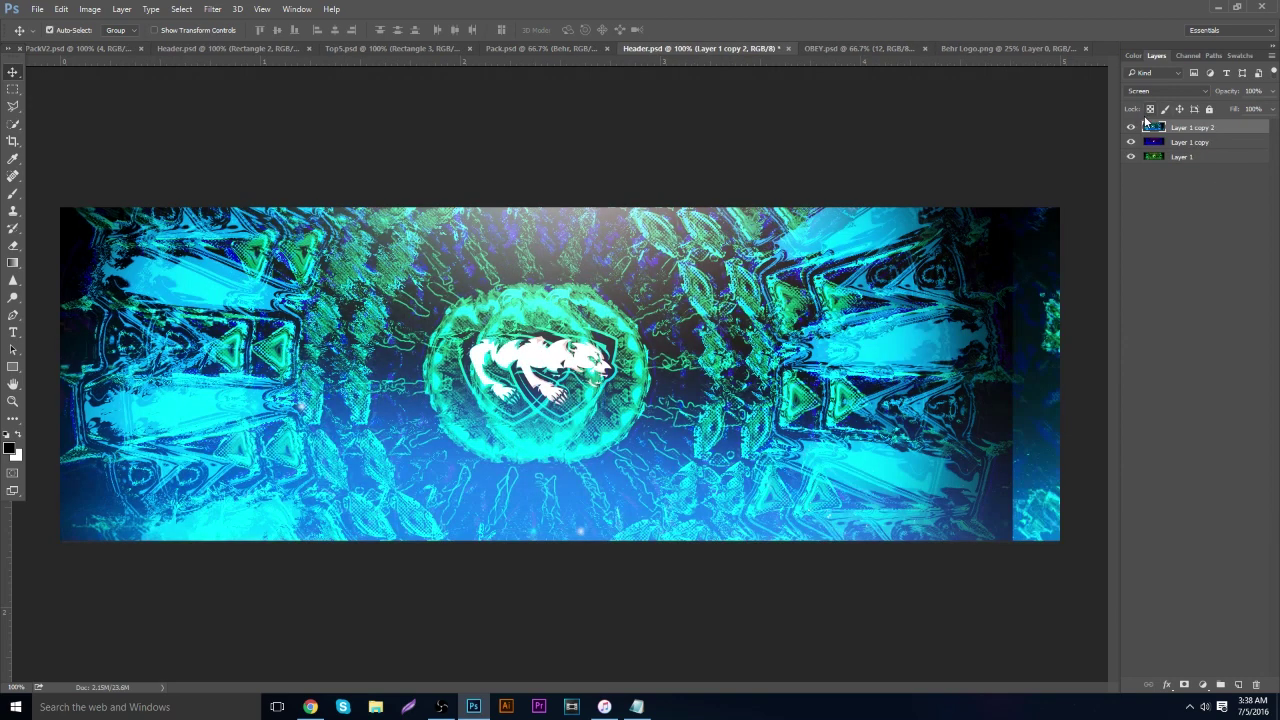
key("ctrl+alt+z")
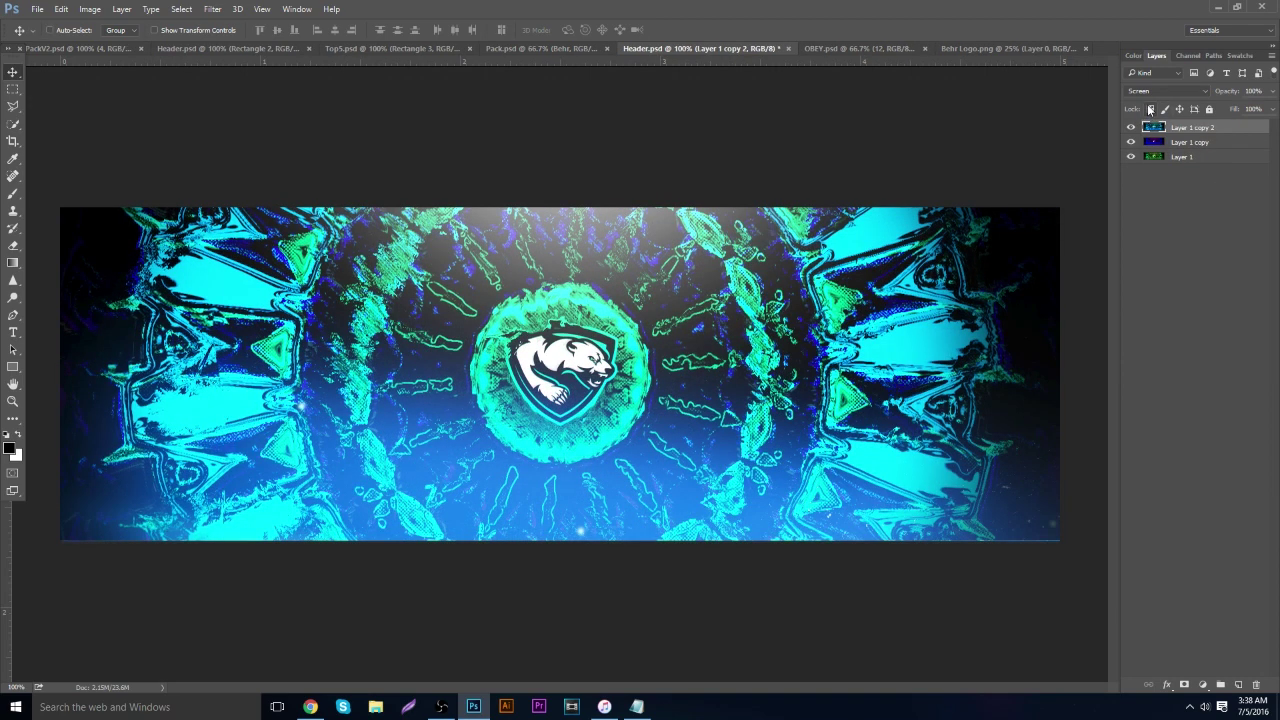
Step back through the history past the channel edits, and step forward again to the Screen-blended three-layer state
left_click(1195, 146)
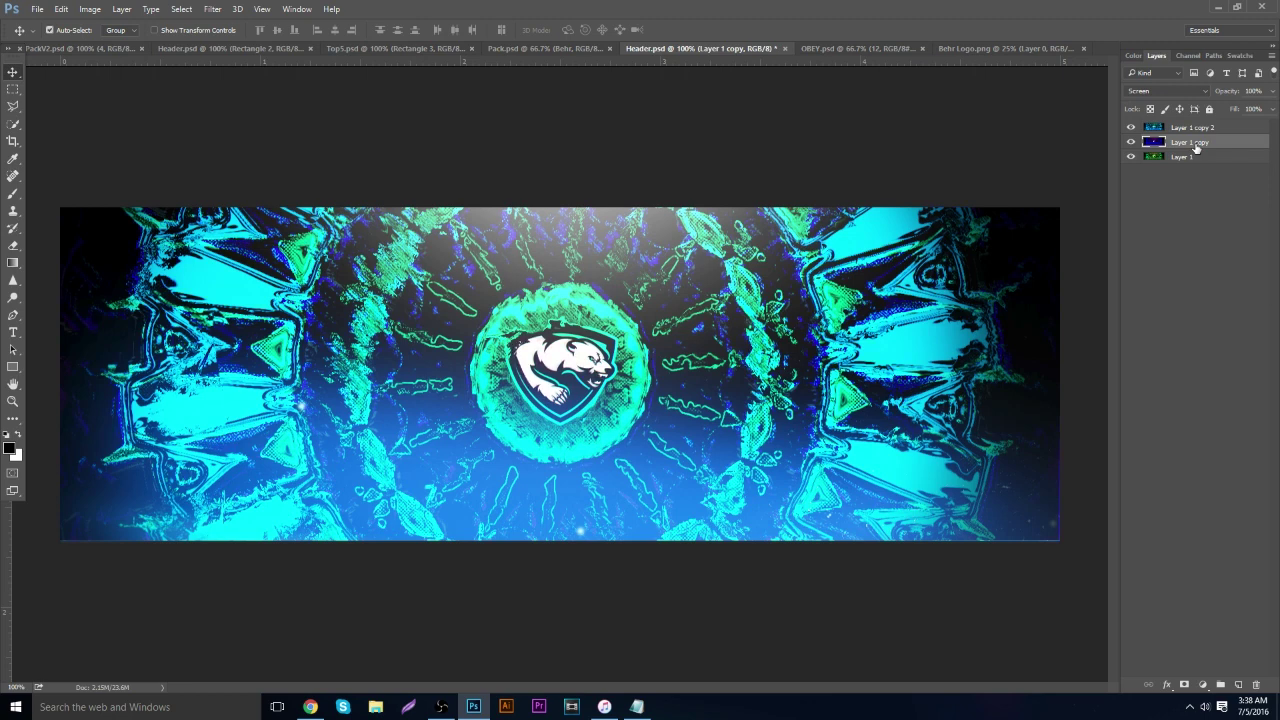
key("ctrl+shift+l")
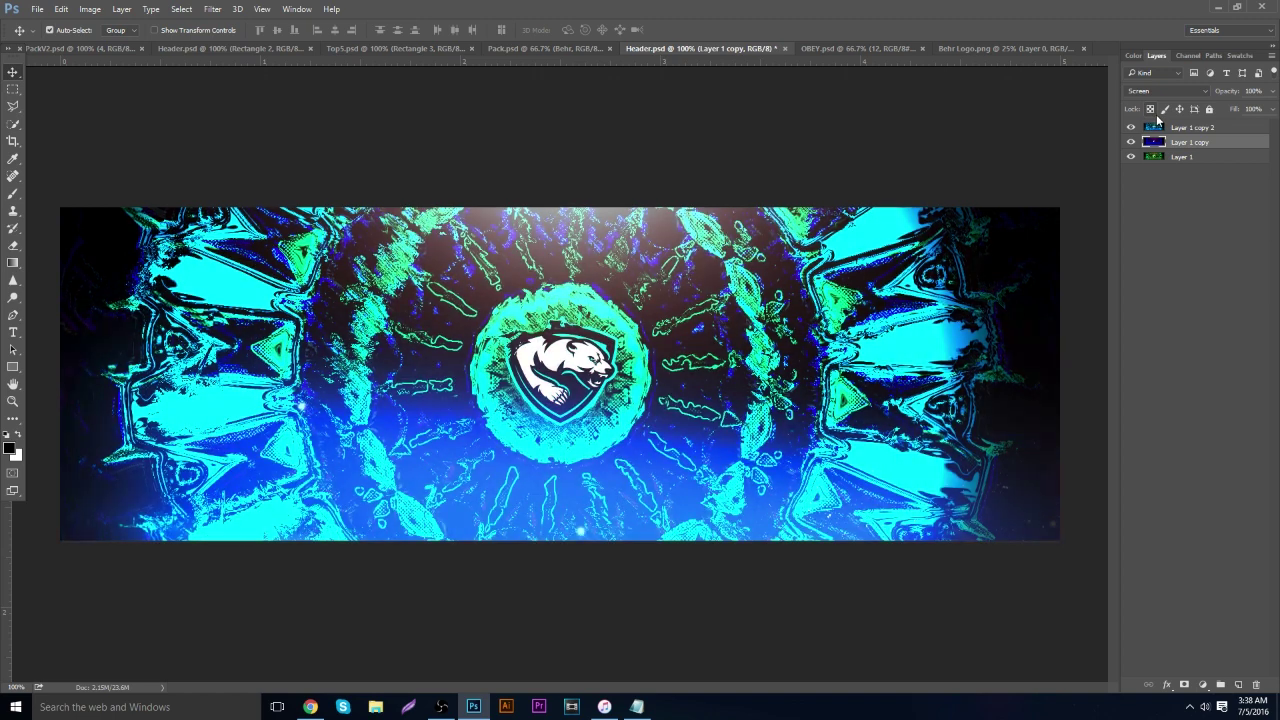
key("Up")
key("Up")
key("Up")
key("Up")
key("Up")
key("Up")
key("Up")
key("Up")
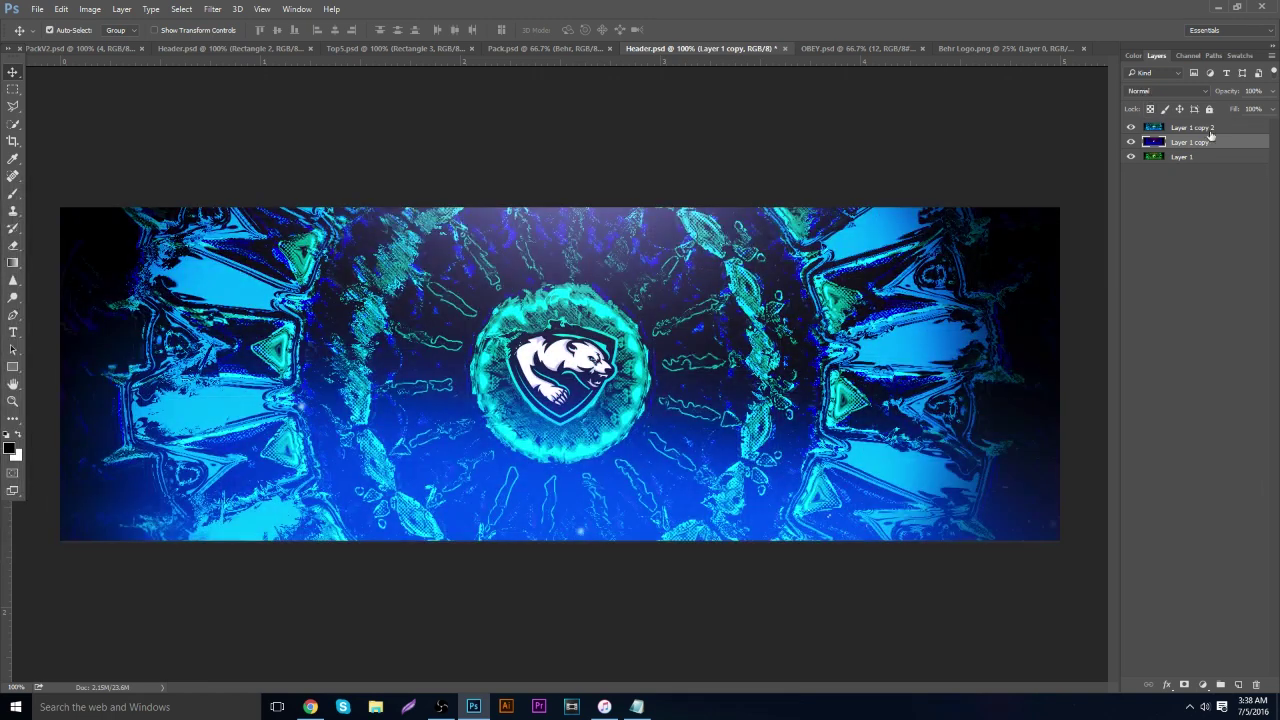
key("ctrl+alt+z")
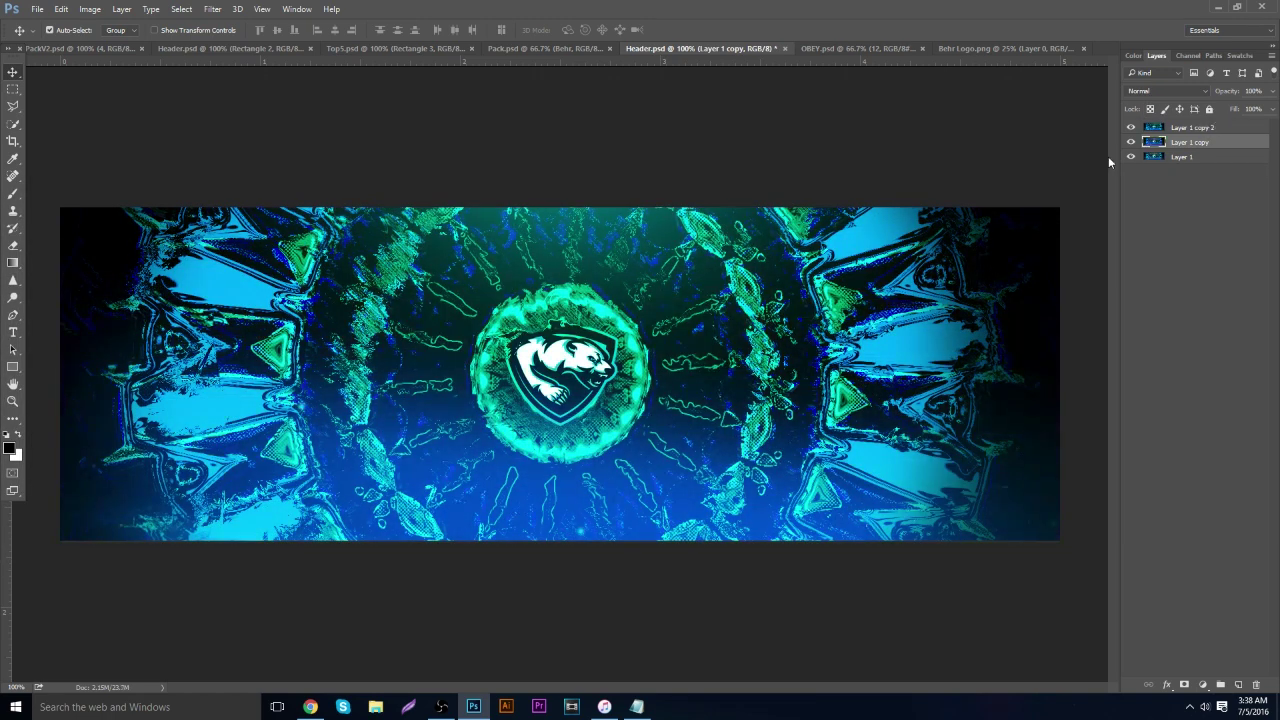
key("ctrl+alt+z")
key("ctrl+alt+z")
key("ctrl+shift+z")
key("ctrl+shift+z")
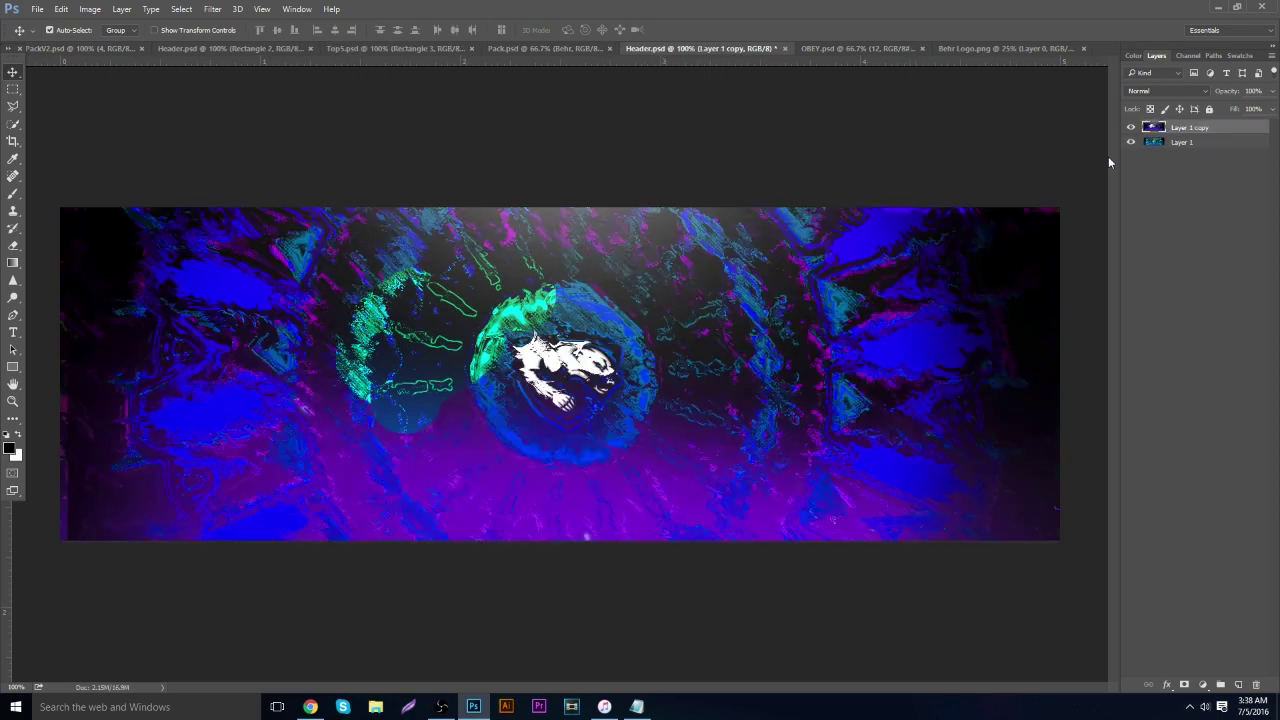
key("ctrl+shift+z")
key("ctrl+shift+z")
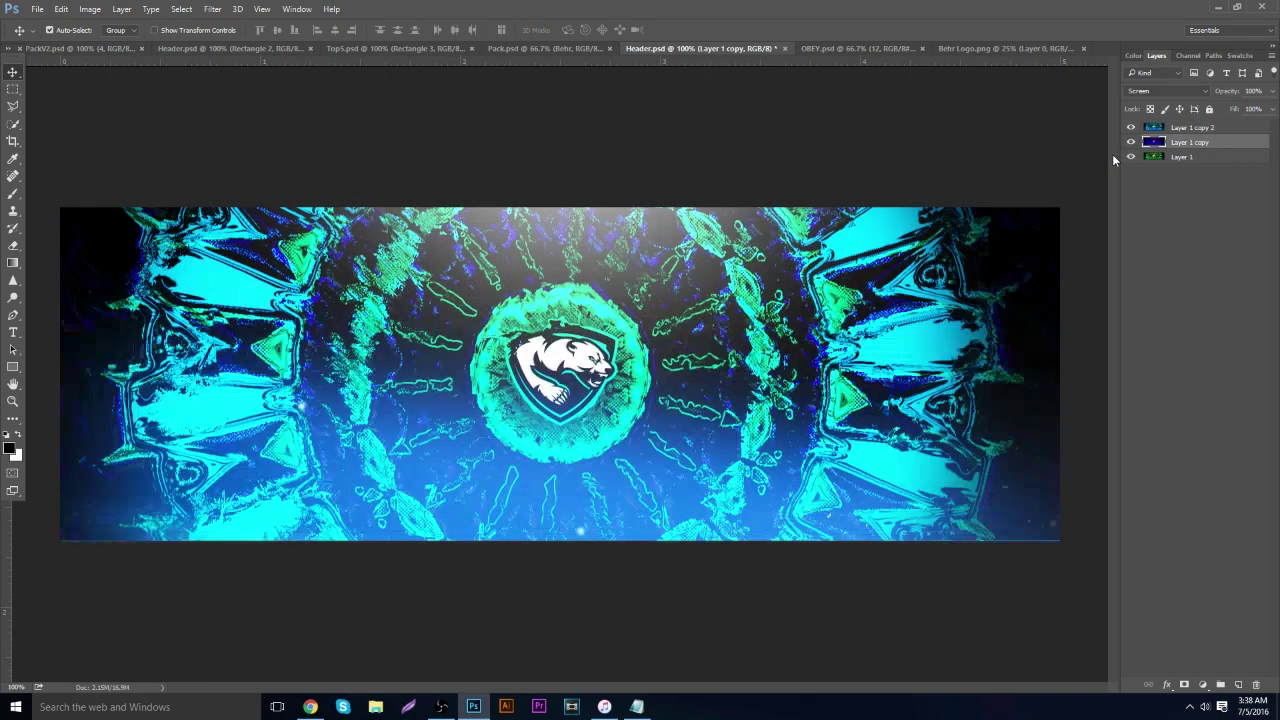
Compare the channel layers by toggling their visibility, and merge Layer 1 copy 2, Layer 1 copy and Layer 1 into one layer
left_click(1132, 142)
left_click(1131, 127)
left_click(1132, 141)
left_click(1131, 128)
left_click(1158, 125)
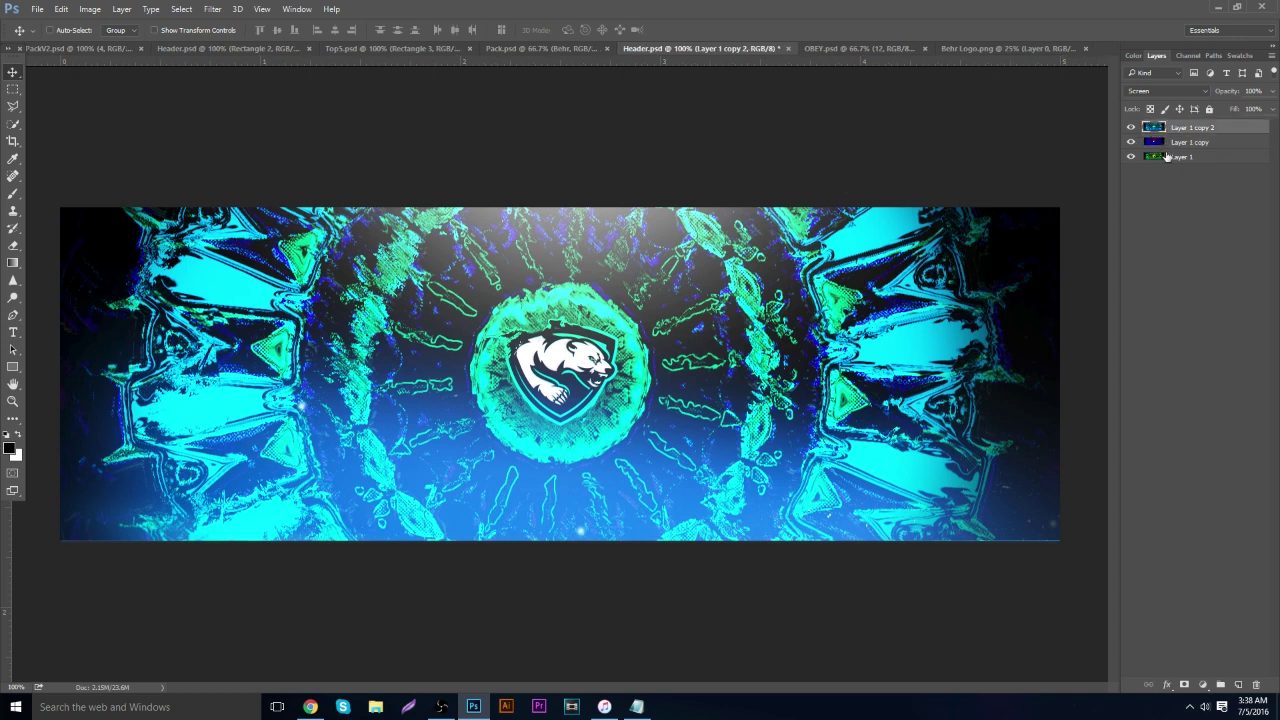
left_click(1167, 157, "shift")
key("ctrl+e")
Duplicate the merged layer and apply a Lens Blur with radius 6 to the copy
key("ctrl+j")
left_click(212, 9)
mouse_move(263, 156)
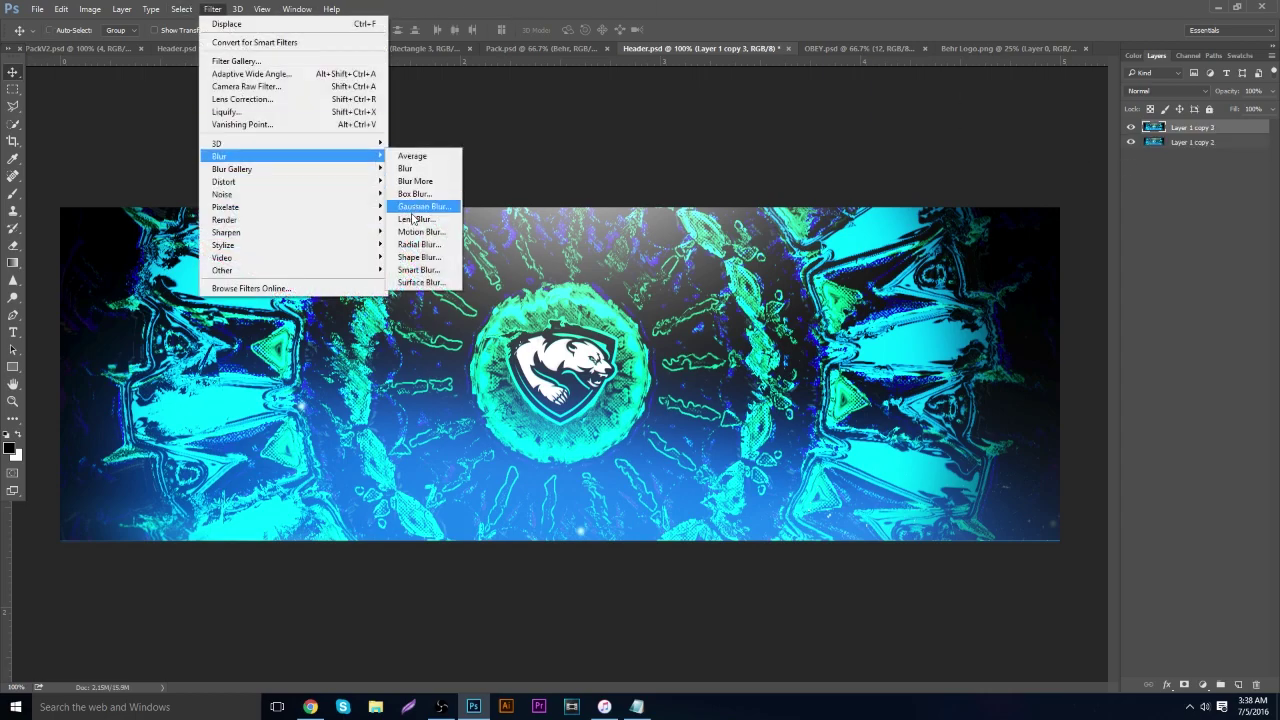
left_click(416, 219)
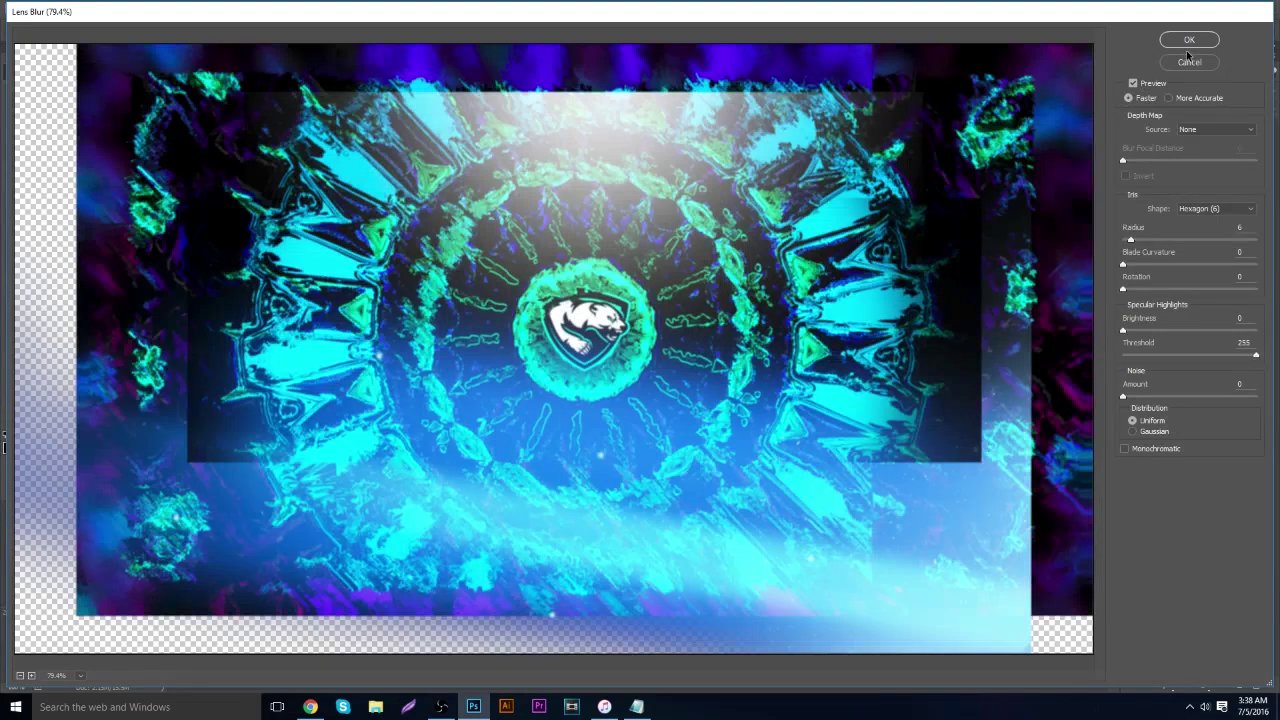
left_click(1187, 44)
Erase the blurred copy around the logo and over parts of the kaleidoscope, and merge it with the layer below
left_click(13, 245)
mouse_move(452, 310)
left_mouse_down()
mouse_move(603, 304)
mouse_move(649, 339)
mouse_move(594, 277)
mouse_move(869, 464)
mouse_move(983, 299)
left_mouse_up()
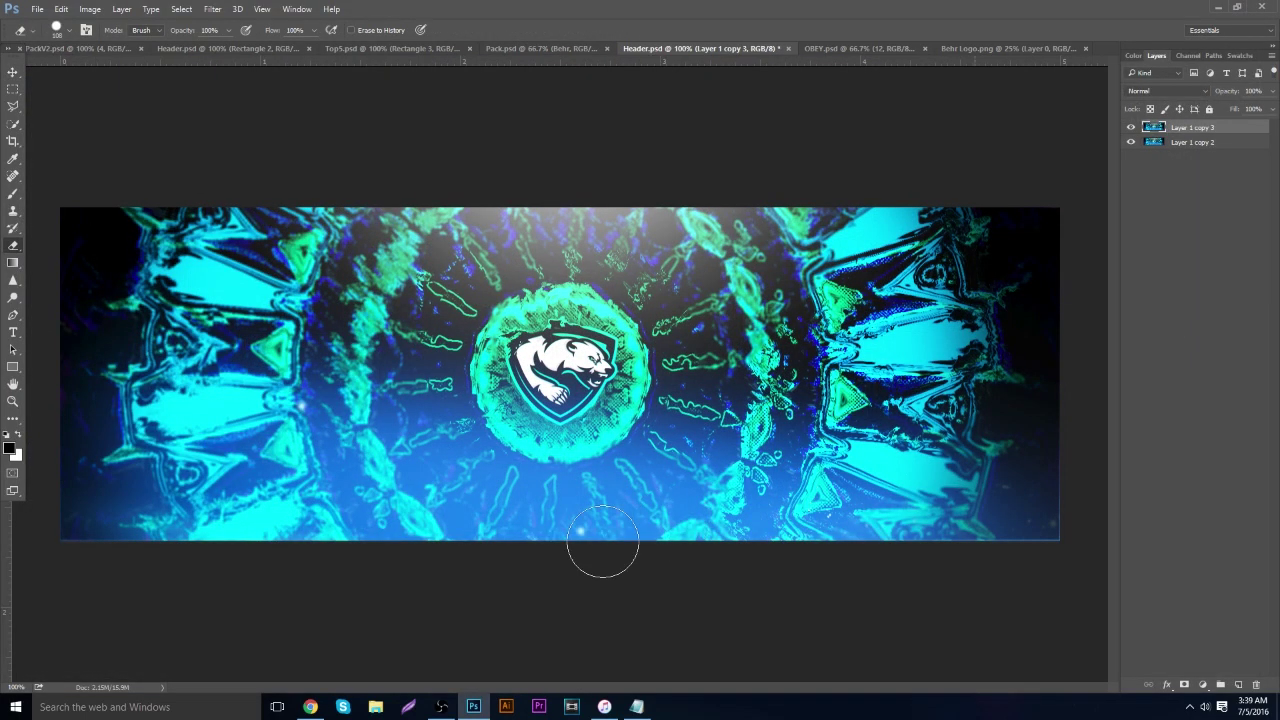
left_click(1238, 150, "shift")
key("ctrl+e")
Add an Exposure adjustment with exposure +0.06 and gamma correction 0.85, and merge it with the banner layer
left_click(1202, 685)
left_click(1176, 488)
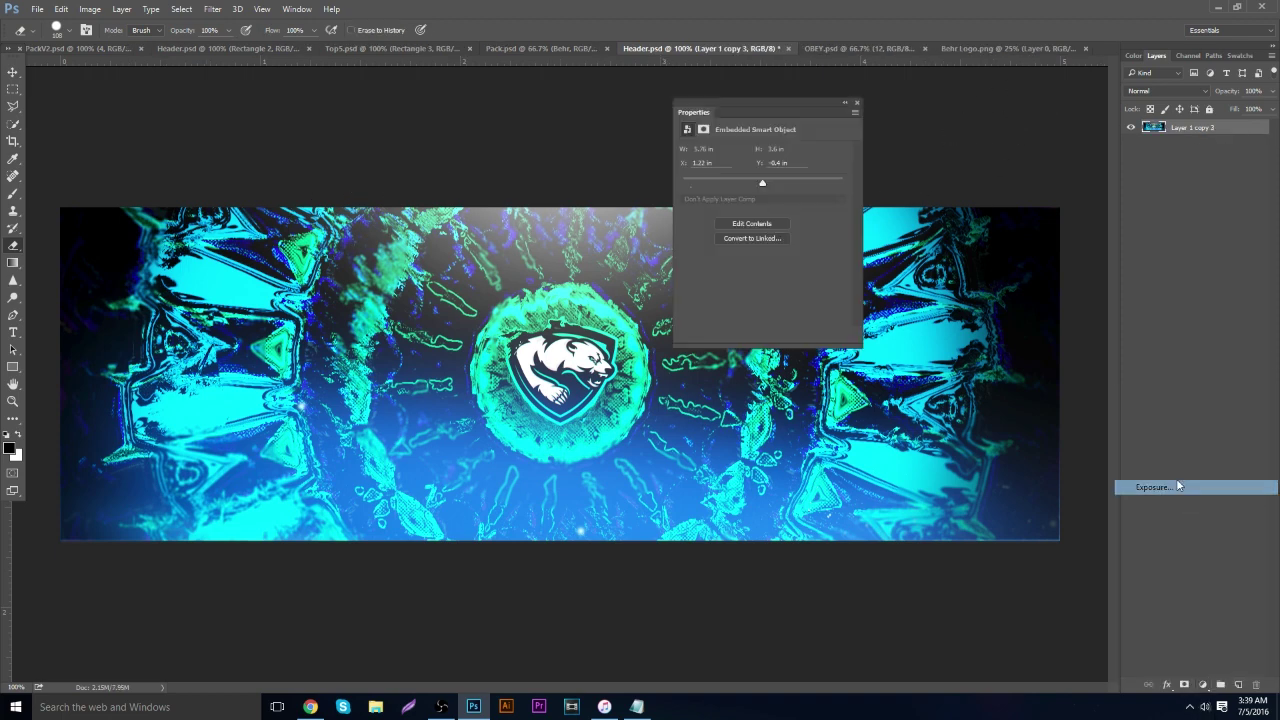
left_click_drag(765, 231, 760, 184)
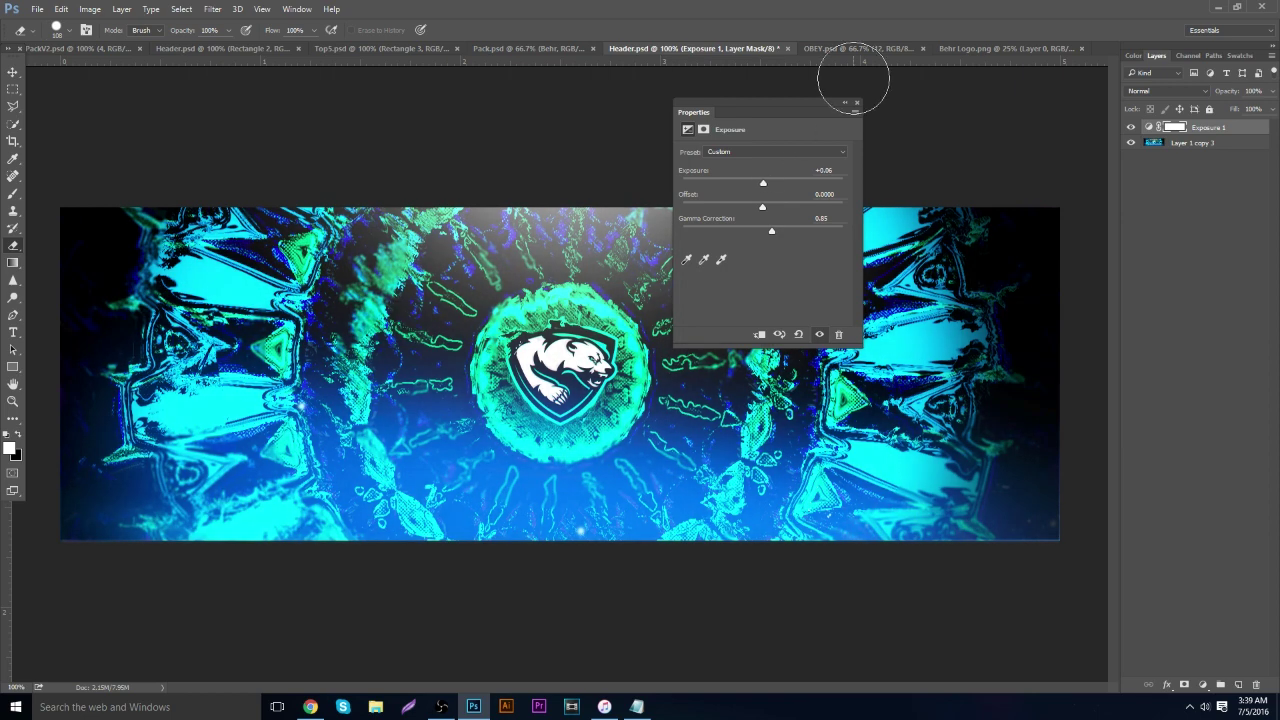
left_click(857, 102)
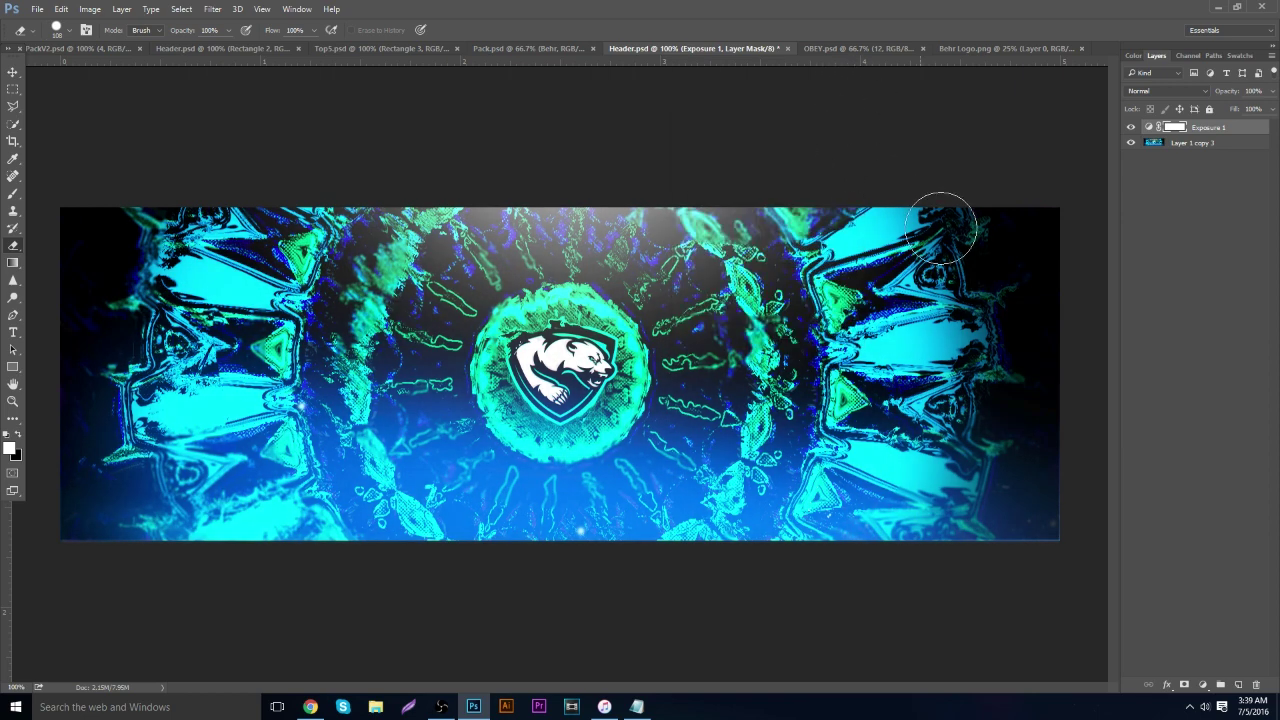
left_click(1178, 143, "shift")
key("ctrl+e")
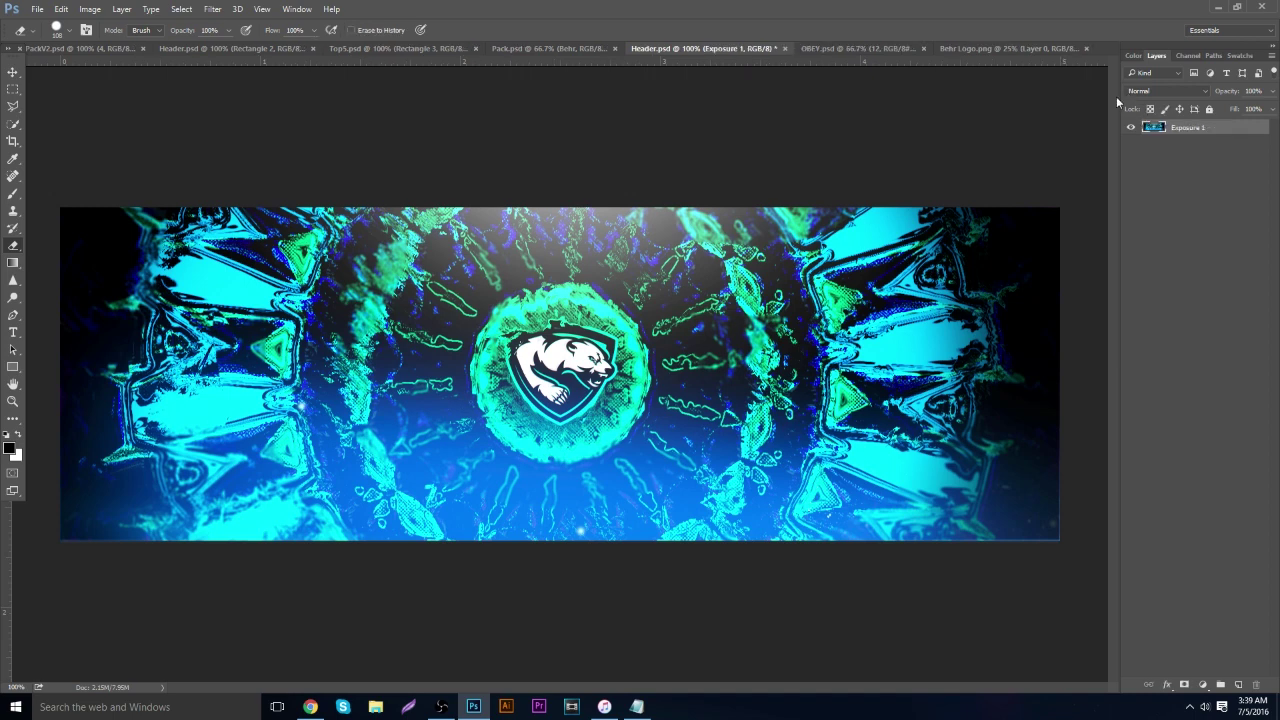